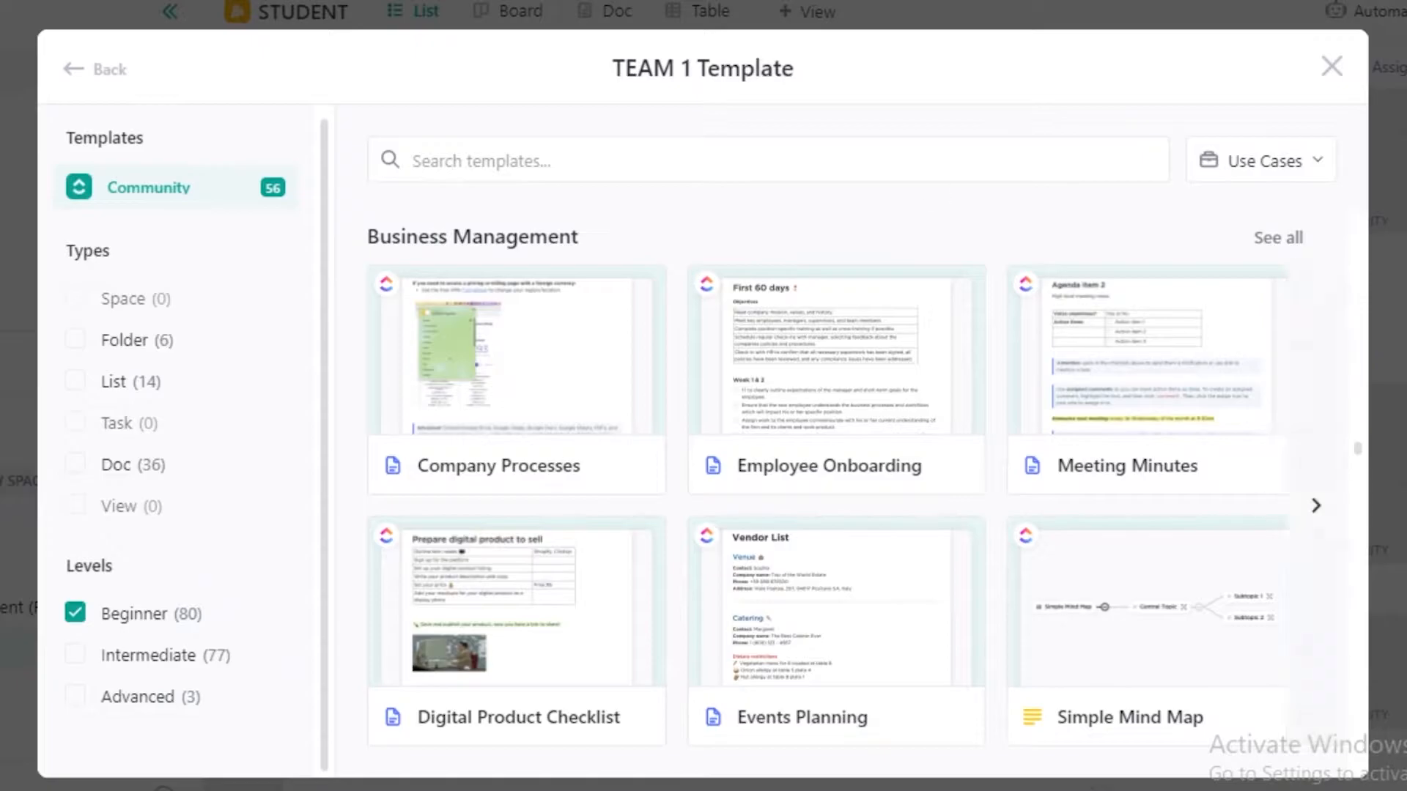
Browse the beginner-level community templates across categories such as Business Management, Human Resources, Quick Start and Student.
scroll(635, 490, down, 5)
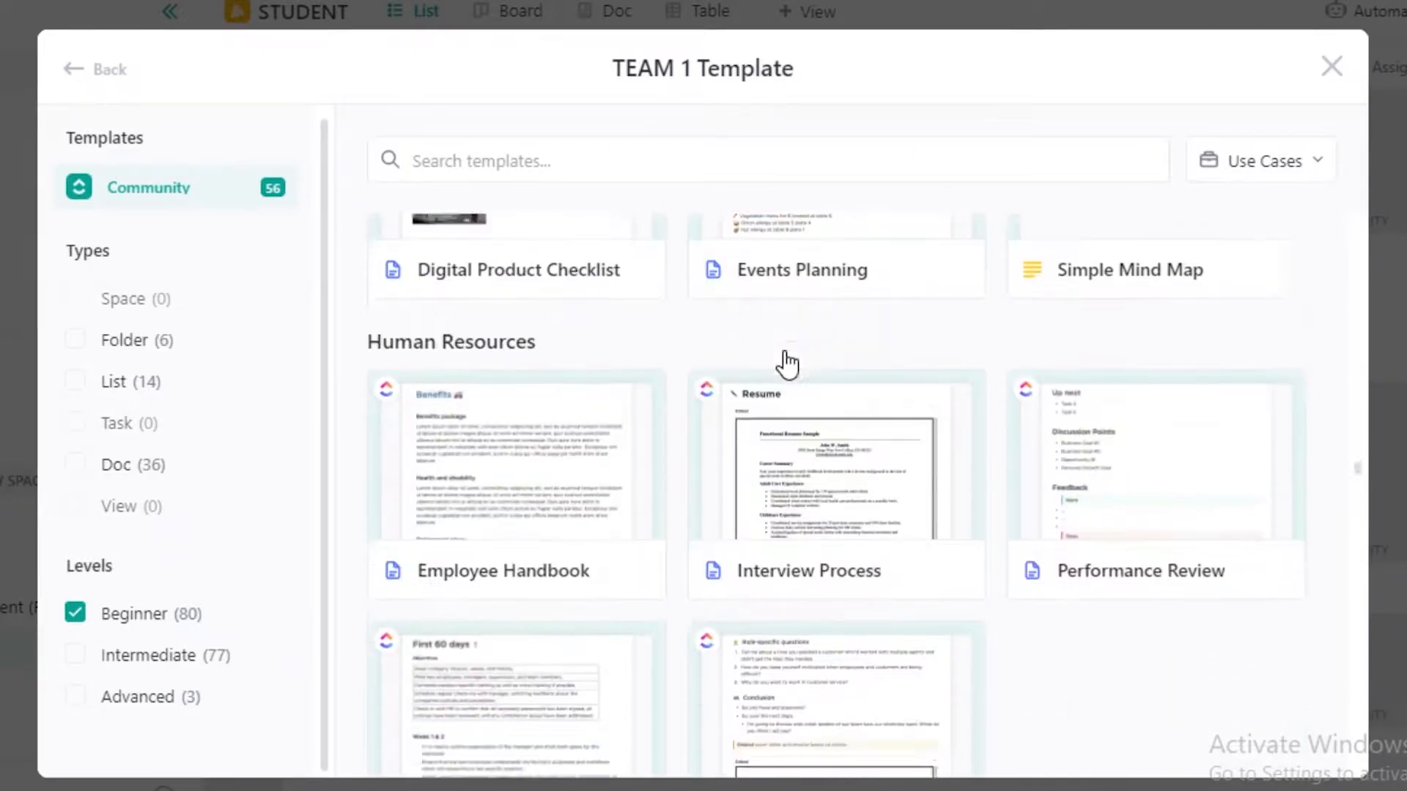
scroll(788, 364, down, 10)
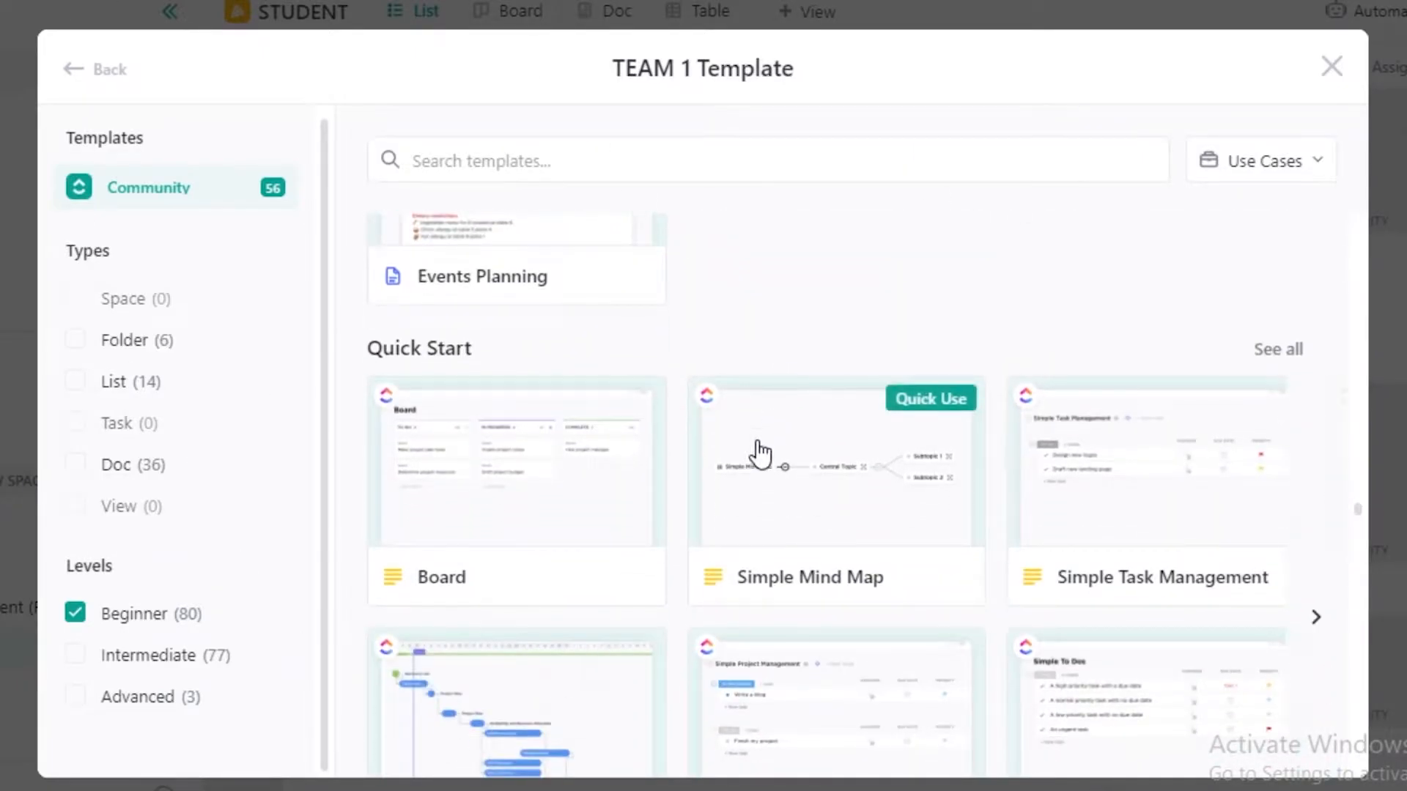
scroll(783, 440, down, 10)
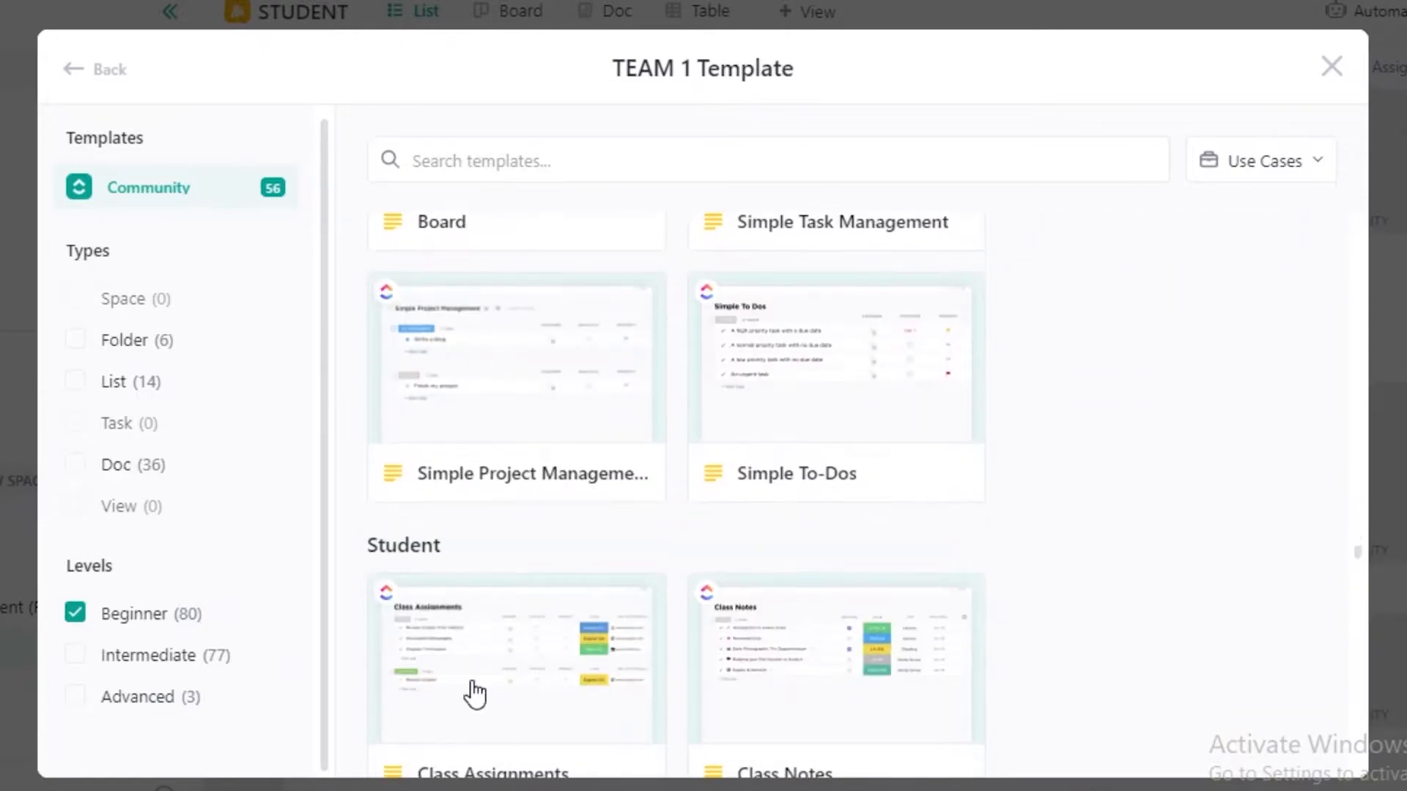
scroll(1148, 332, down, 10)
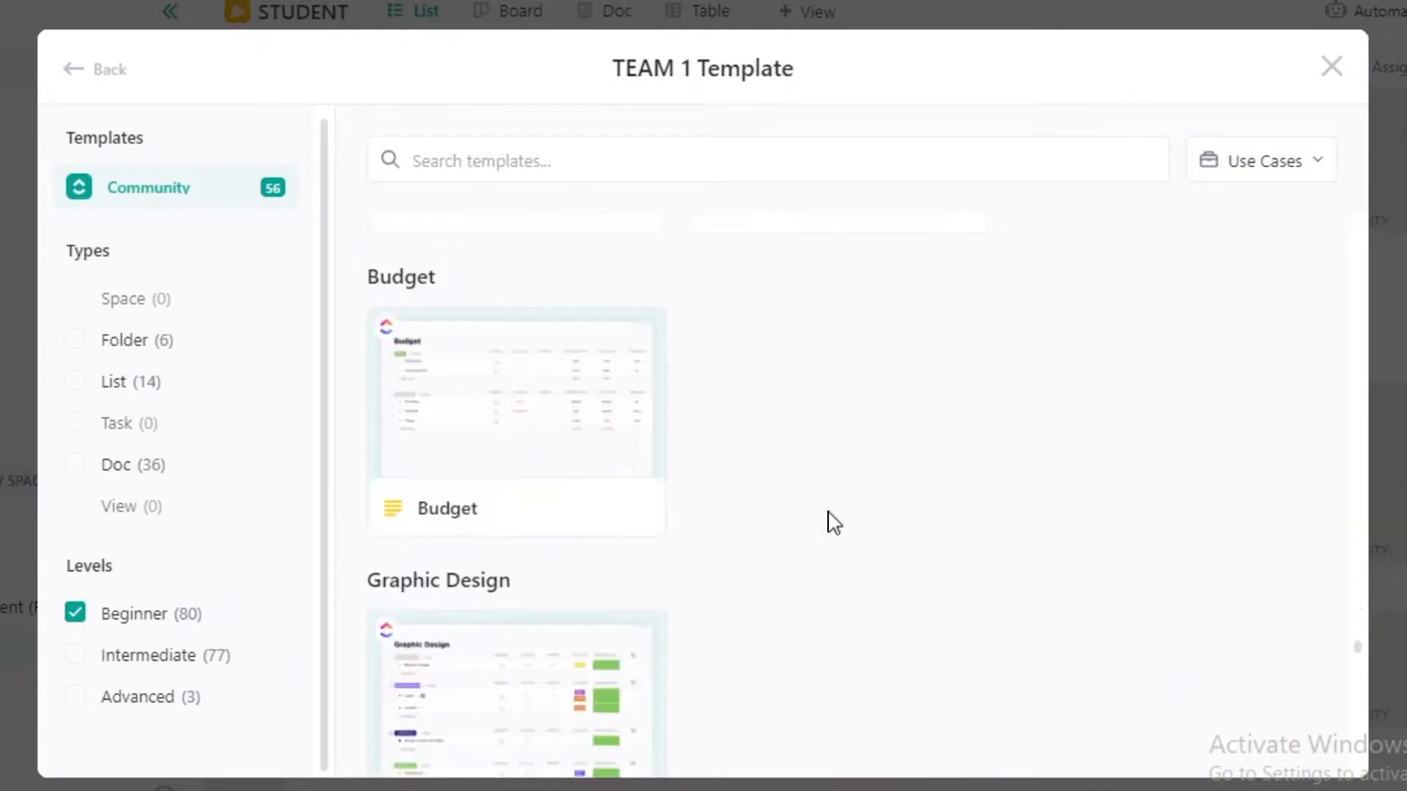
scroll(964, 633, down, 10)
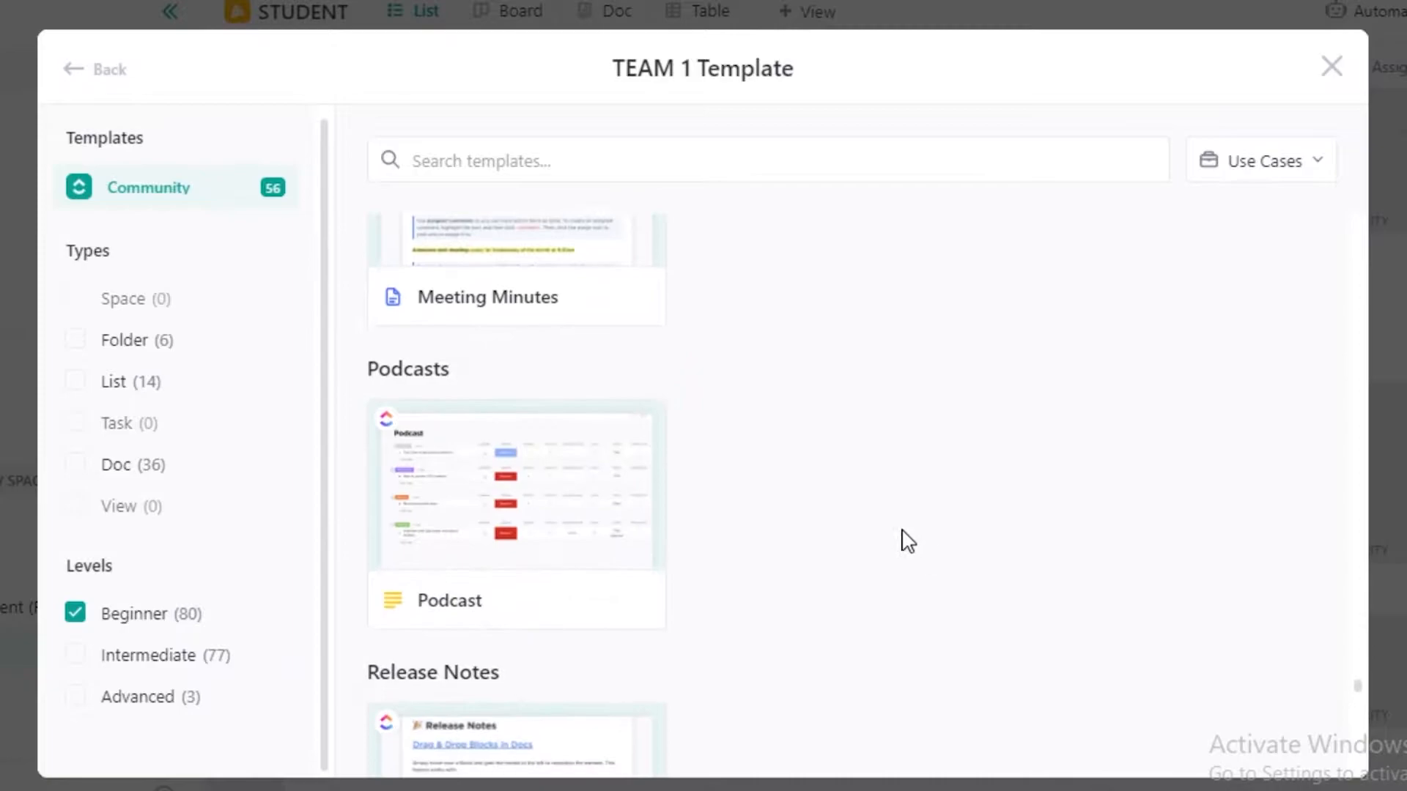
scroll(877, 553, down, 10)
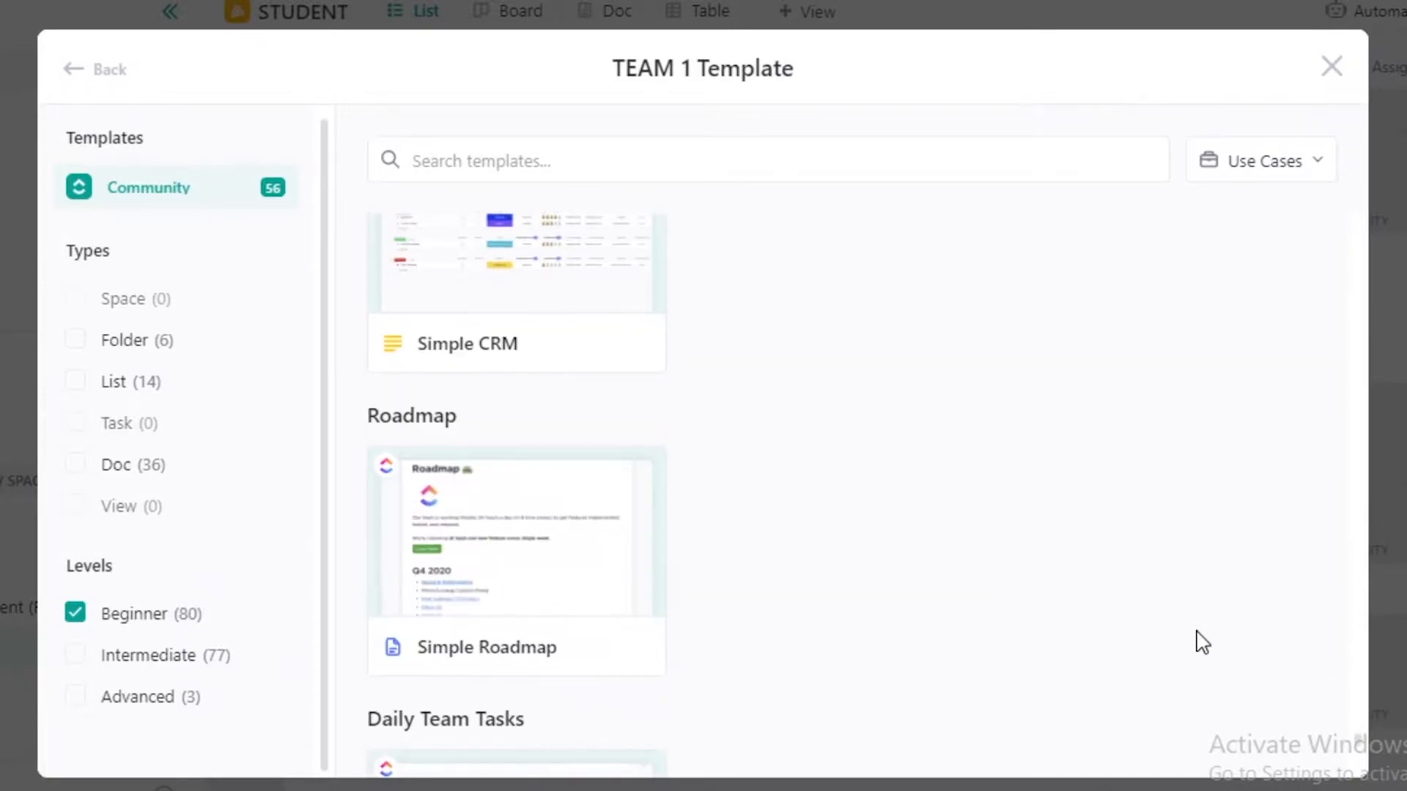
scroll(1324, 759, down, 4)
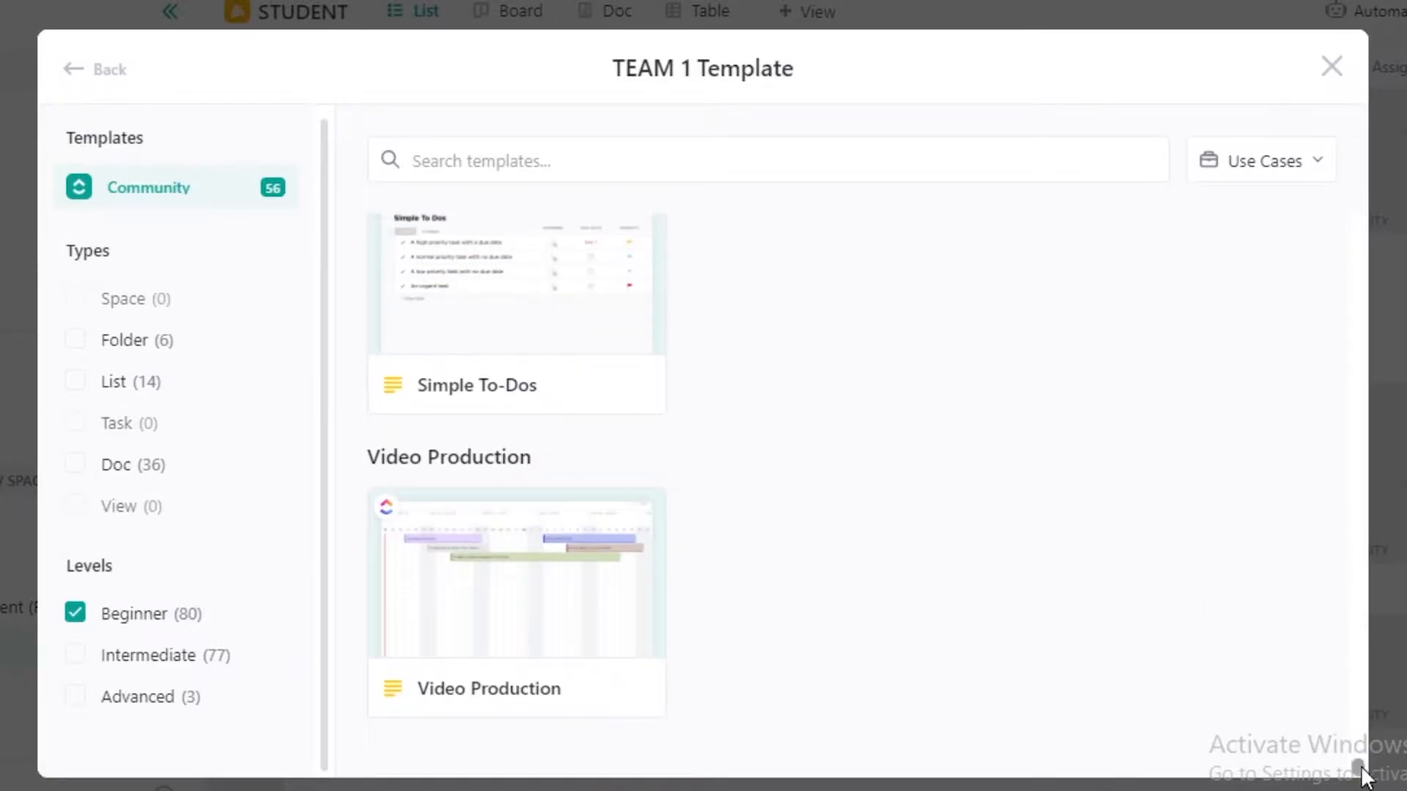
scroll(1288, 512, up, 20)
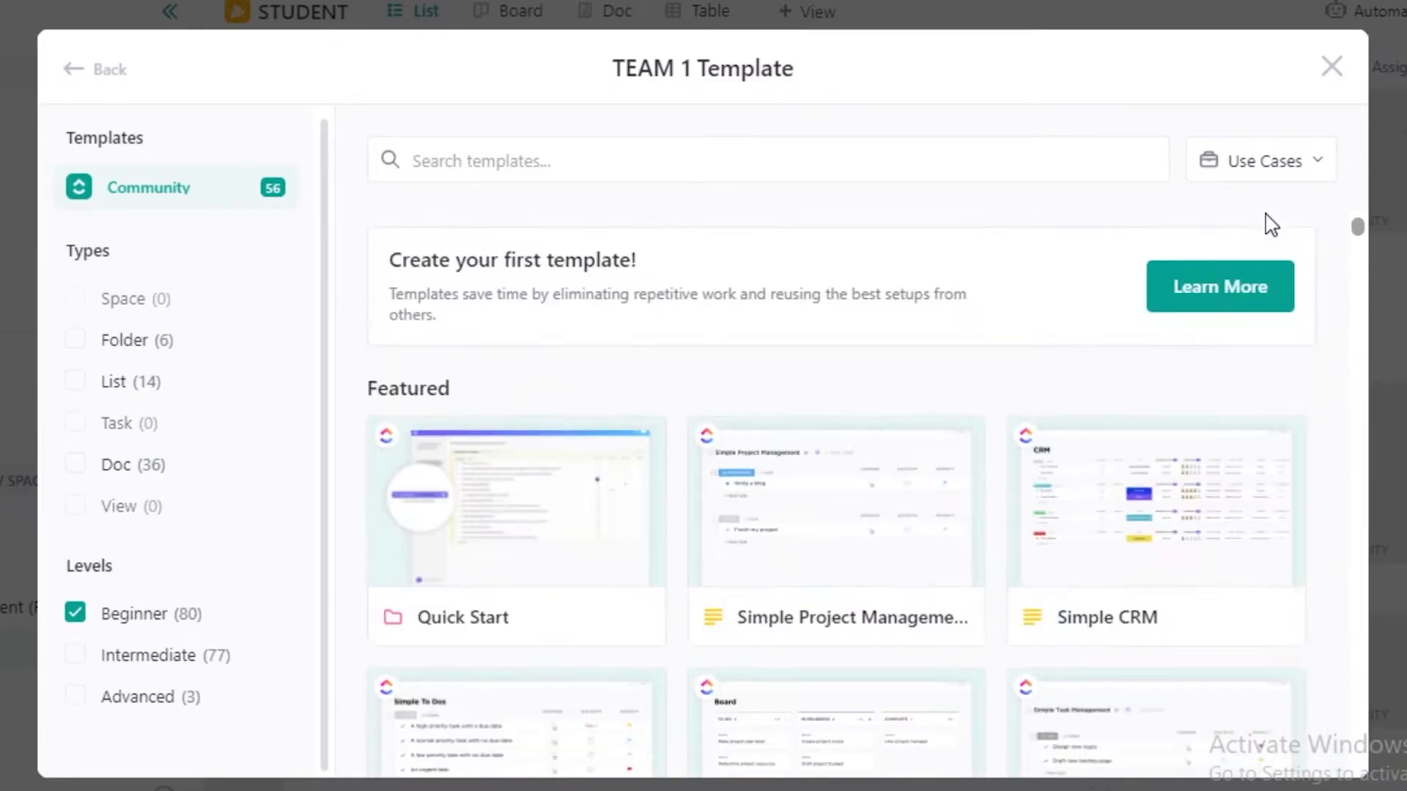
scroll(1289, 235, down, 12)
scroll(1275, 233, up, 12)
scroll(1306, 282, down, 6)
scroll(1323, 234, up, 6)
scroll(1322, 509, down, 15)
scroll(1307, 417, up, 15)
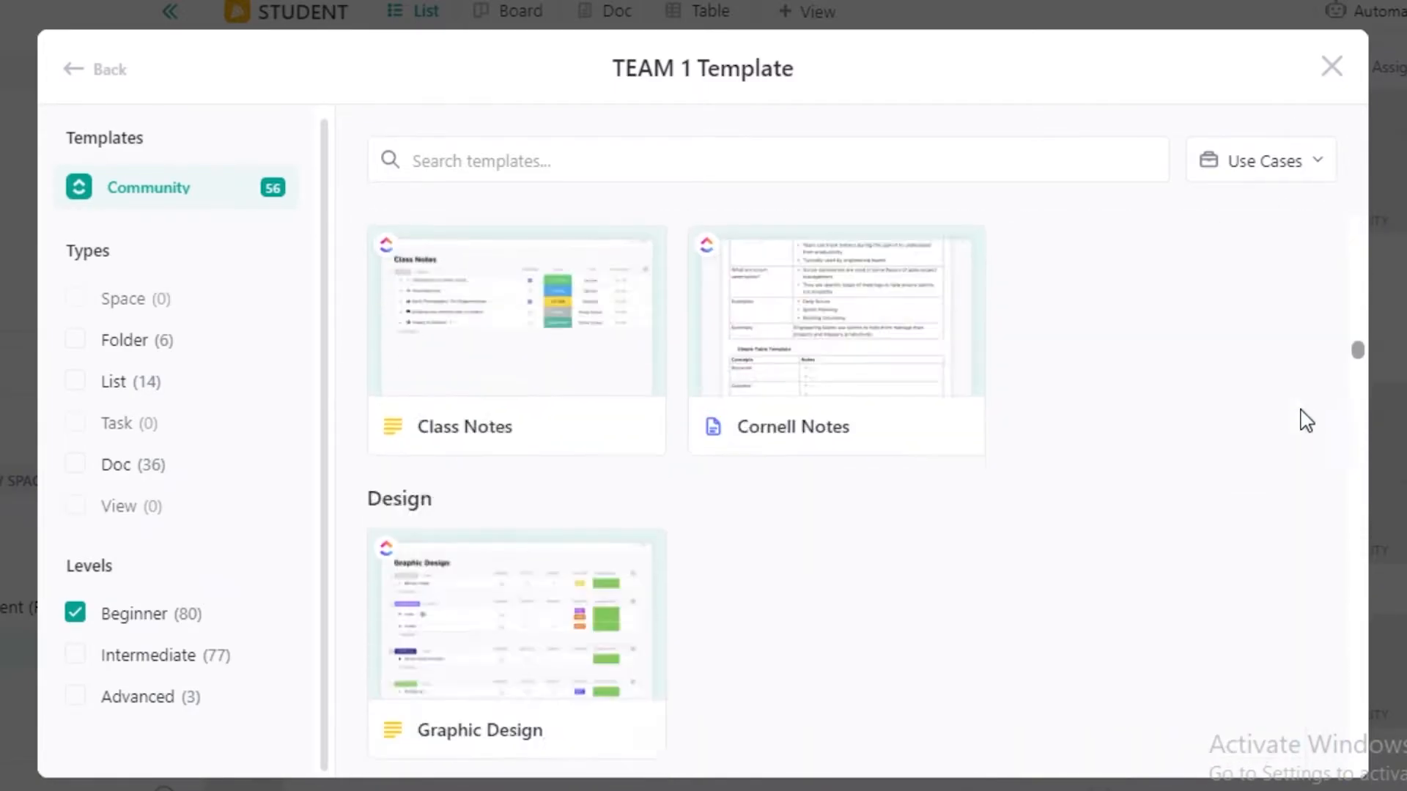
Review the full list of use-case filters for templates and close the TEAM 1 template library.
click(1247, 170)
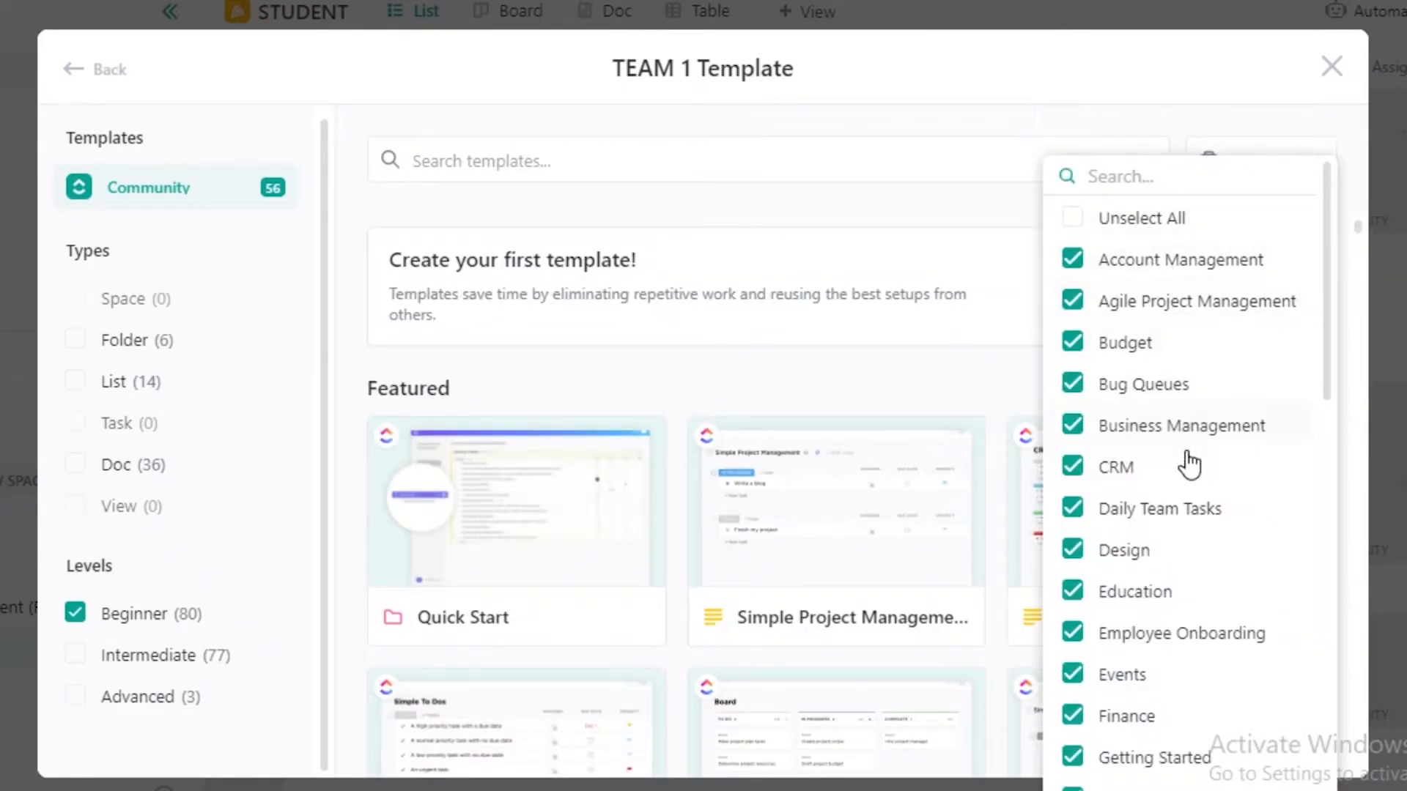
scroll(1218, 490, down, 4)
scroll(1220, 493, down, 10)
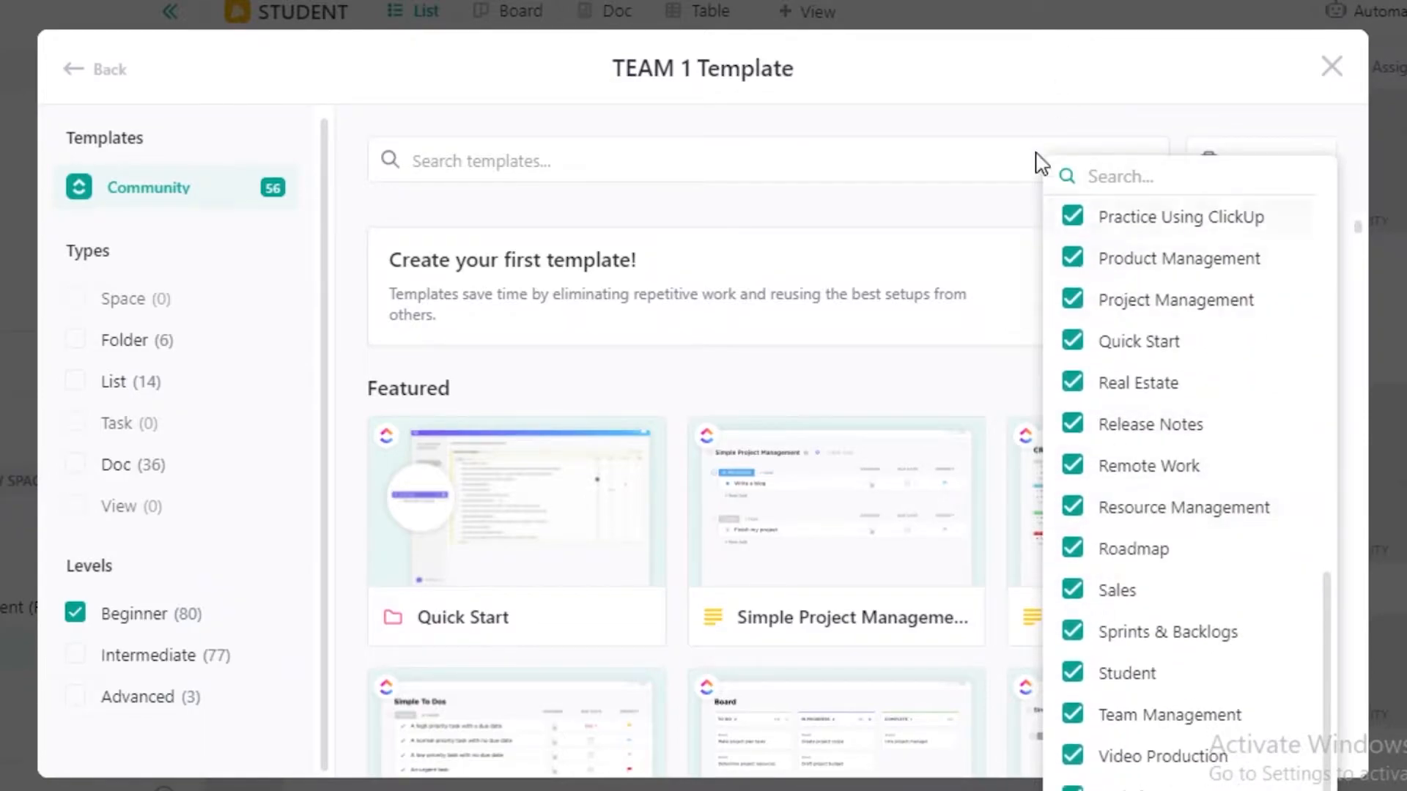
scroll(1106, 311, up, 12)
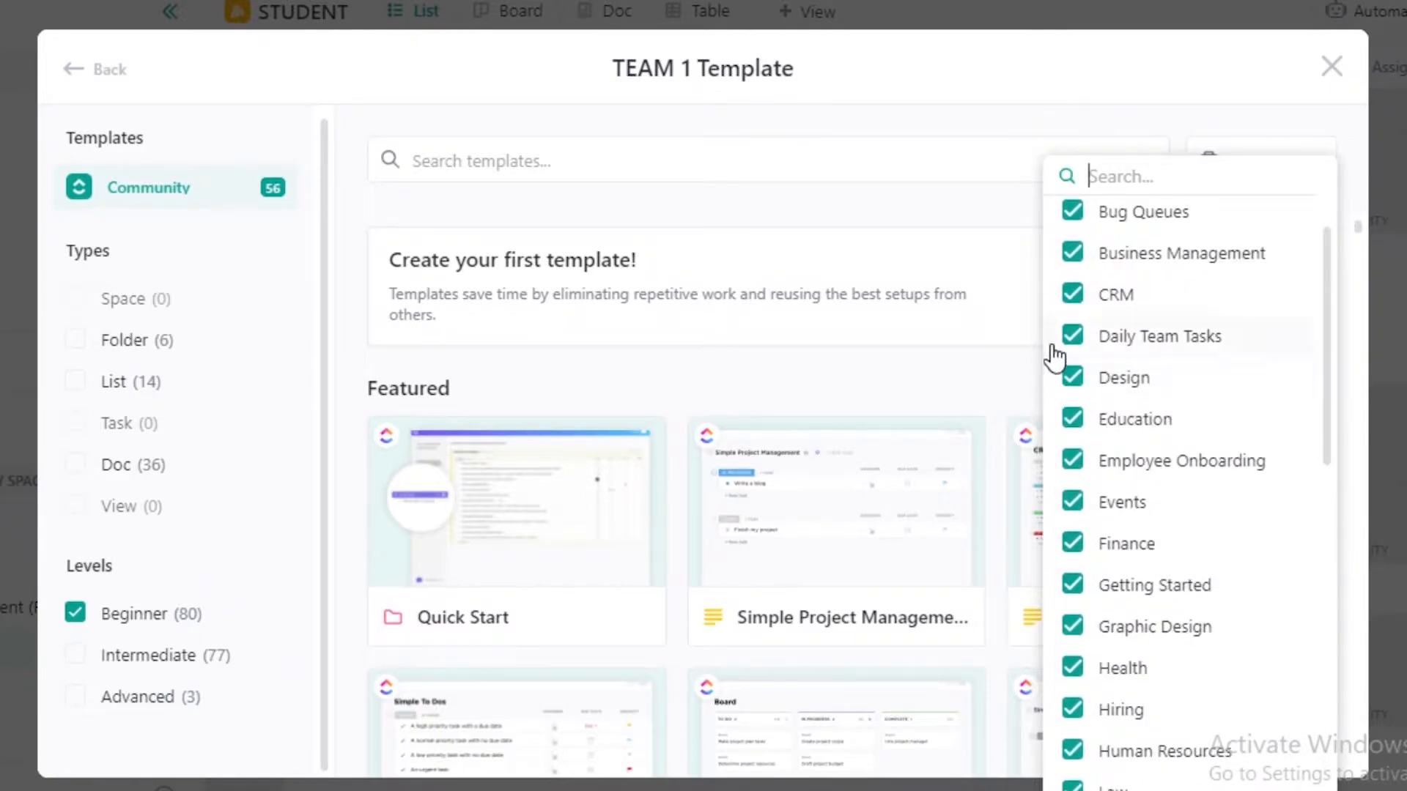
scroll(1055, 359, up, 3)
click(839, 438)
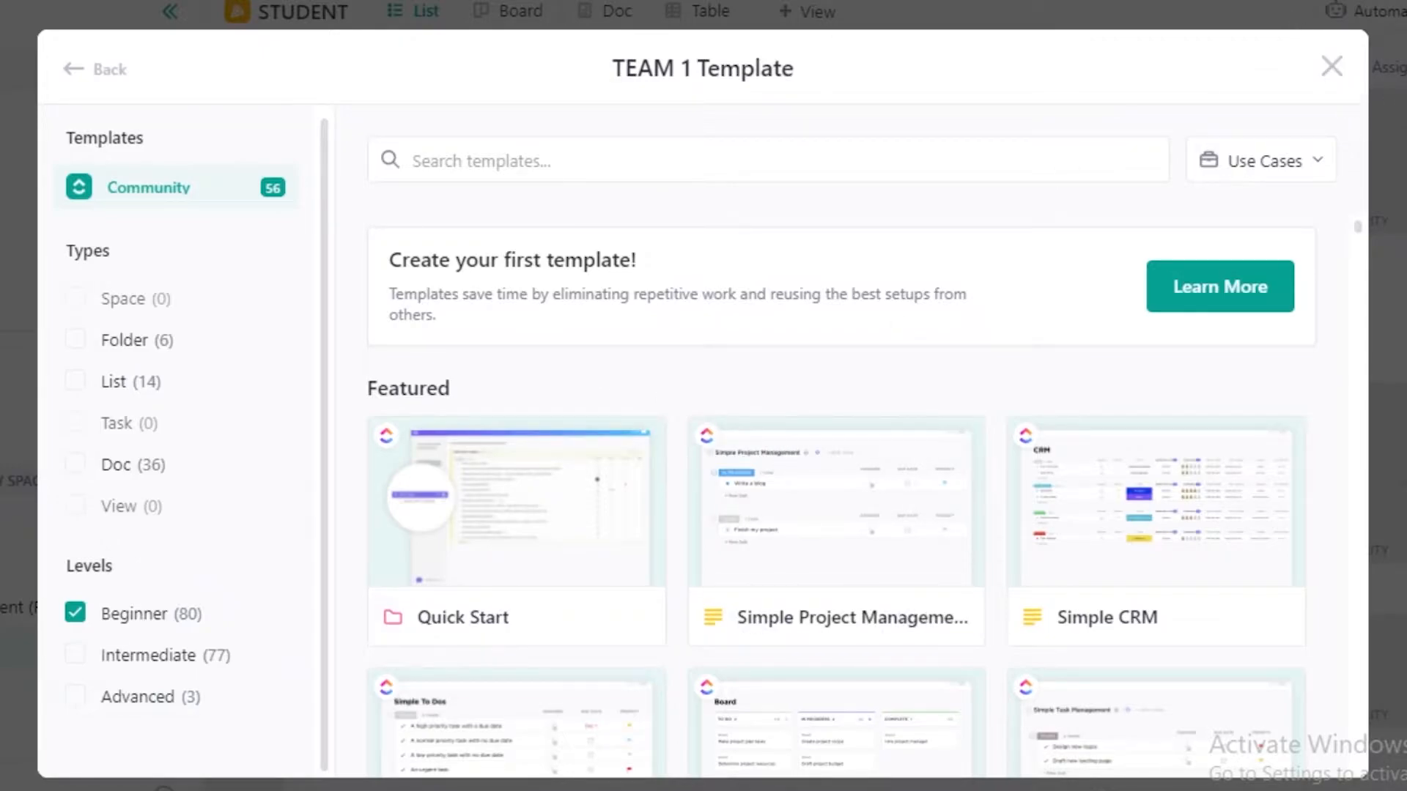
click(1328, 70)
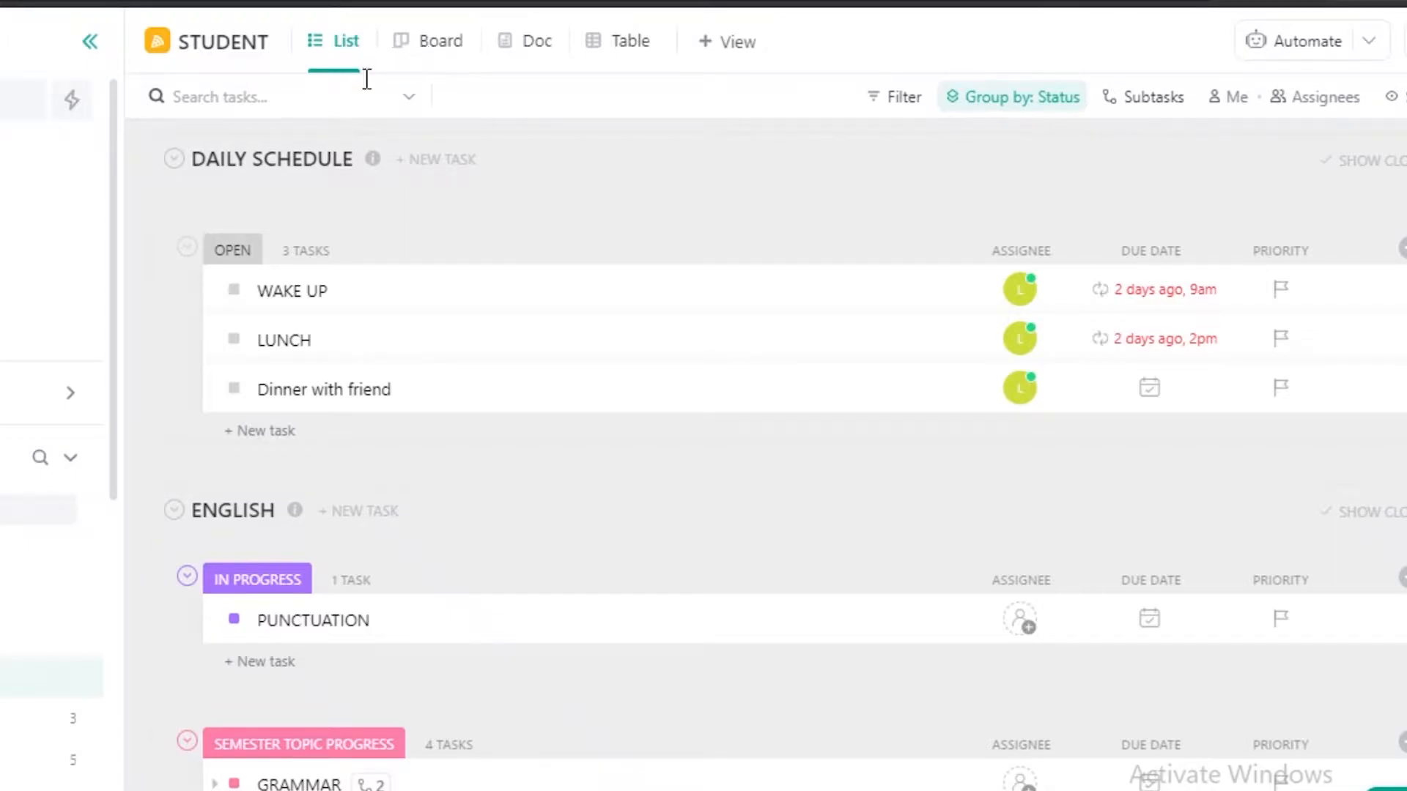
Show the STUDENT space in Board view and move the WAKE UP task from Open to In Progress.
click(411, 42)
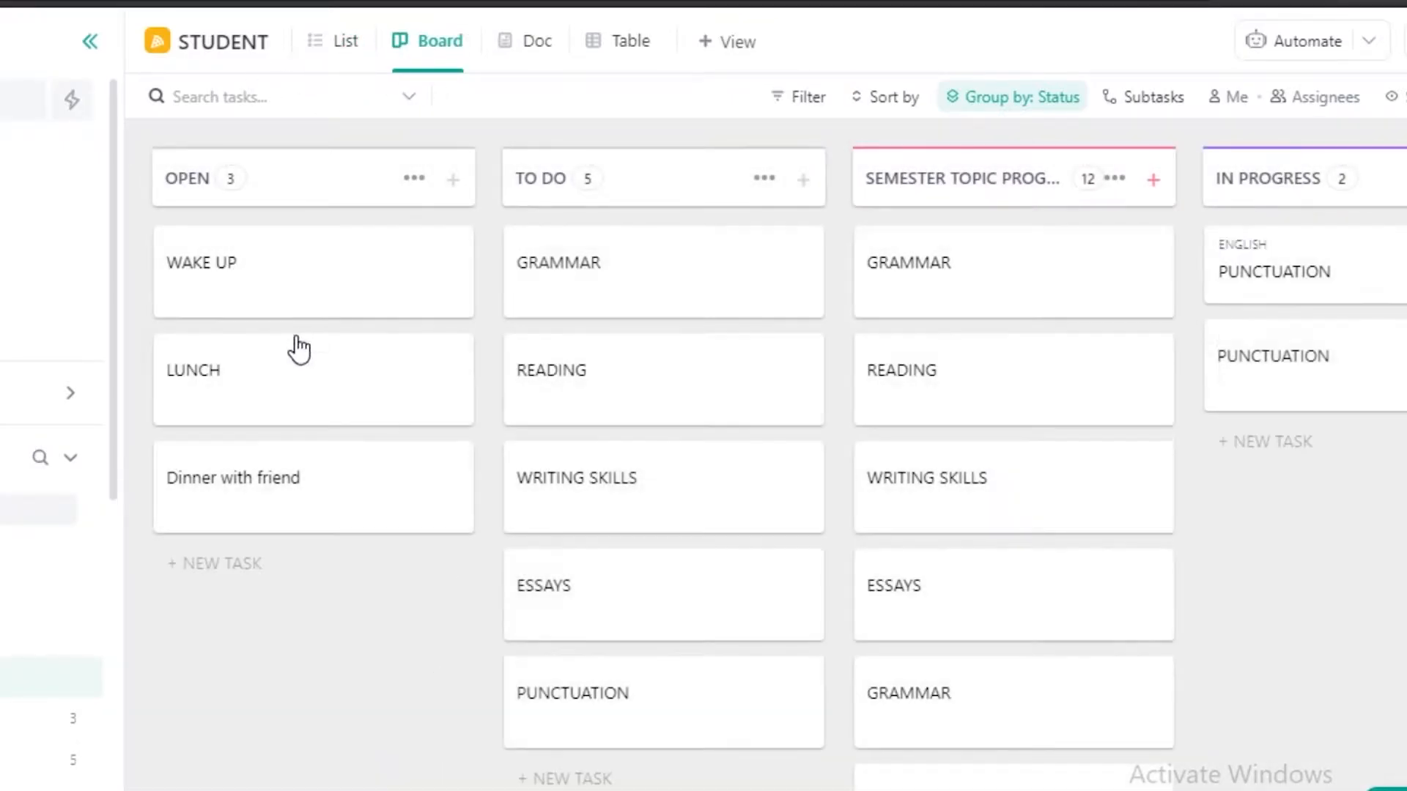
drag(251, 304, 649, 325)
drag(298, 268, 749, 360)
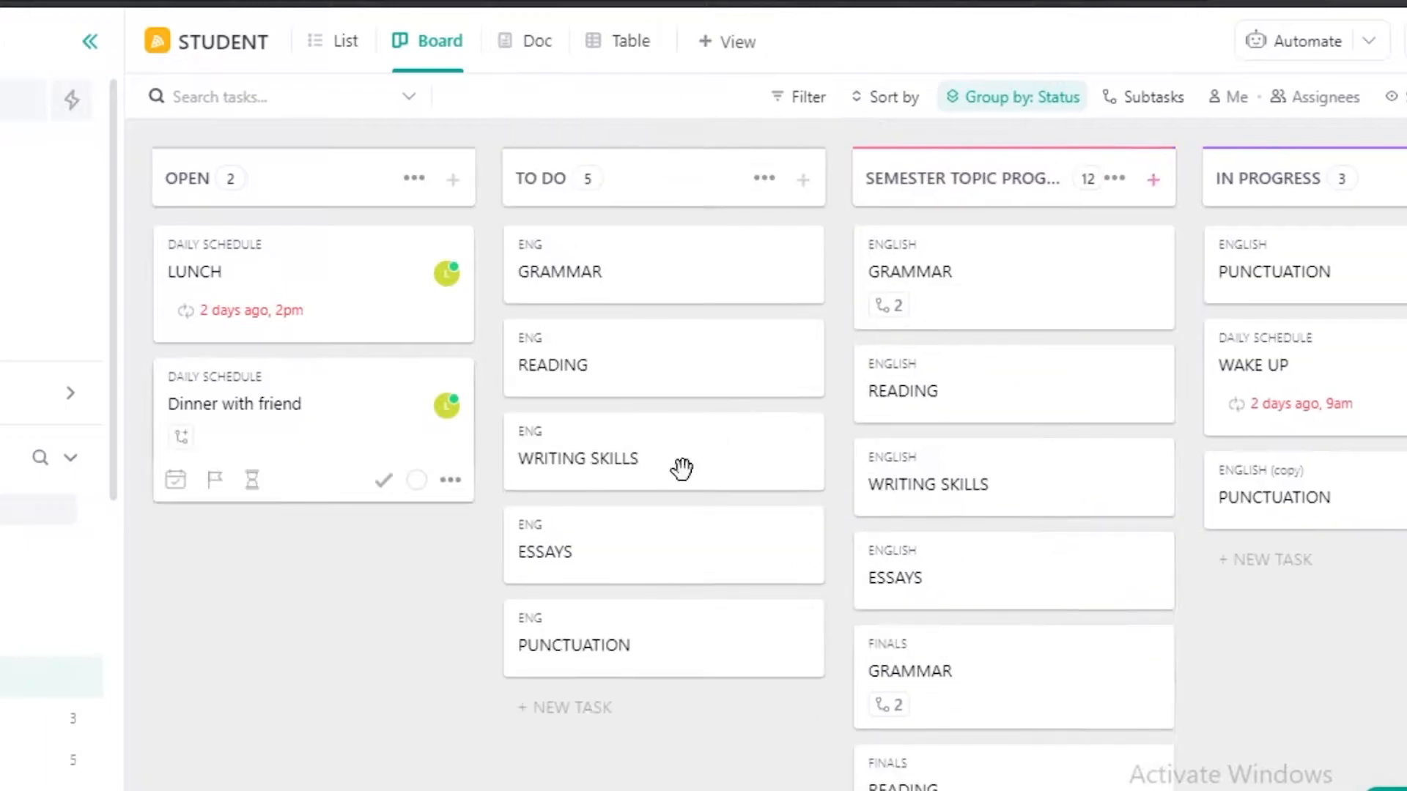
Look at the Doc and Table views of the STUDENT space and add a Mind Map view to it.
click(524, 41)
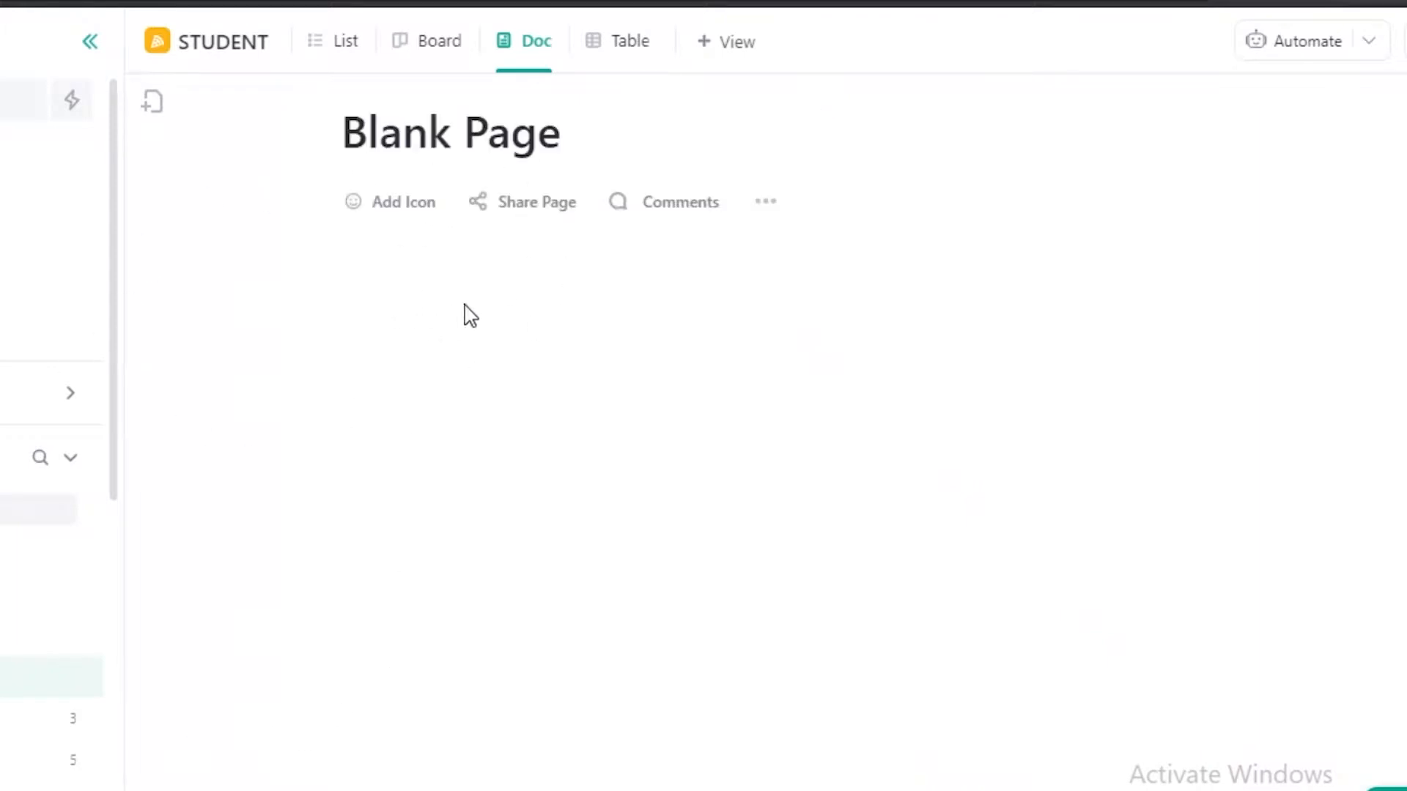
click(614, 62)
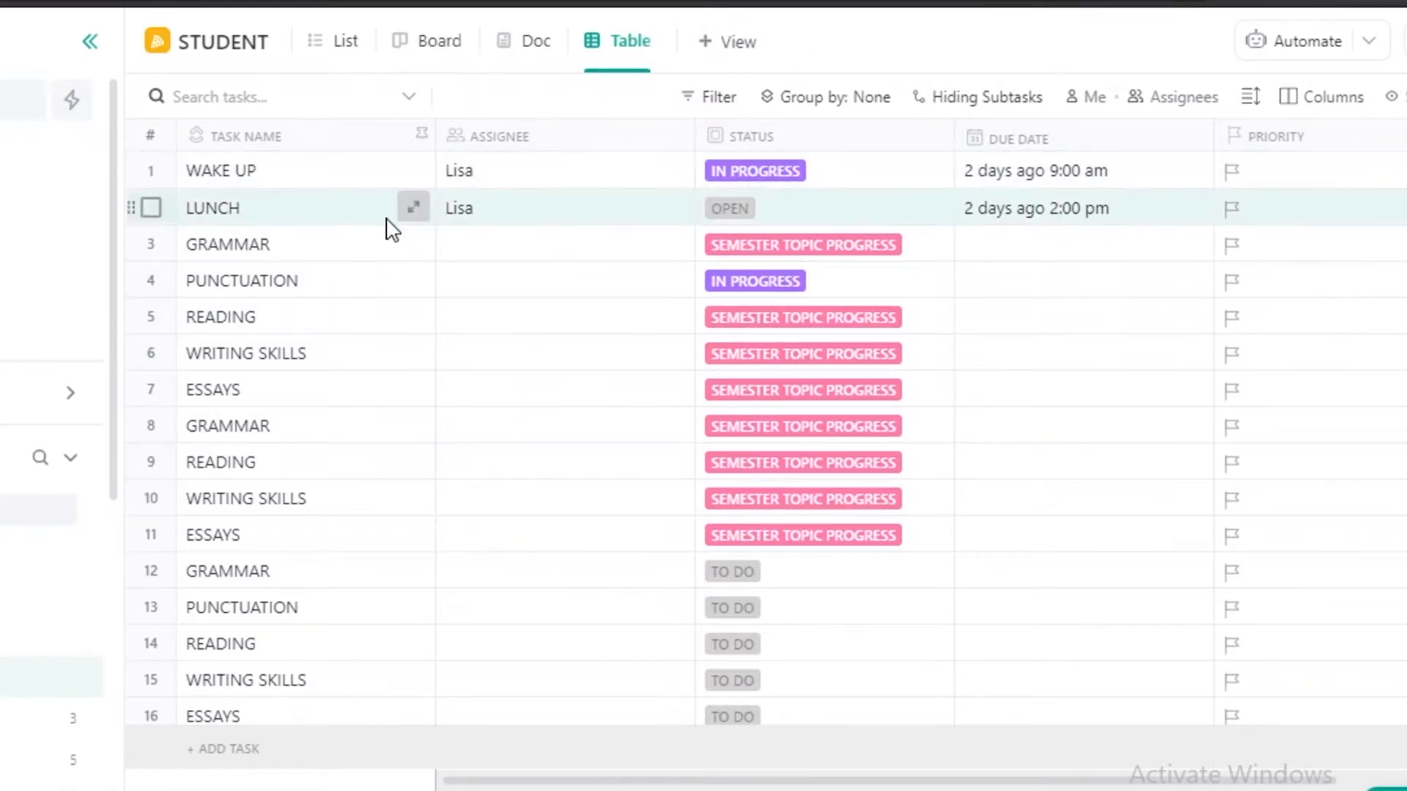
click(759, 44)
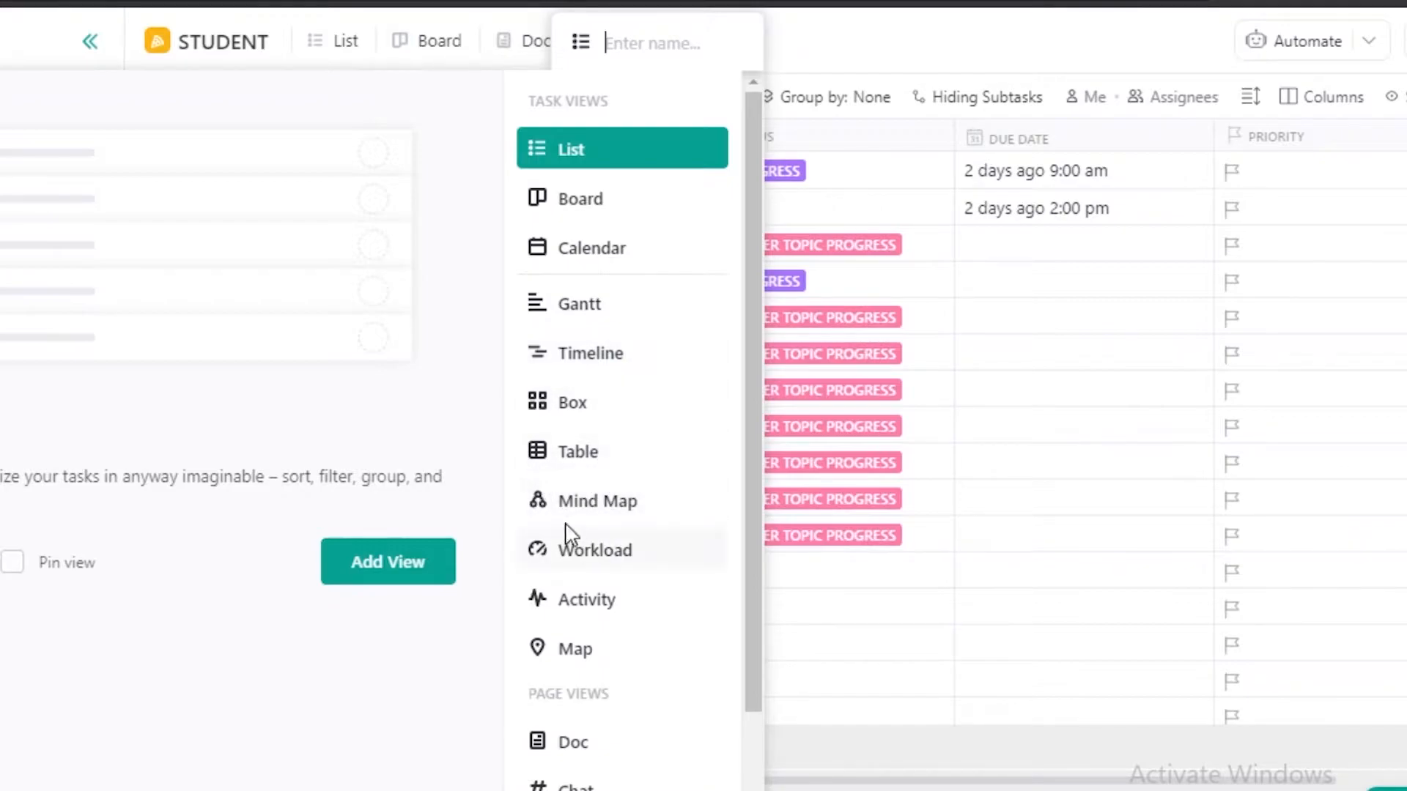
click(603, 505)
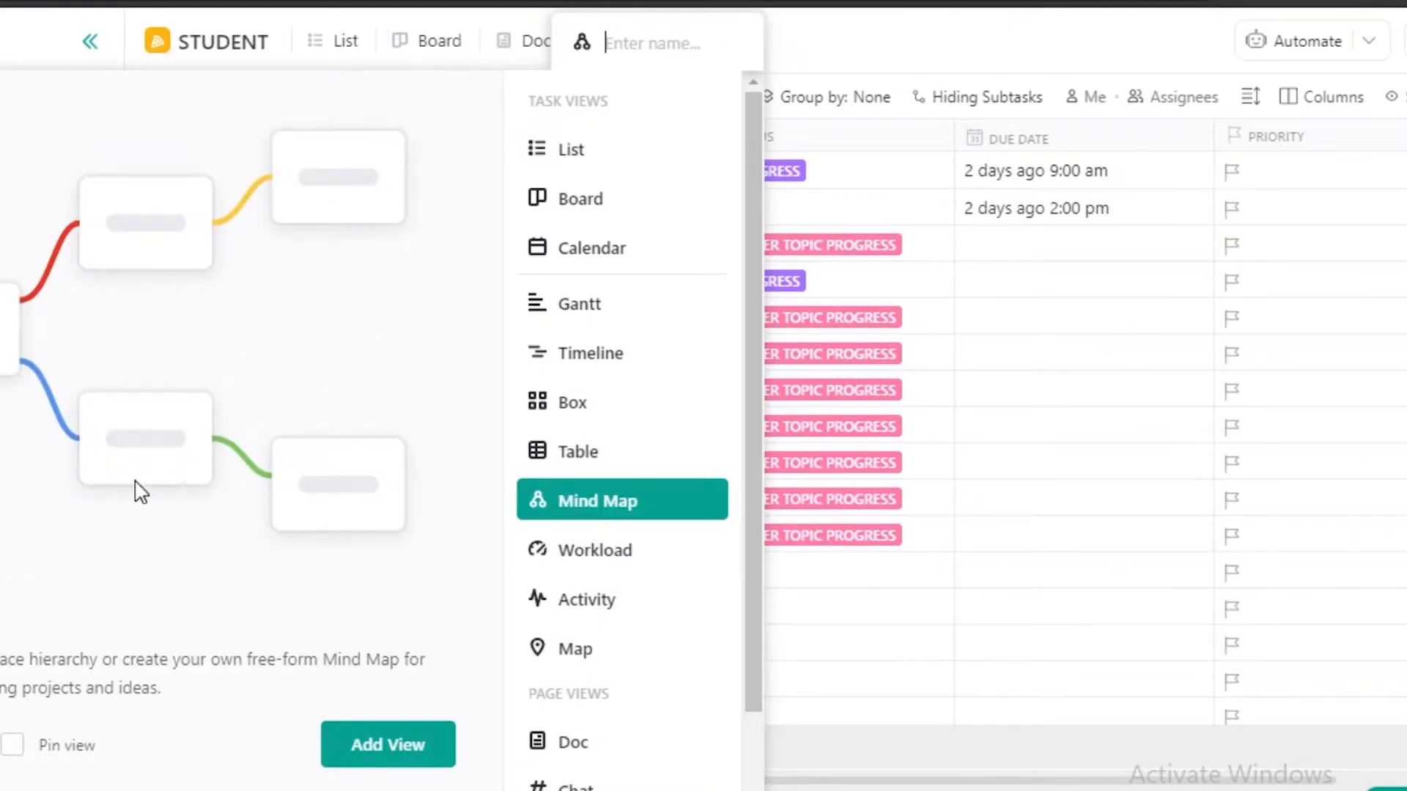
click(388, 755)
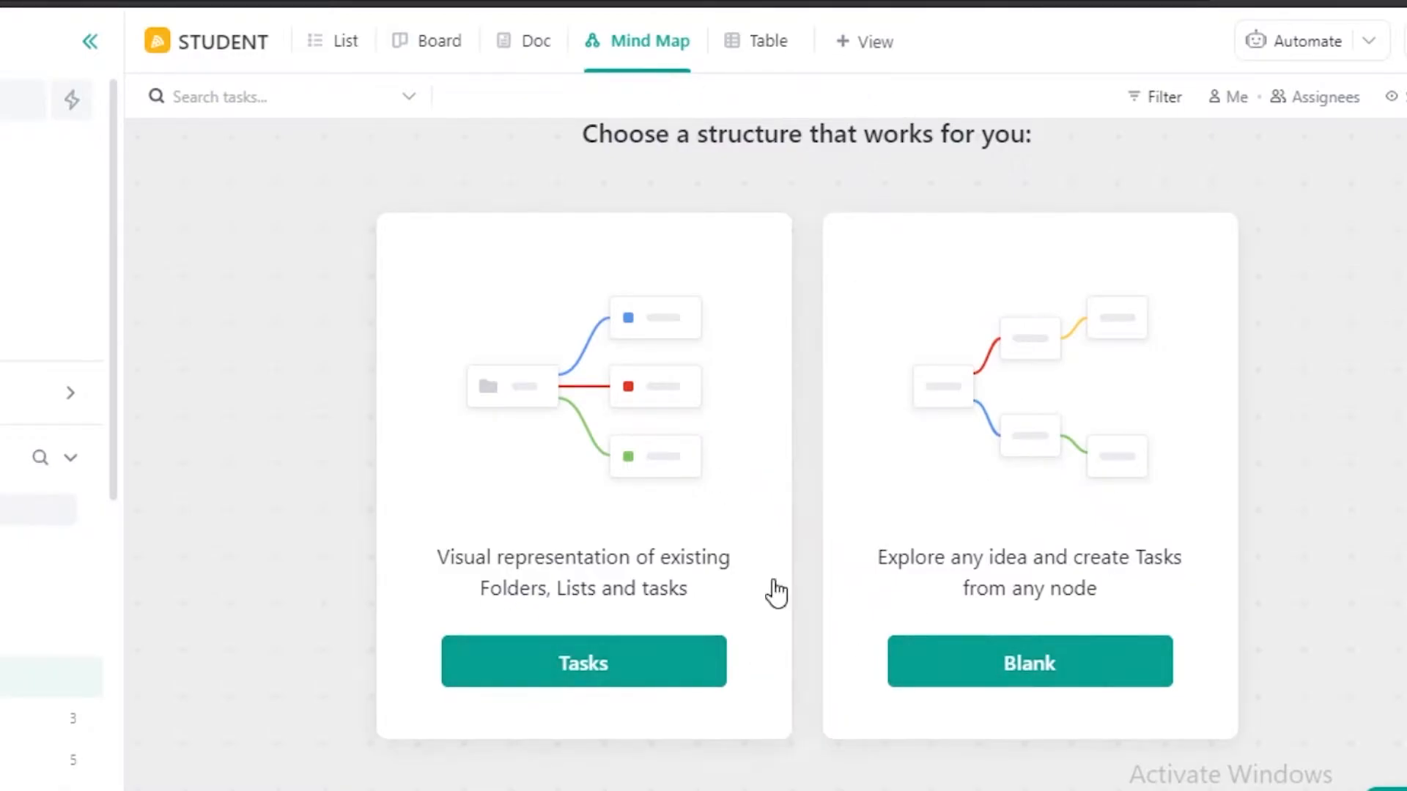
Look over the task and page view types that can be added to the STUDENT space.
click(878, 49)
scroll(728, 645, down, 2)
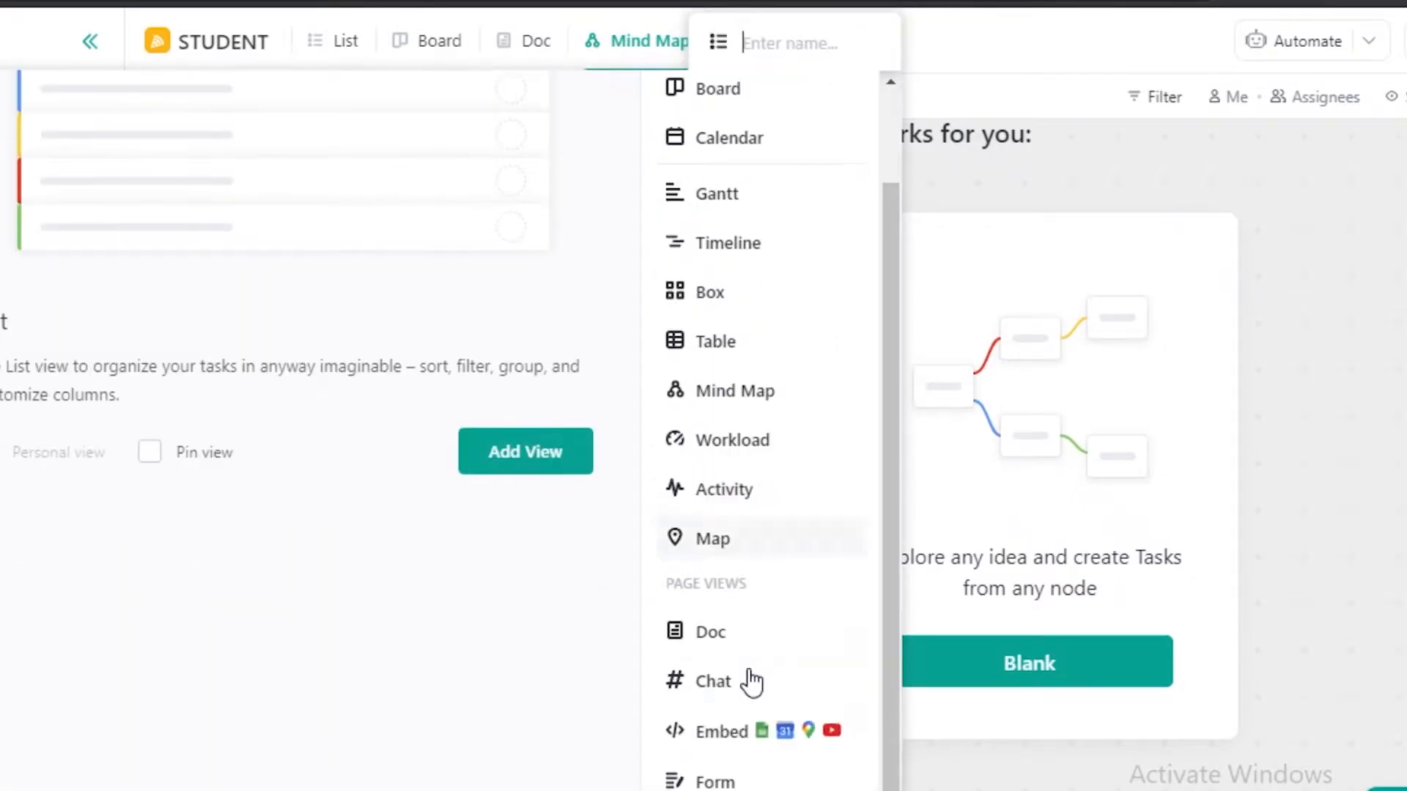
scroll(720, 564, up, 2)
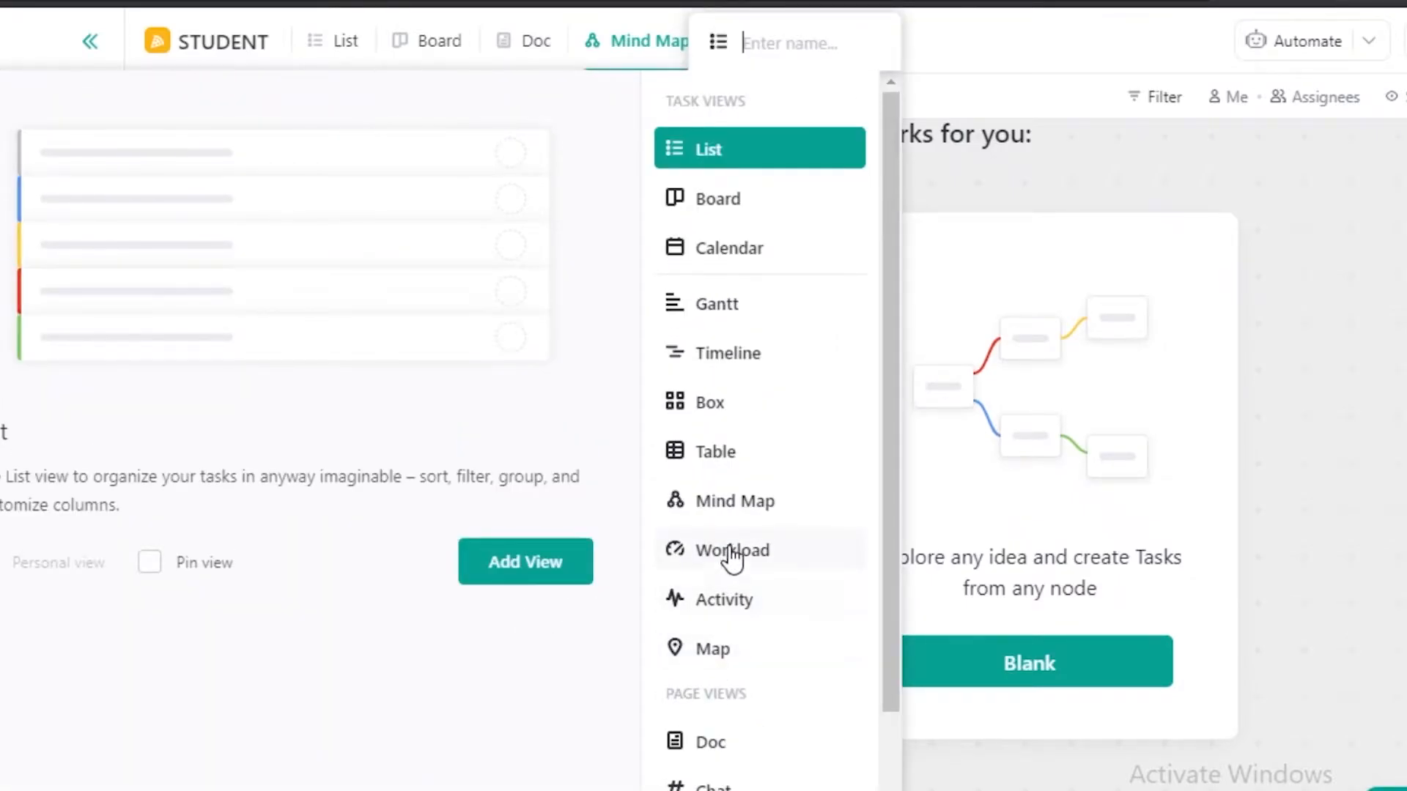
click(1266, 263)
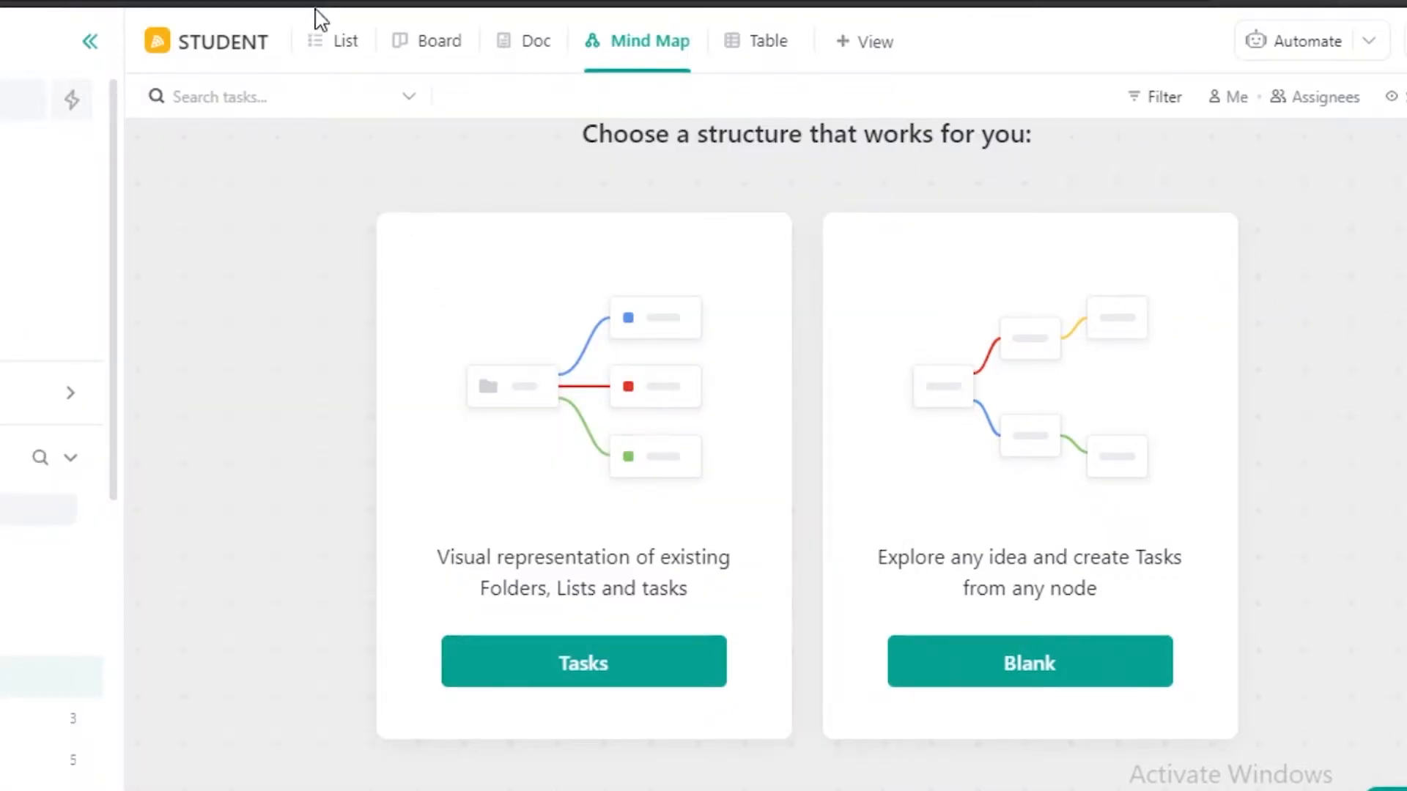
Switch to List view and give the PUNCTUATION task in the ENGLISH list a due date of 4d, choosing Monday.
click(315, 48)
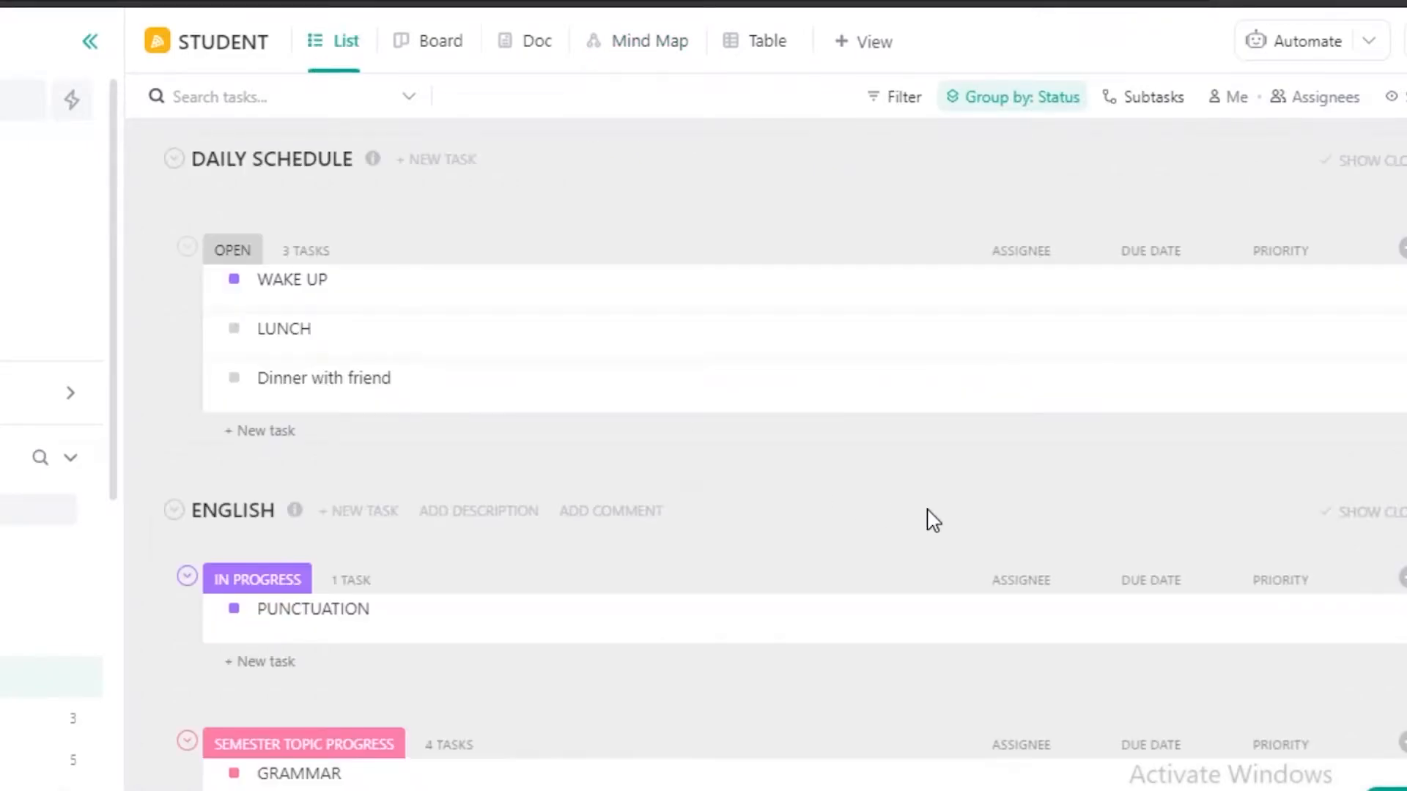
scroll(1026, 625, down, 3)
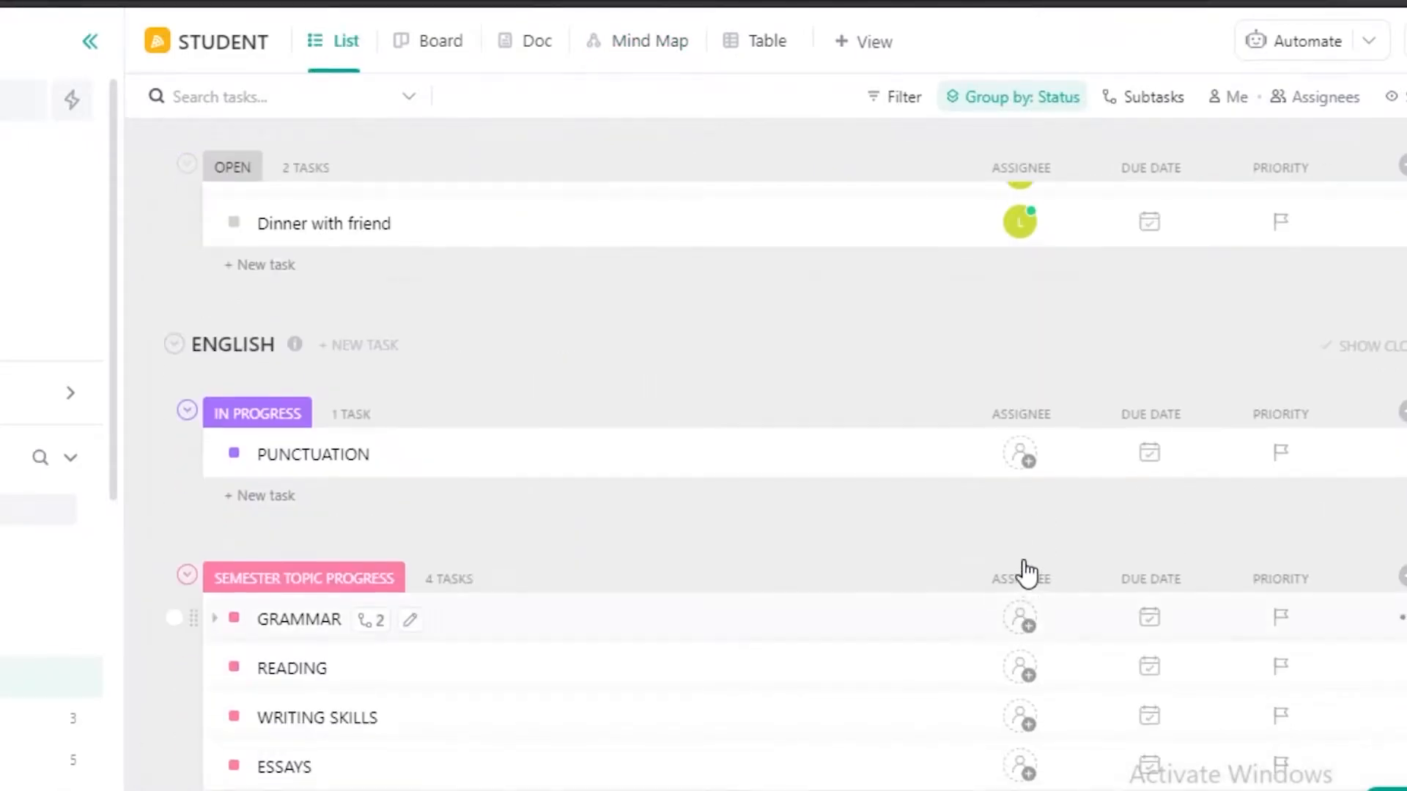
scroll(845, 562, down, 3)
scroll(1146, 415, up, 1)
scroll(1123, 444, up, 2)
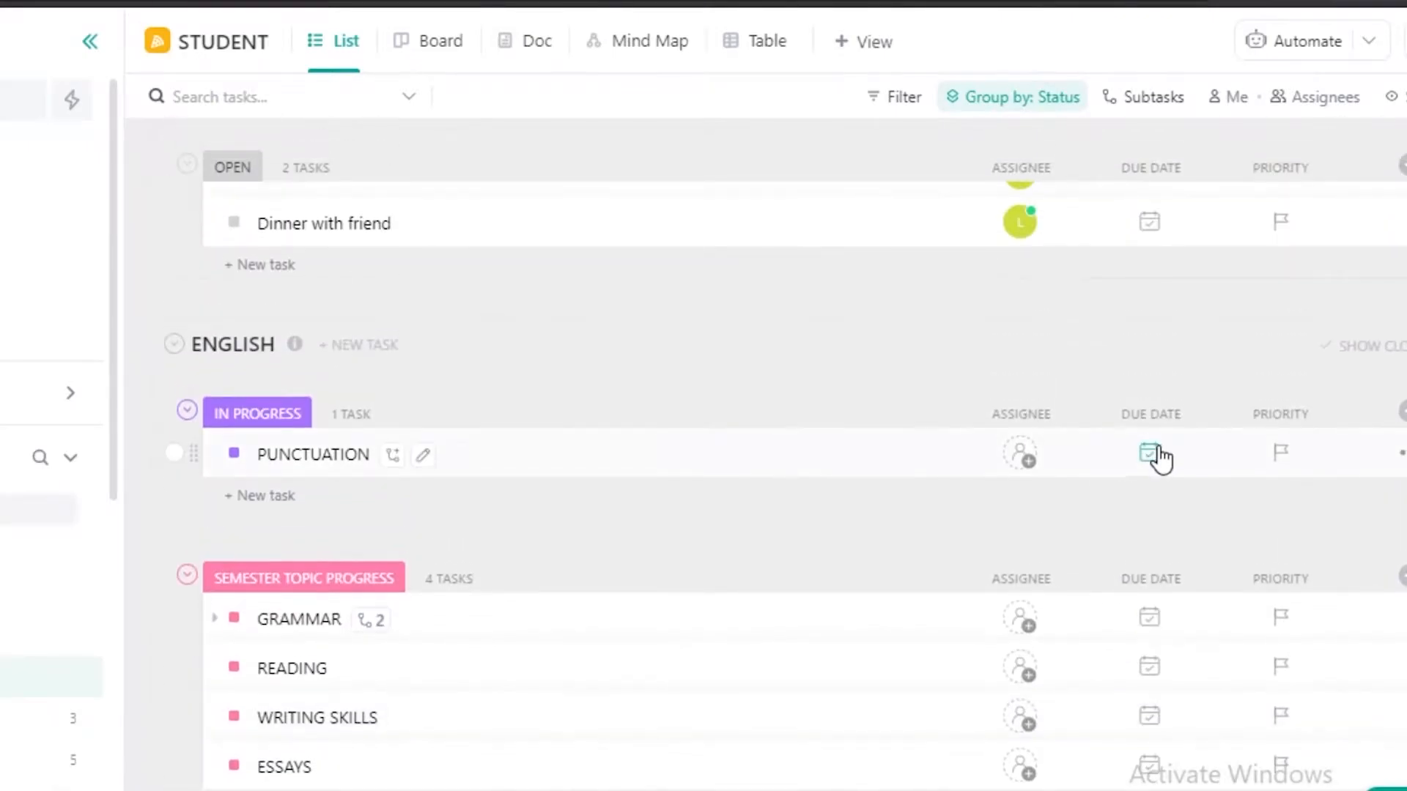
click(1152, 456)
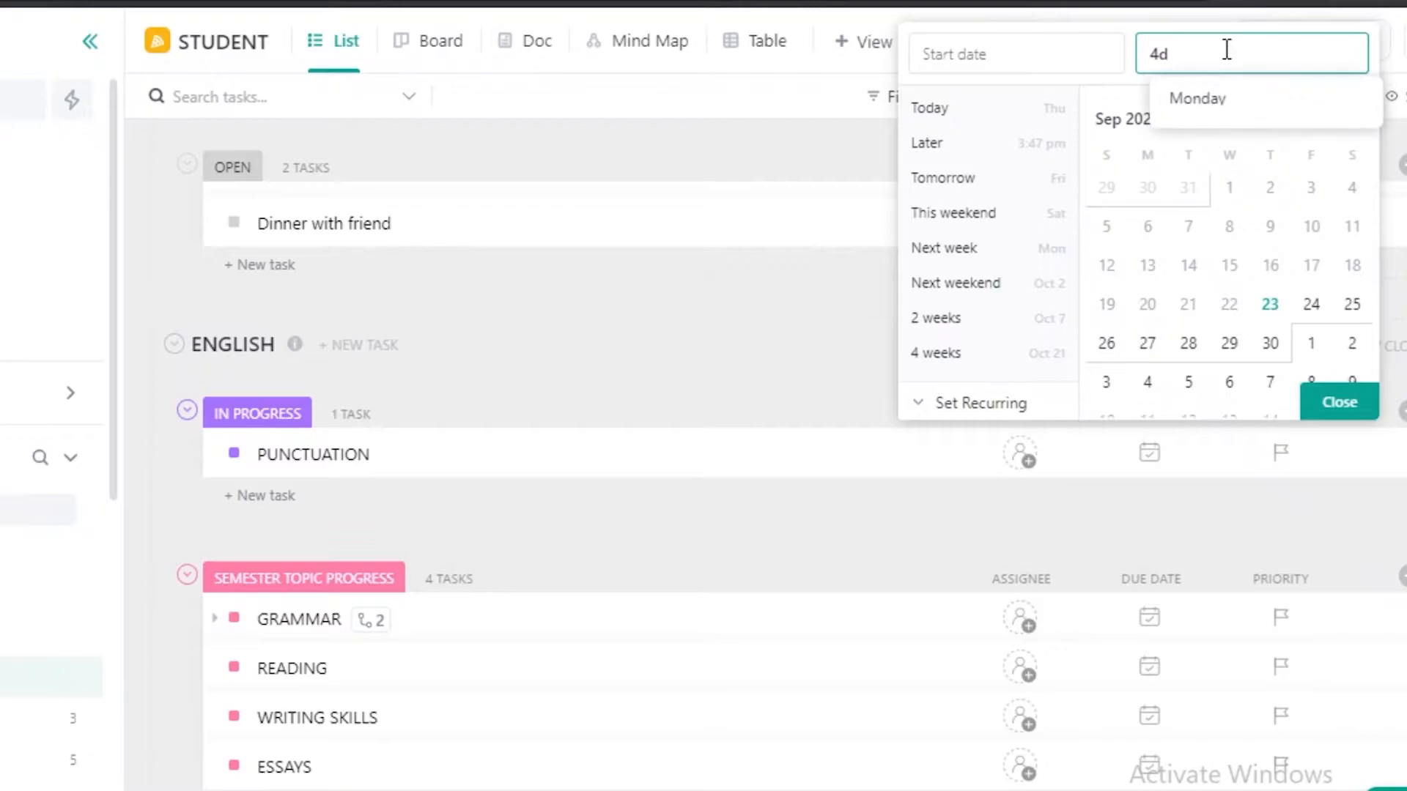
click(1241, 108)
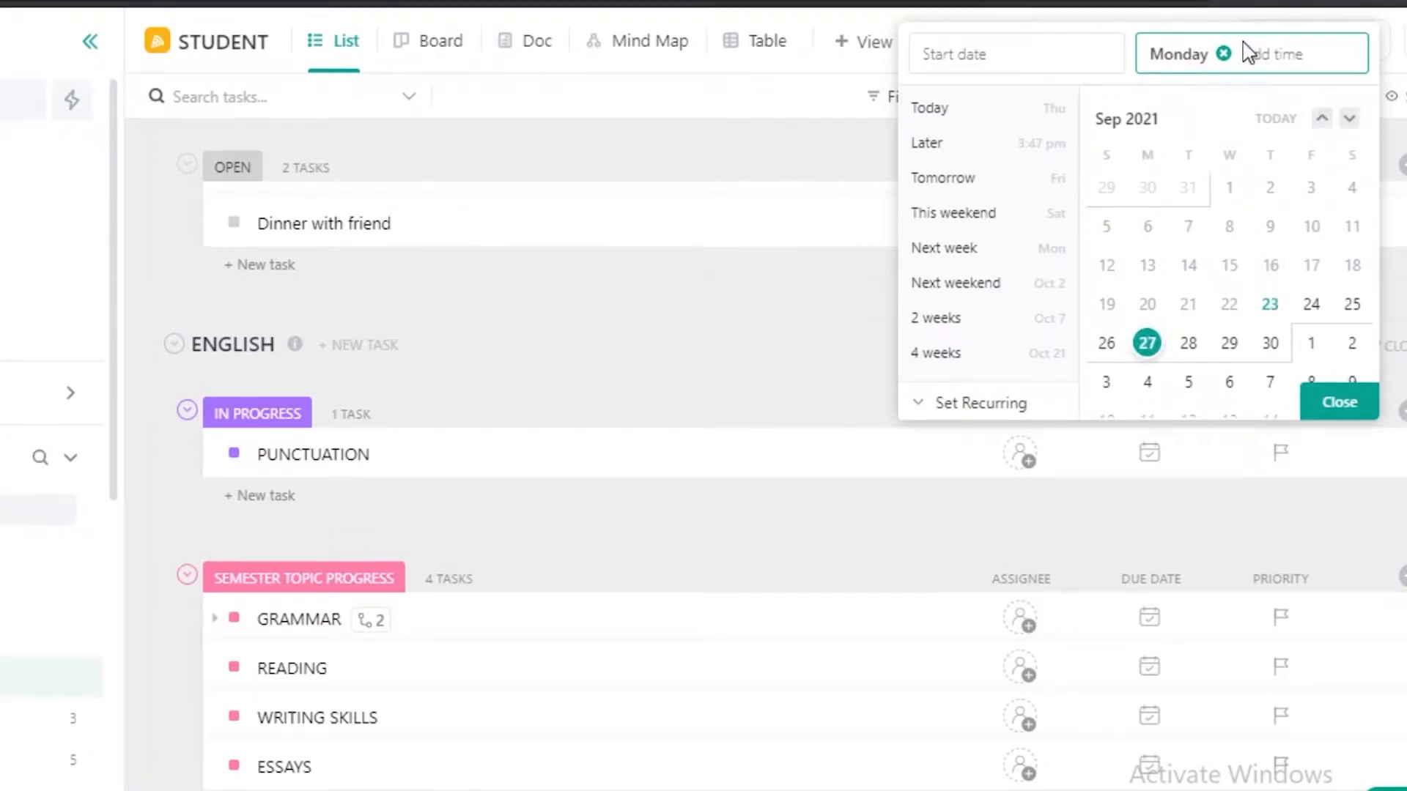
Replace the PUNCTUATION task's due date with 8w, choosing 11/18/21, and close the date picker.
click(1225, 55)
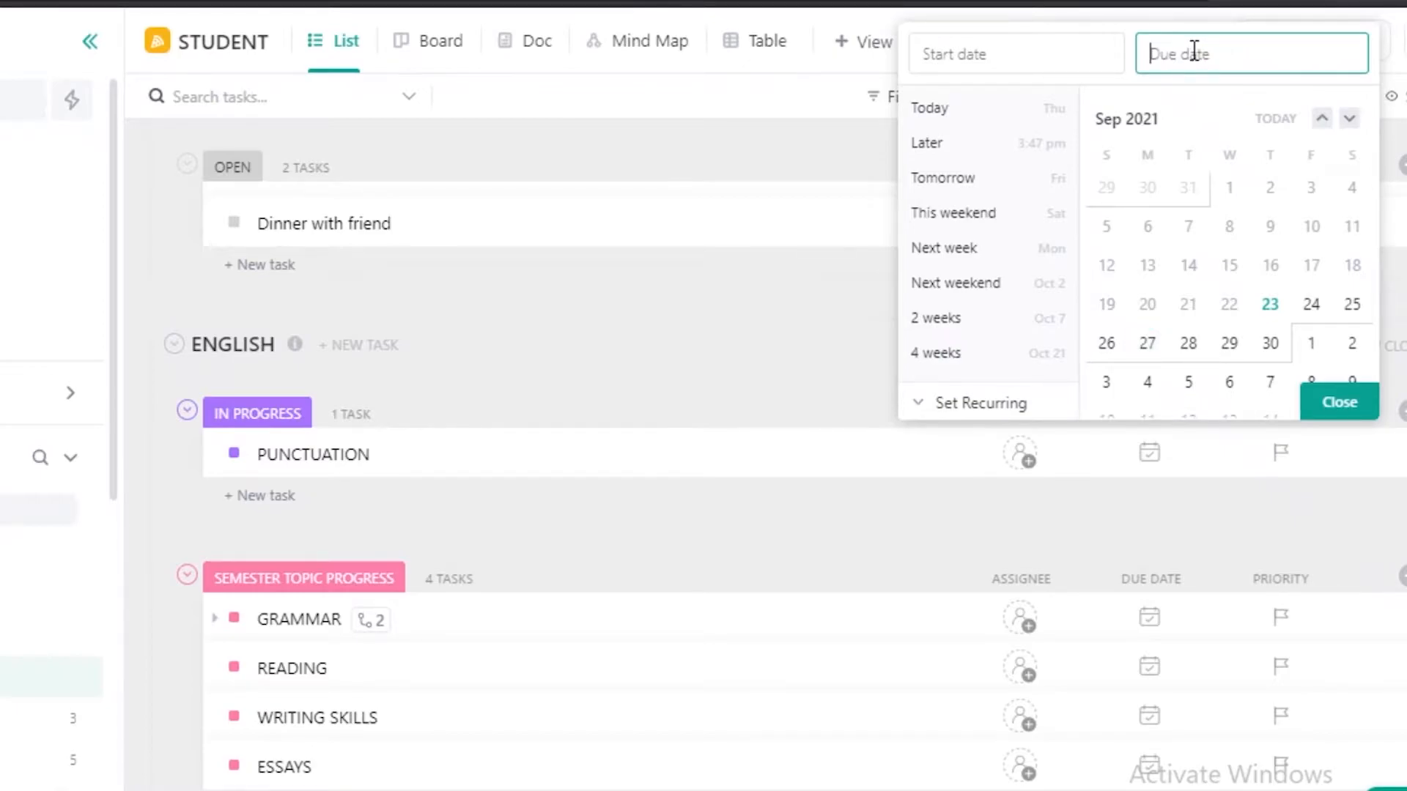
text(8w)
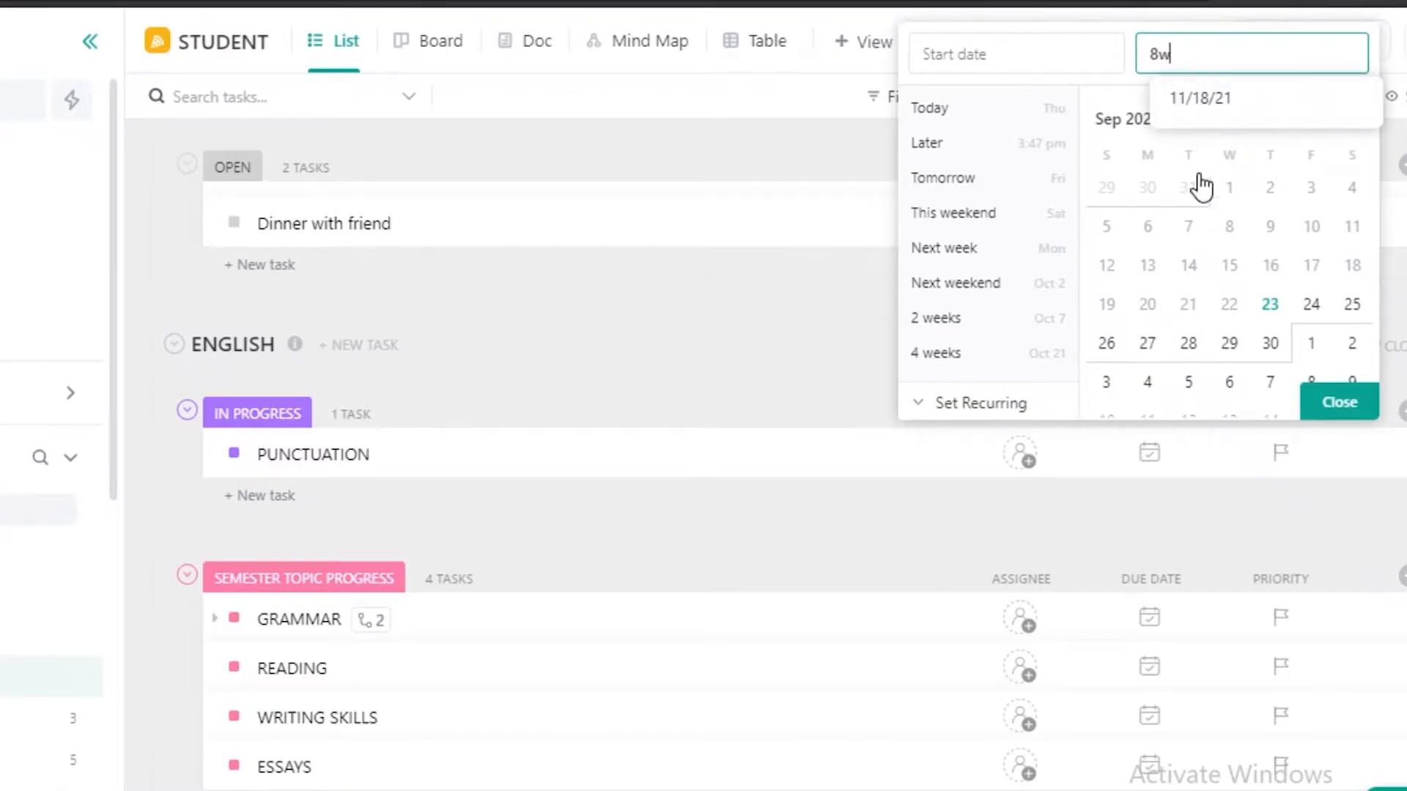
click(1222, 95)
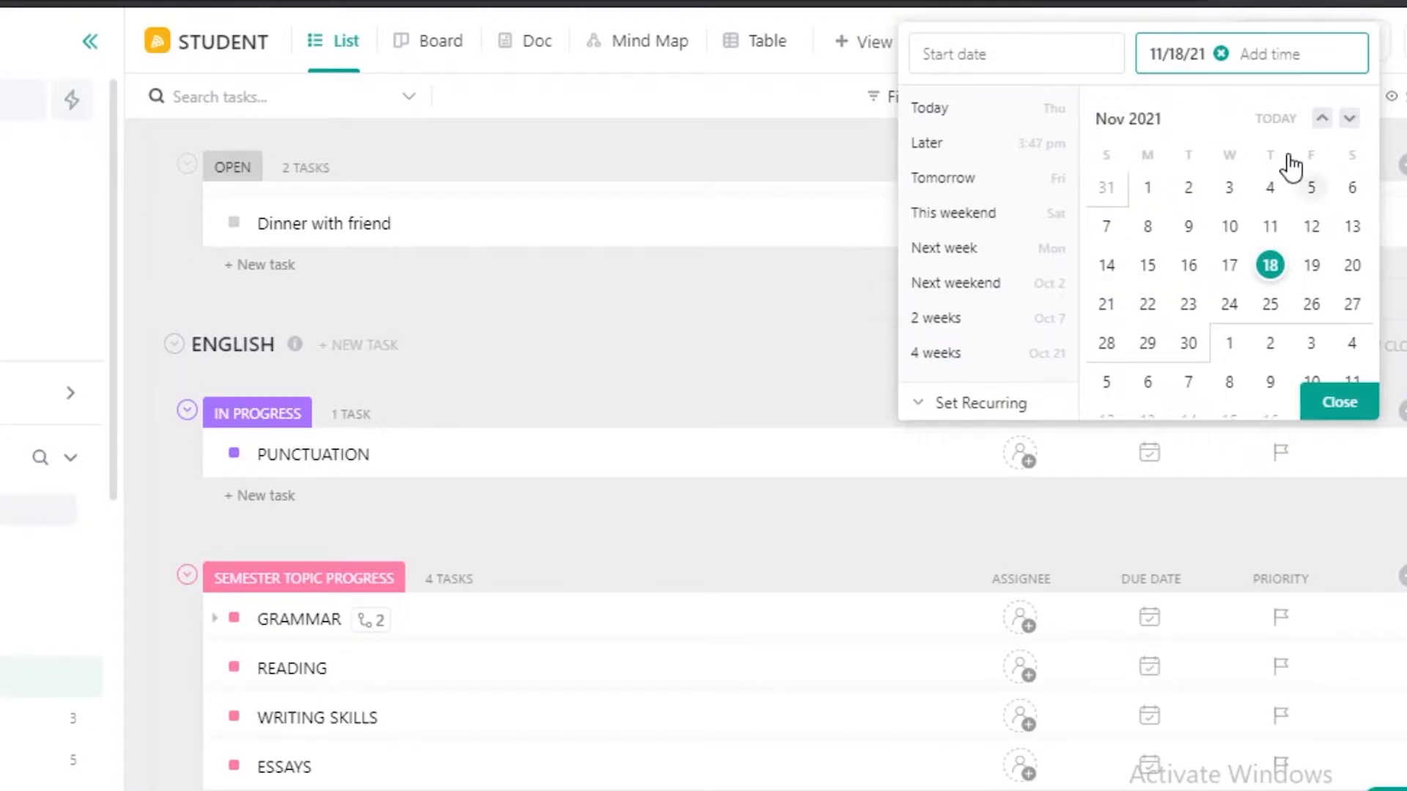
scroll(1275, 179, down, 2)
scroll(1223, 179, up, 5)
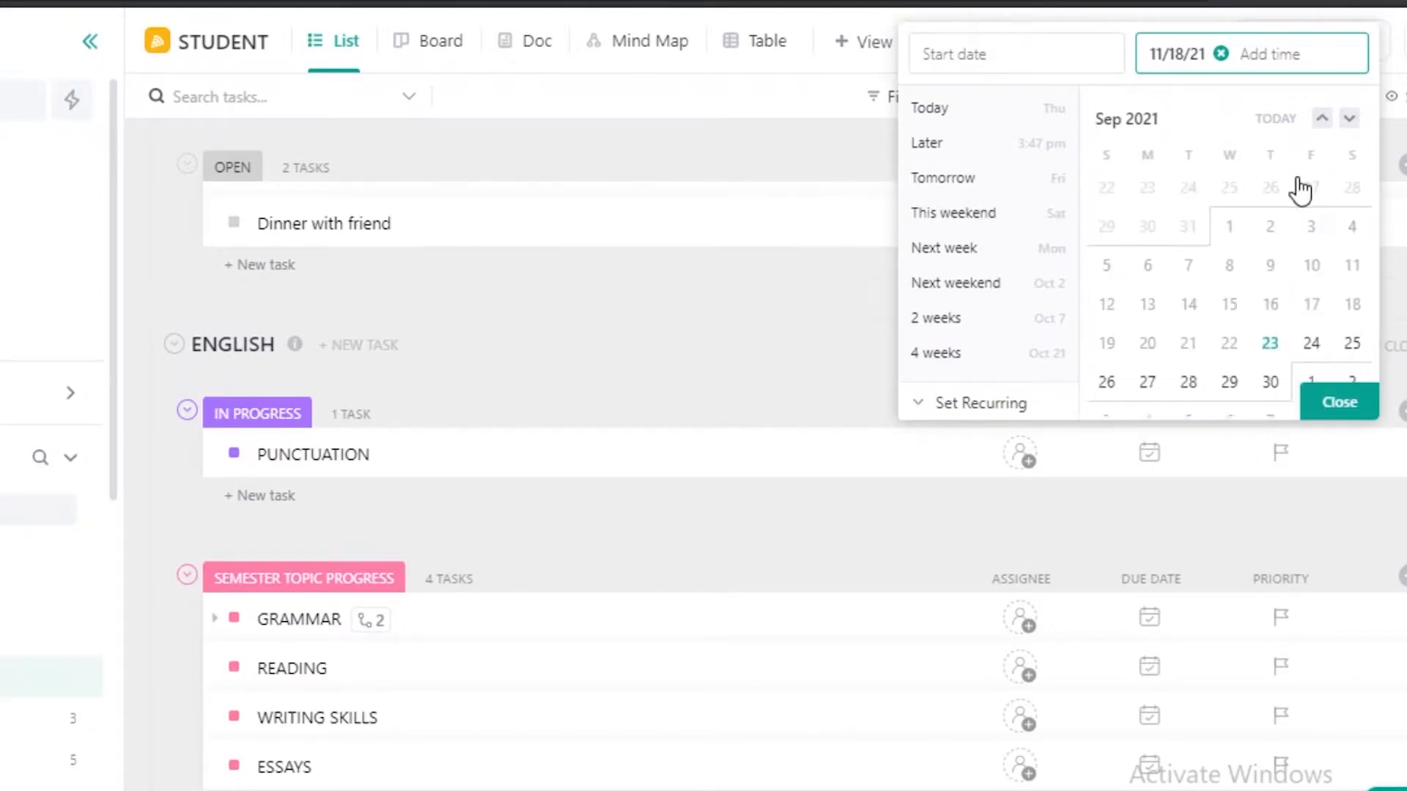
scroll(1356, 235, down, 2)
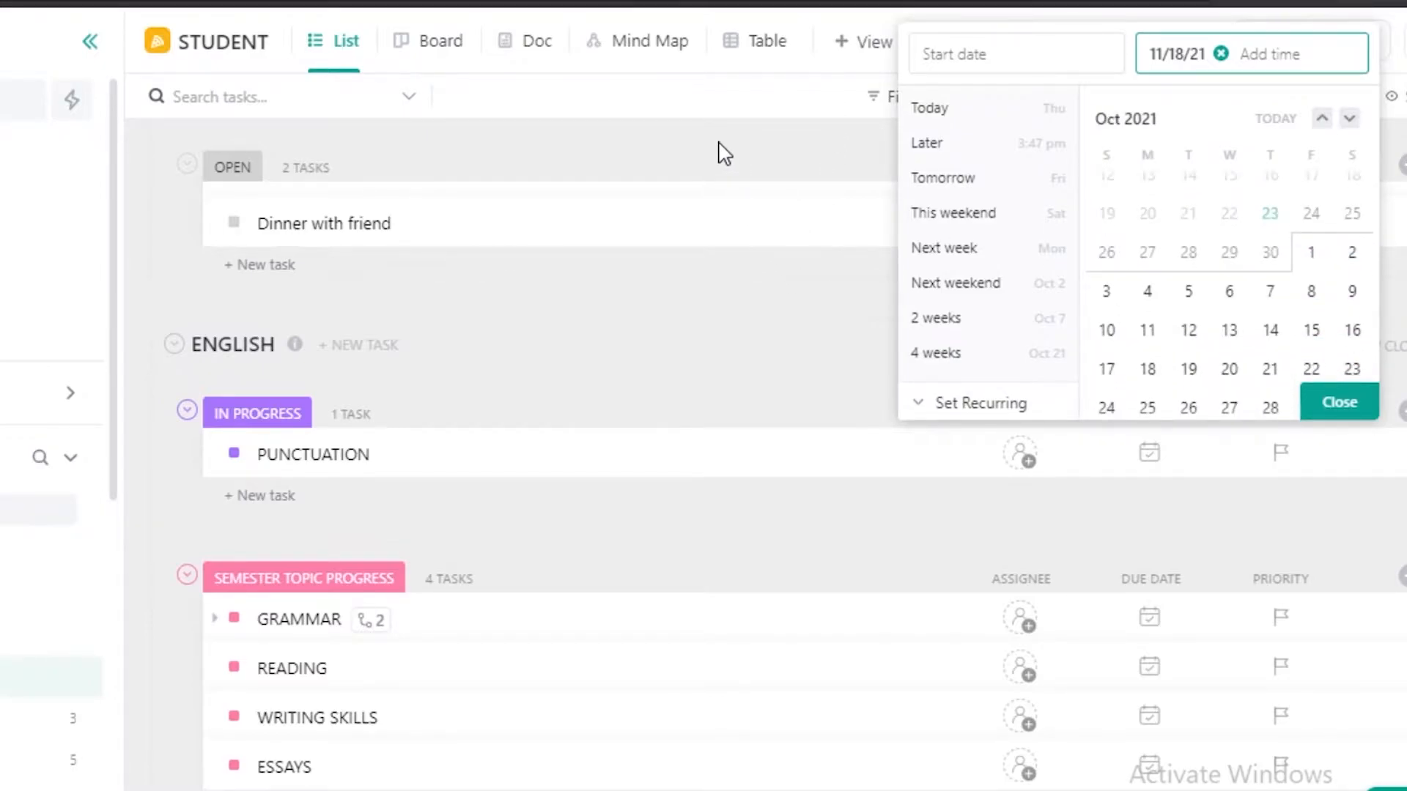
click(695, 249)
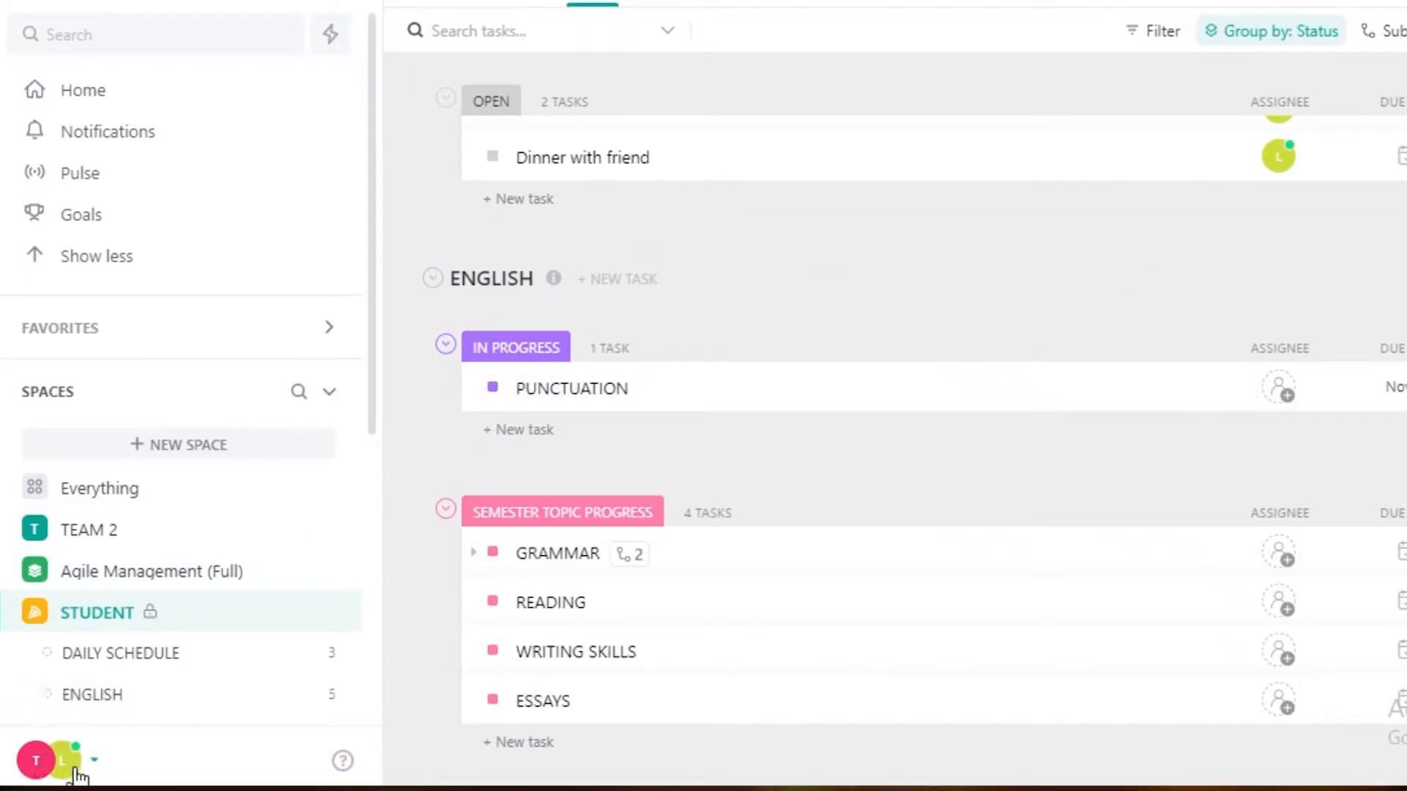
Turn on dark mode for the account and close the account menu.
click(43, 762)
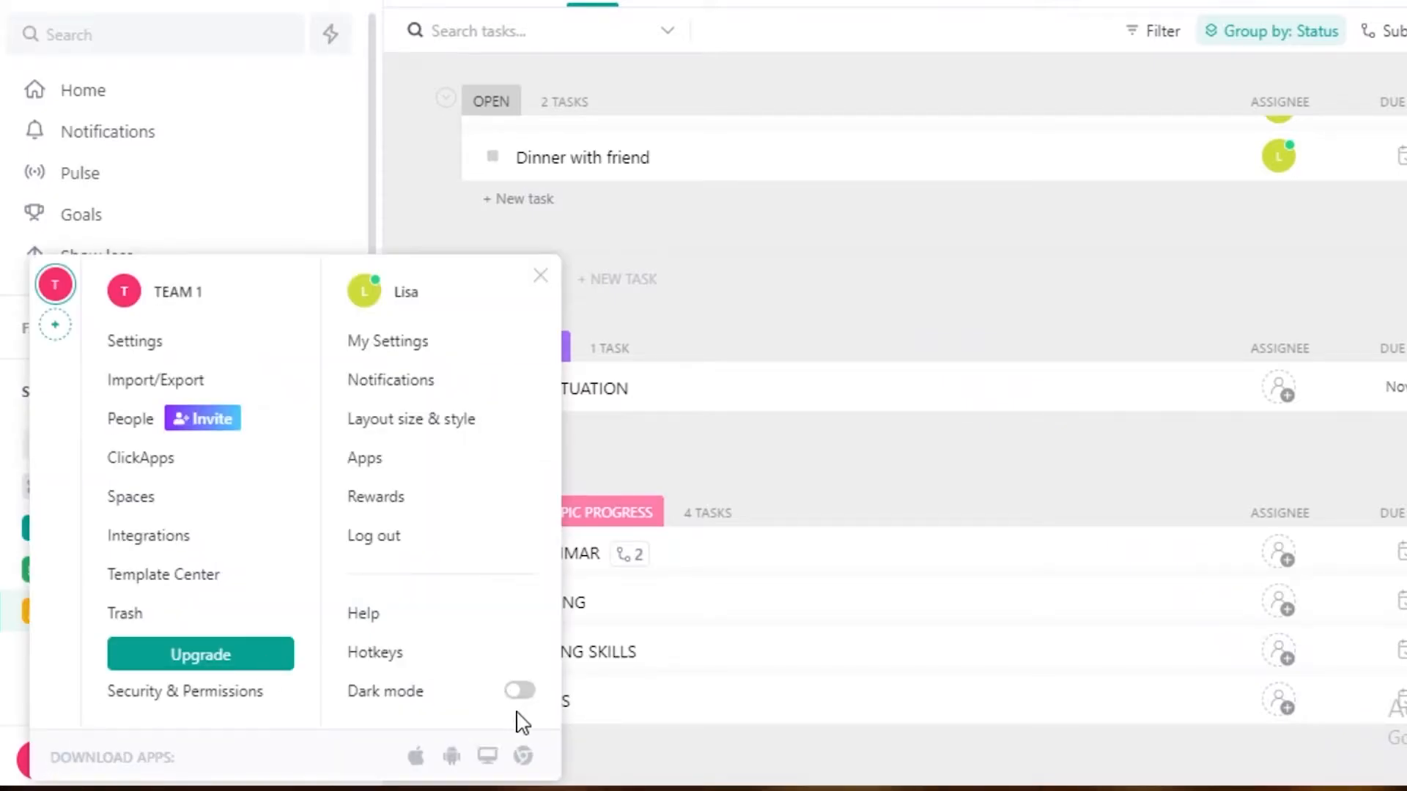
click(523, 695)
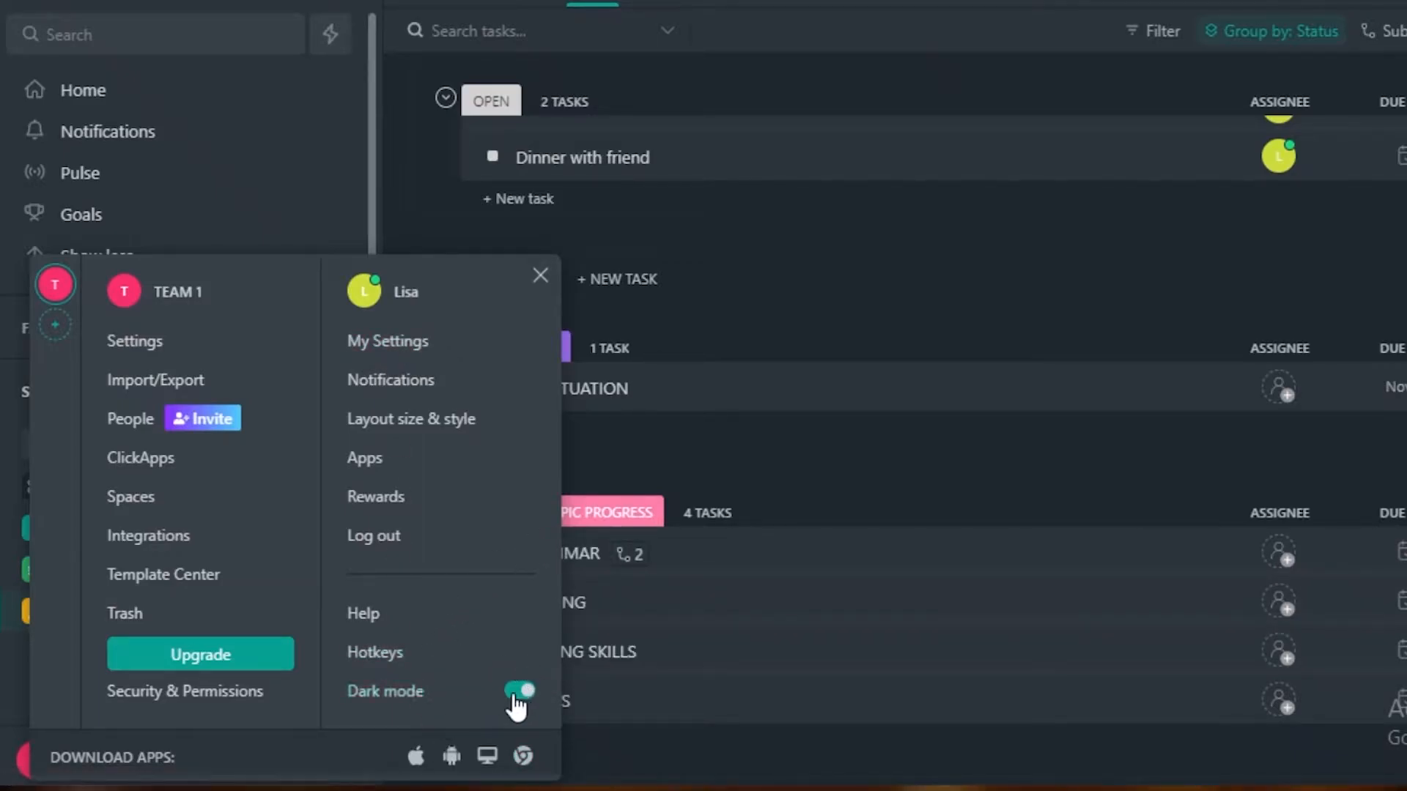
click(762, 776)
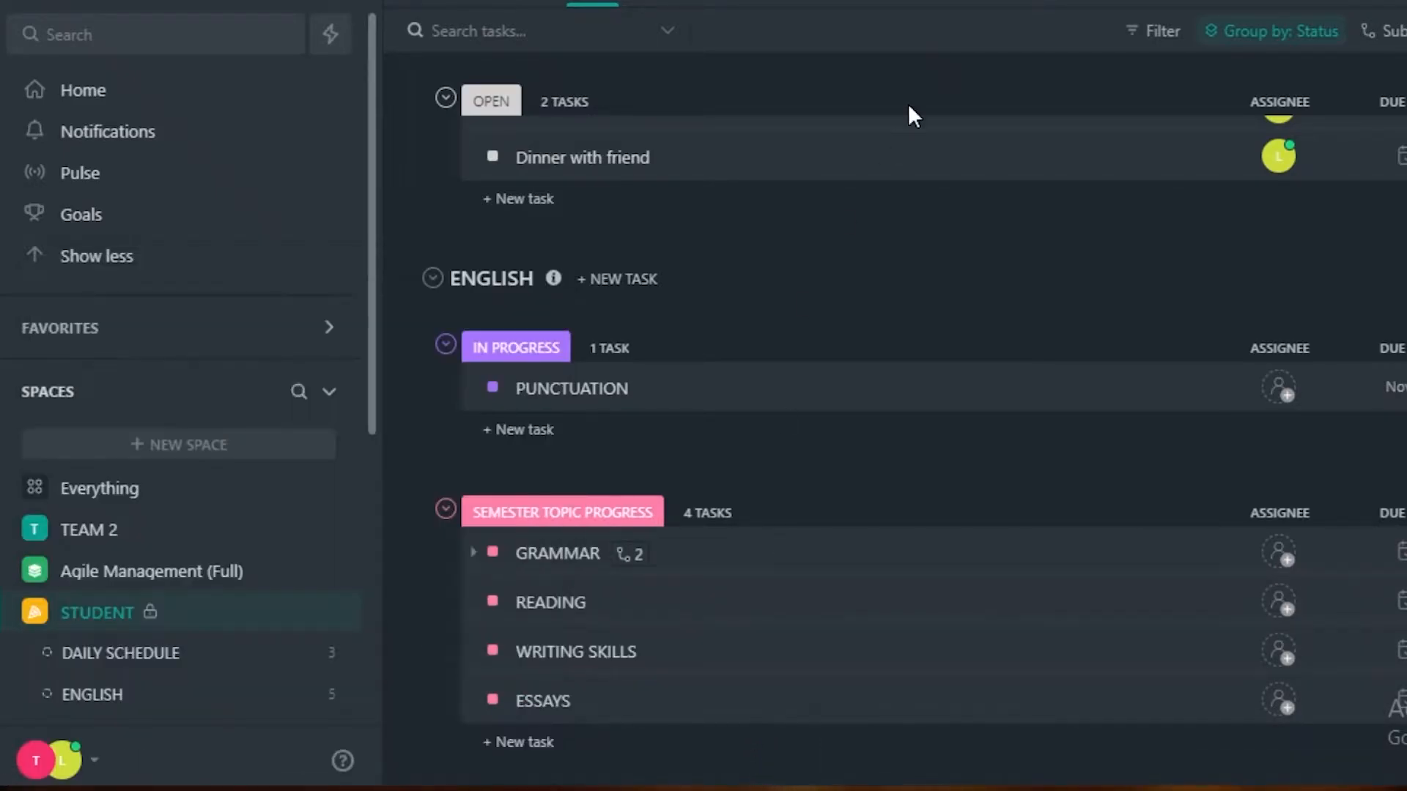
Look through the task lists of the STUDENT space in dark mode, from DAILY SCHEDULE down to revision notes and back.
scroll(895, 139, down, 6)
scroll(894, 418, down, 6)
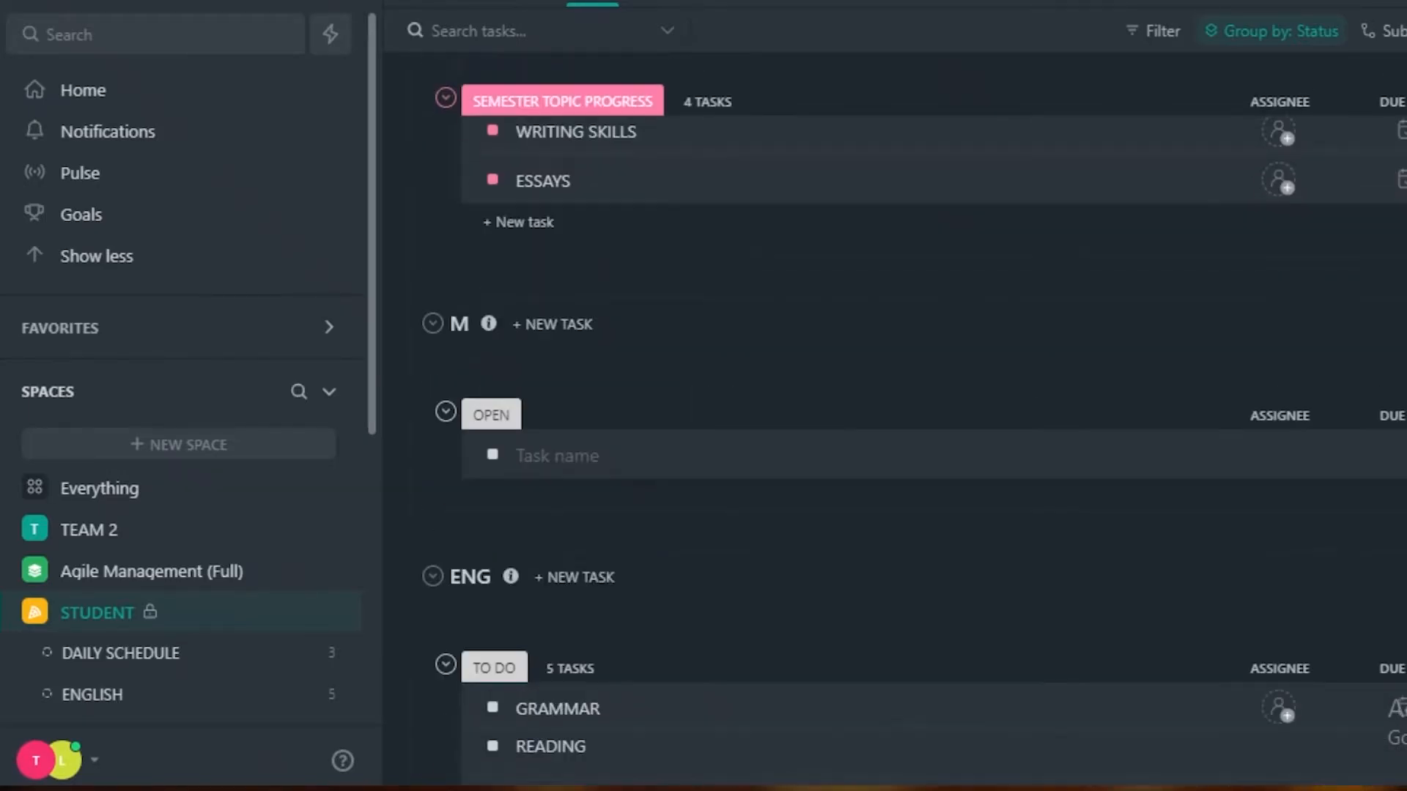
scroll(894, 417, up, 5)
scroll(895, 417, down, 2)
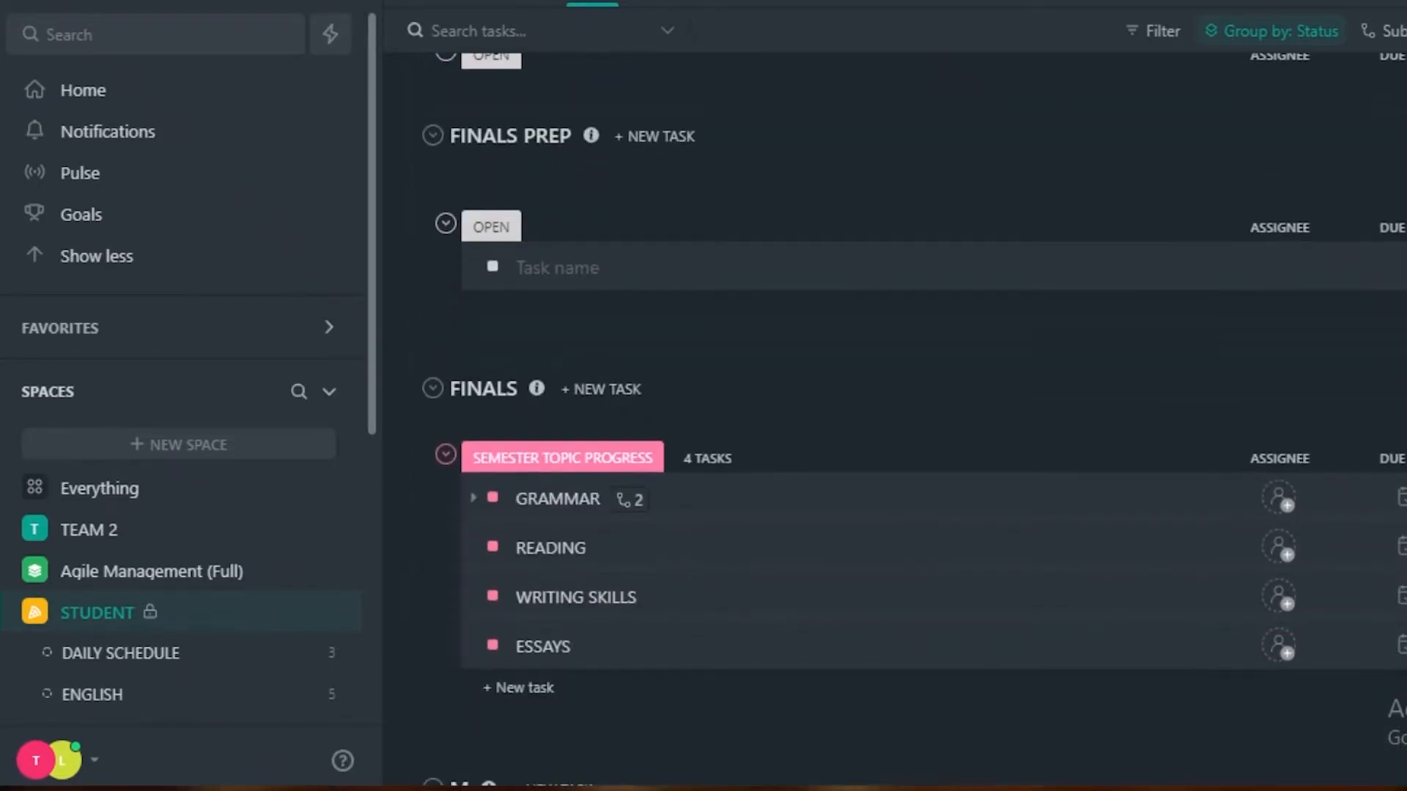
scroll(895, 418, down, 12)
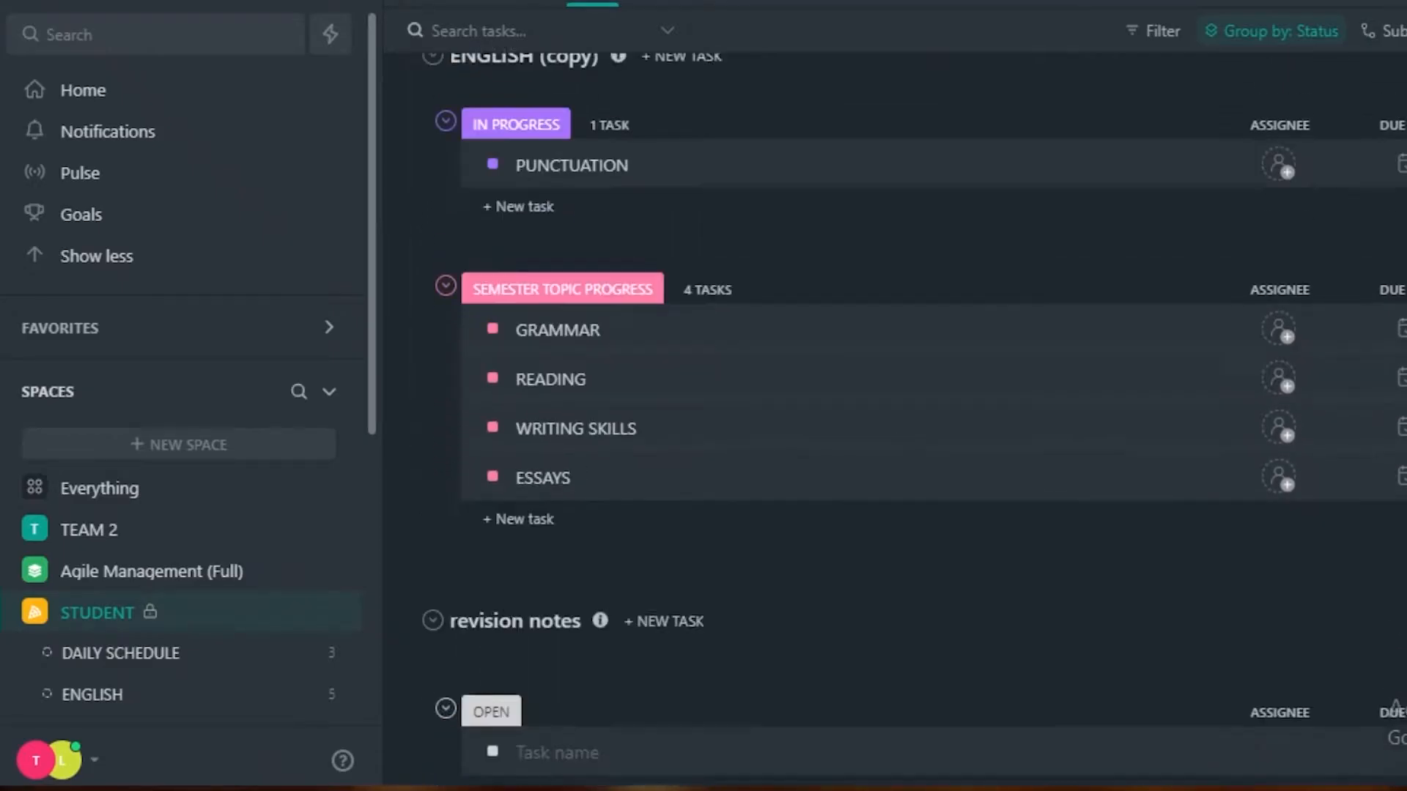
scroll(895, 417, up, 10)
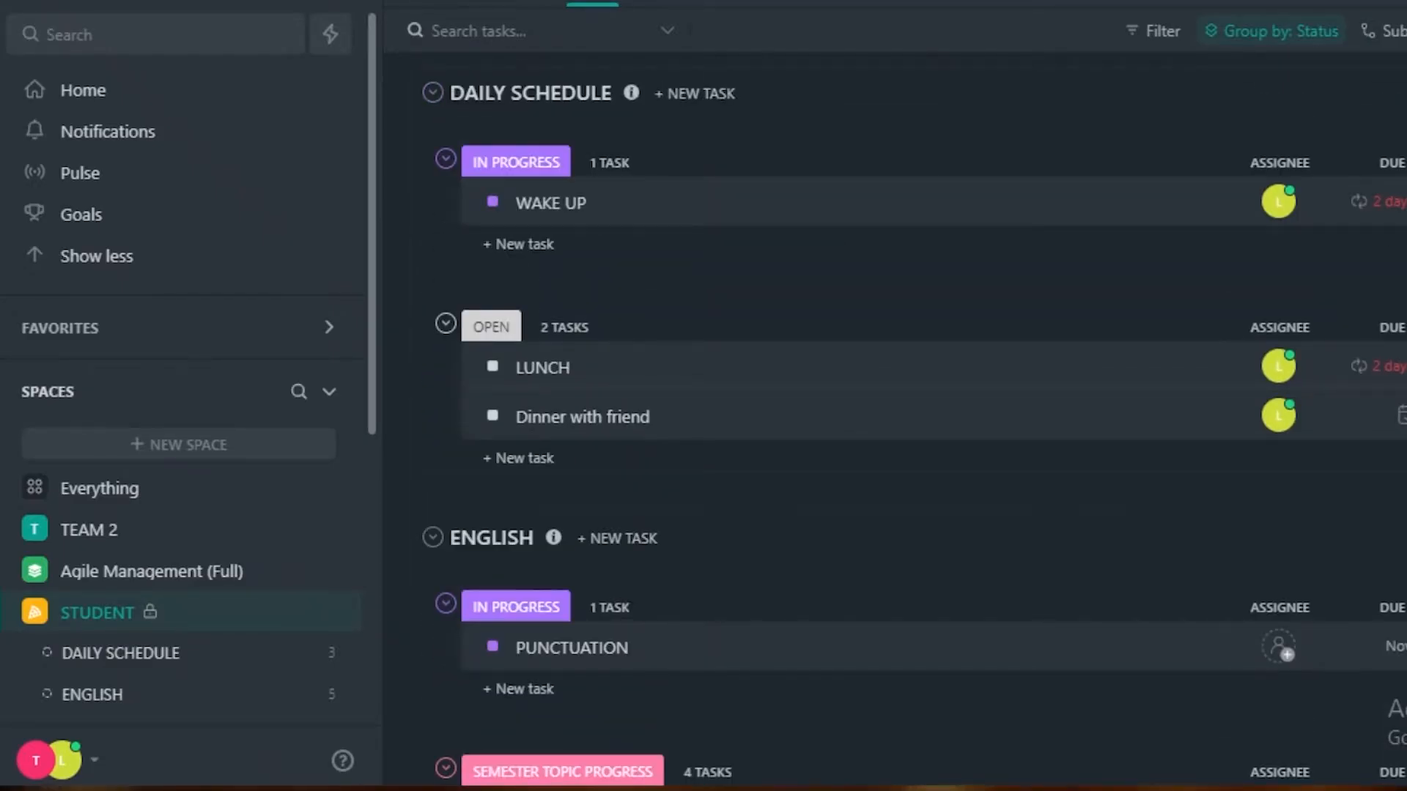
scroll(895, 418, down, 8)
scroll(895, 418, up, 6)
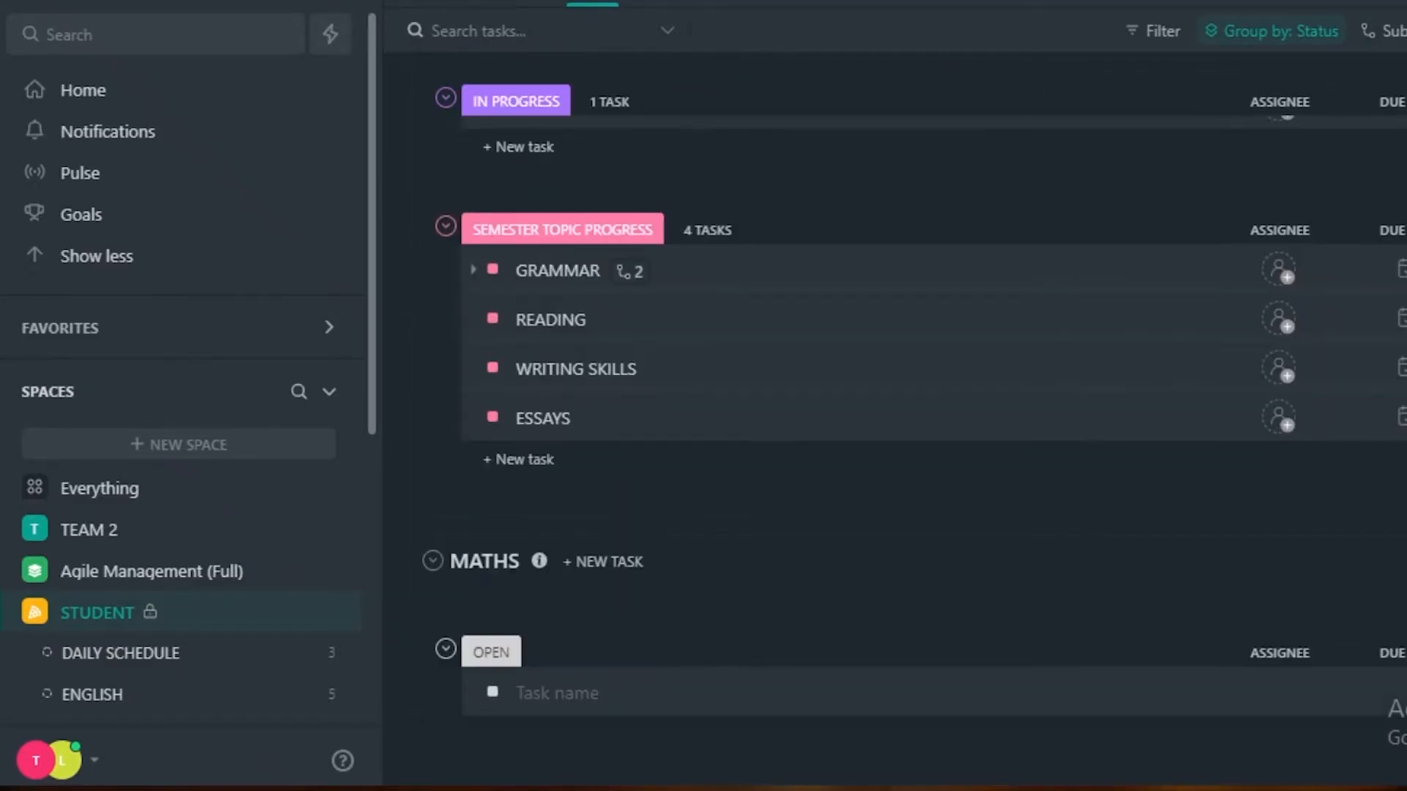
scroll(894, 418, up, 6)
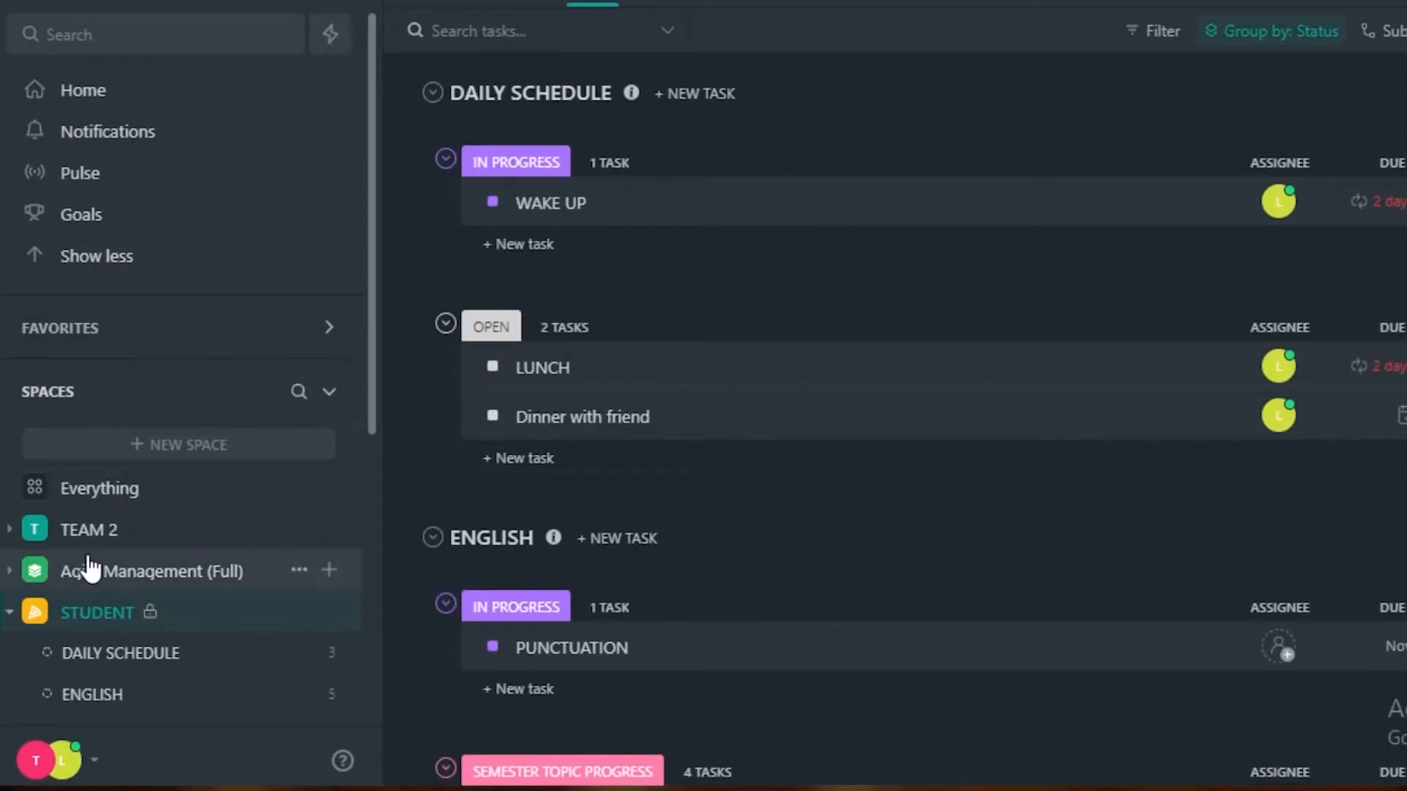
Open the TEAM 2 space, review its space settings and close them without changing anything.
click(88, 530)
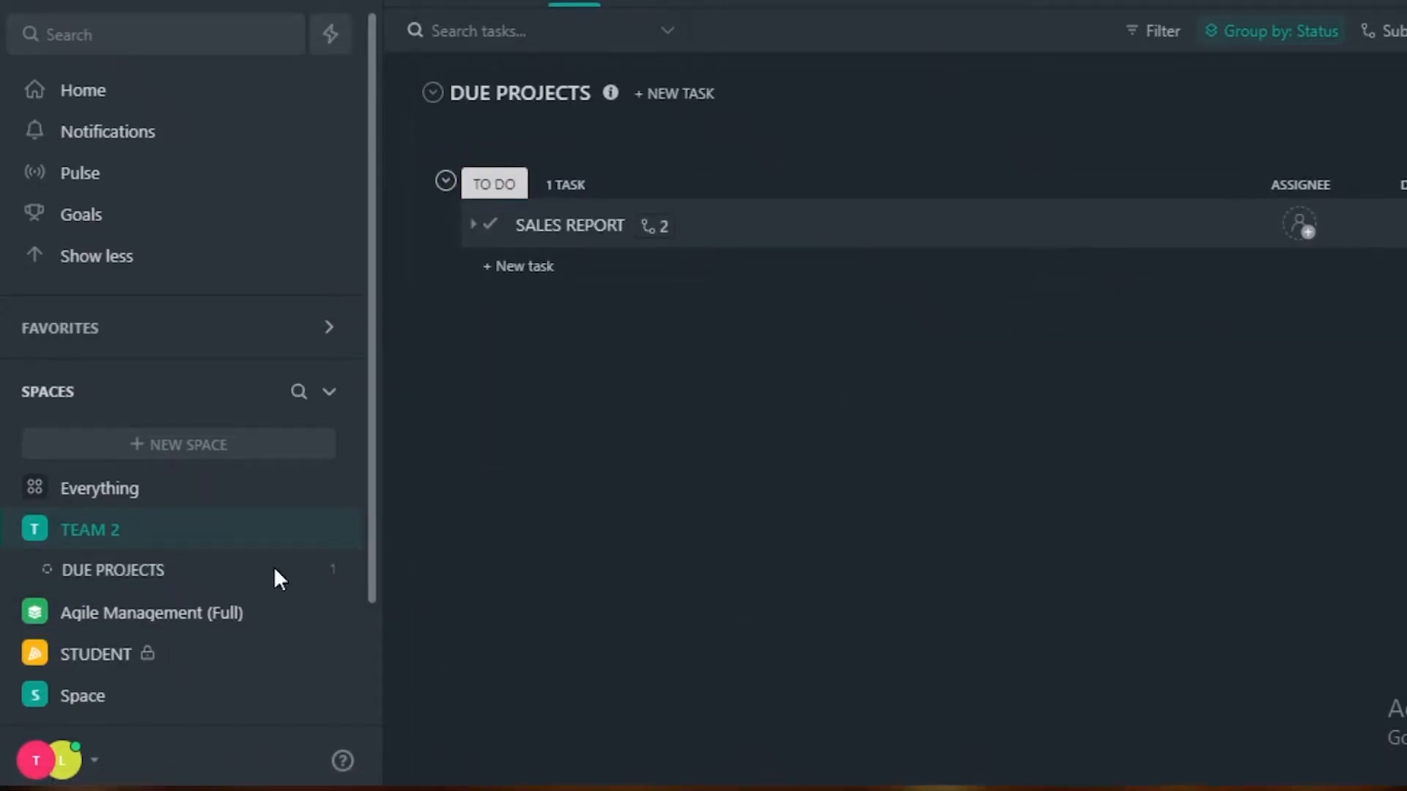
scroll(69, 535, down, 2)
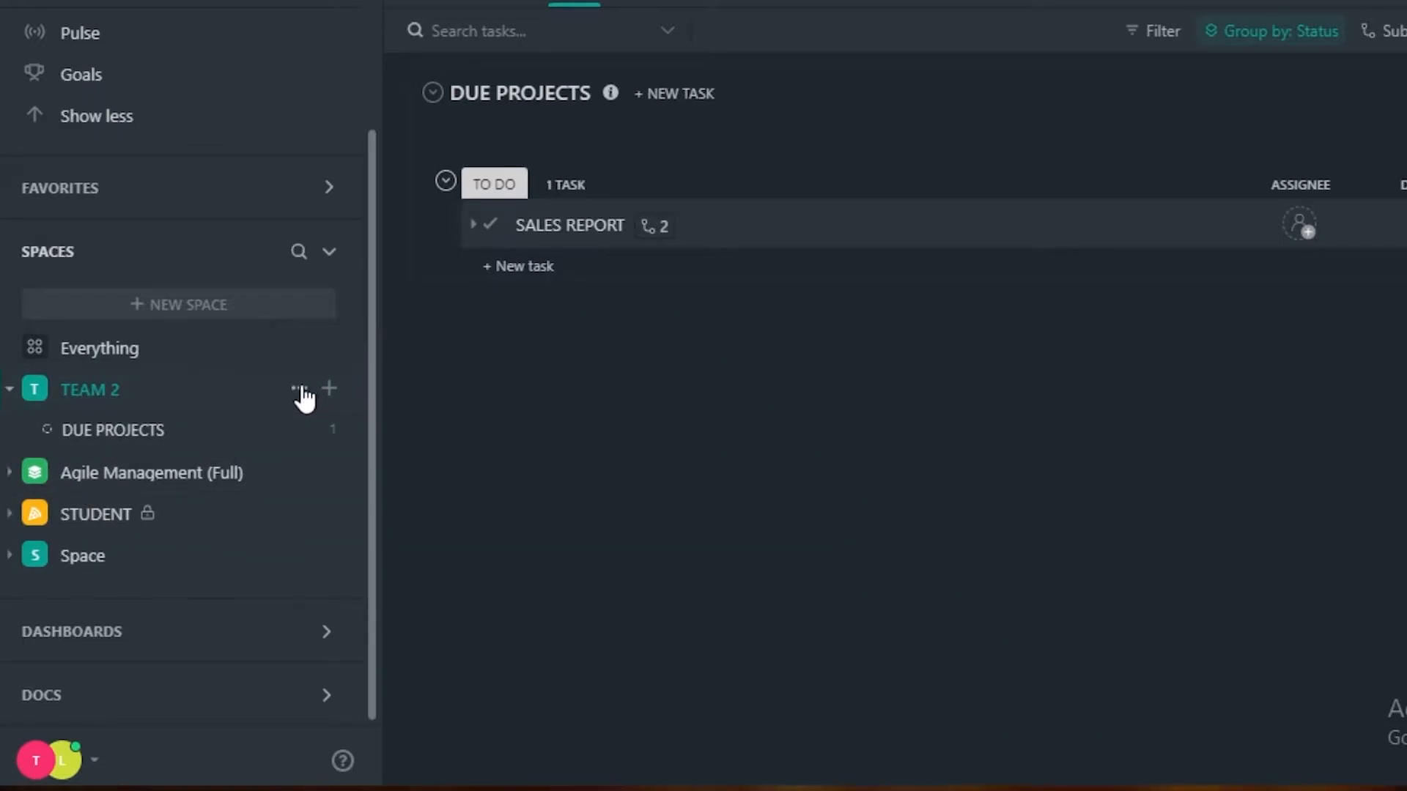
click(299, 389)
scroll(190, 212, up, 1)
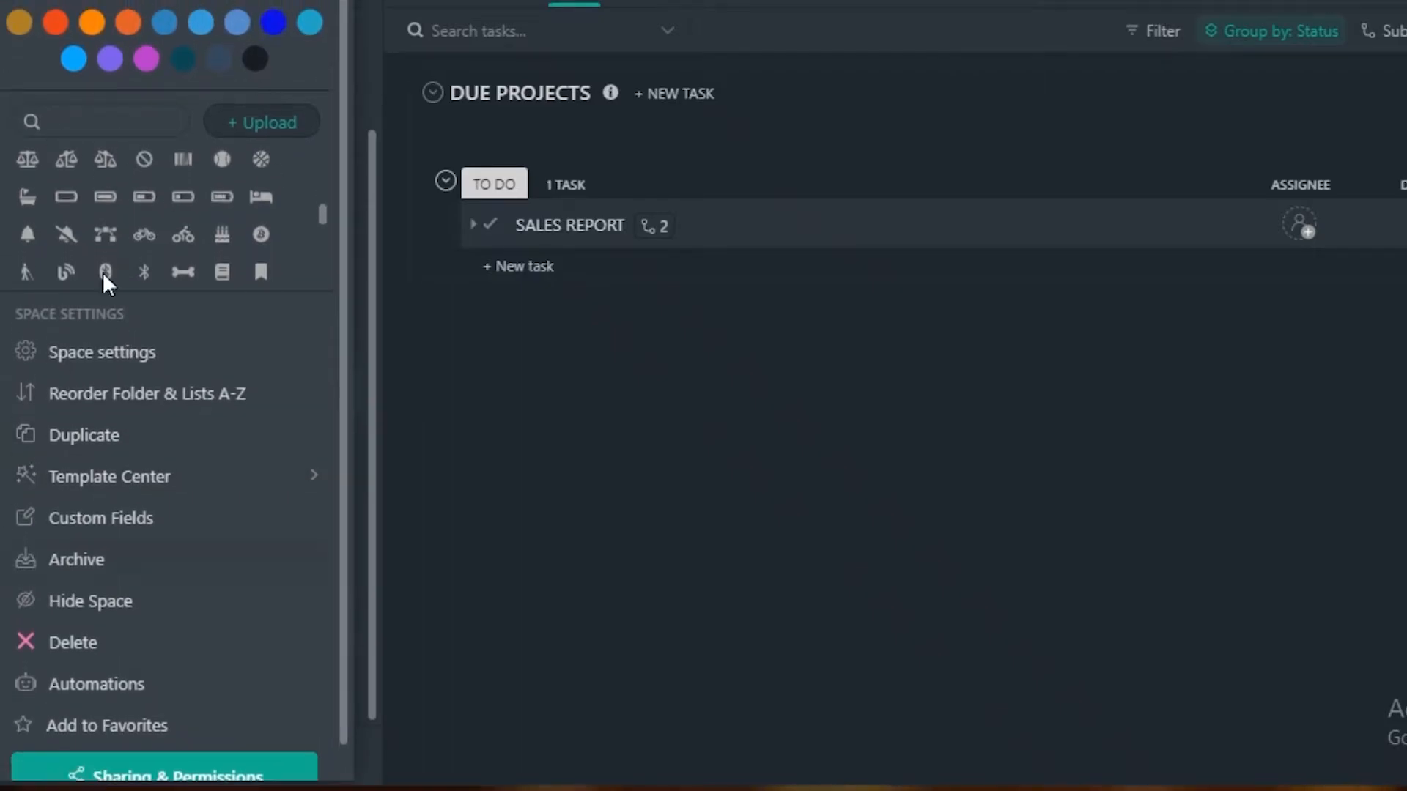
scroll(117, 586, down, 1)
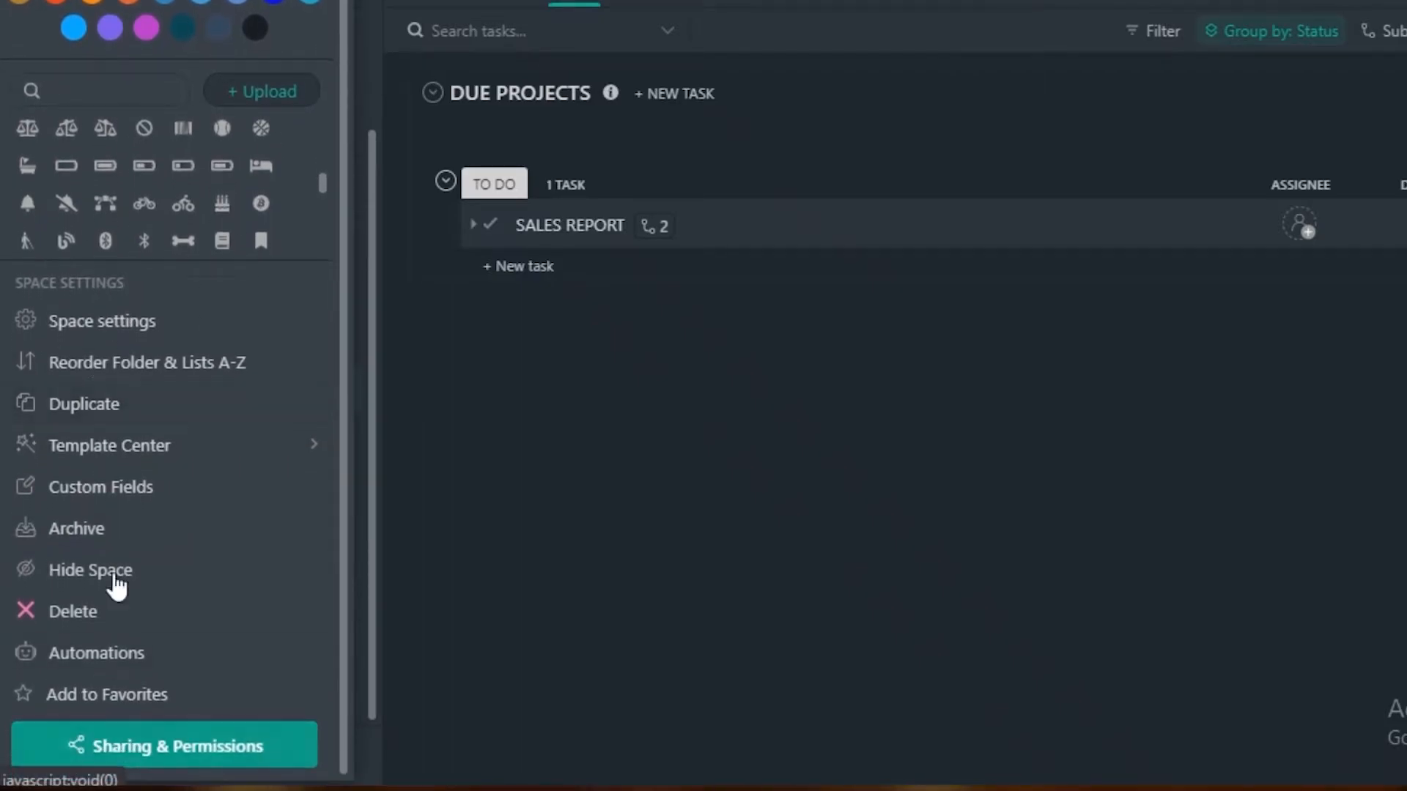
click(101, 322)
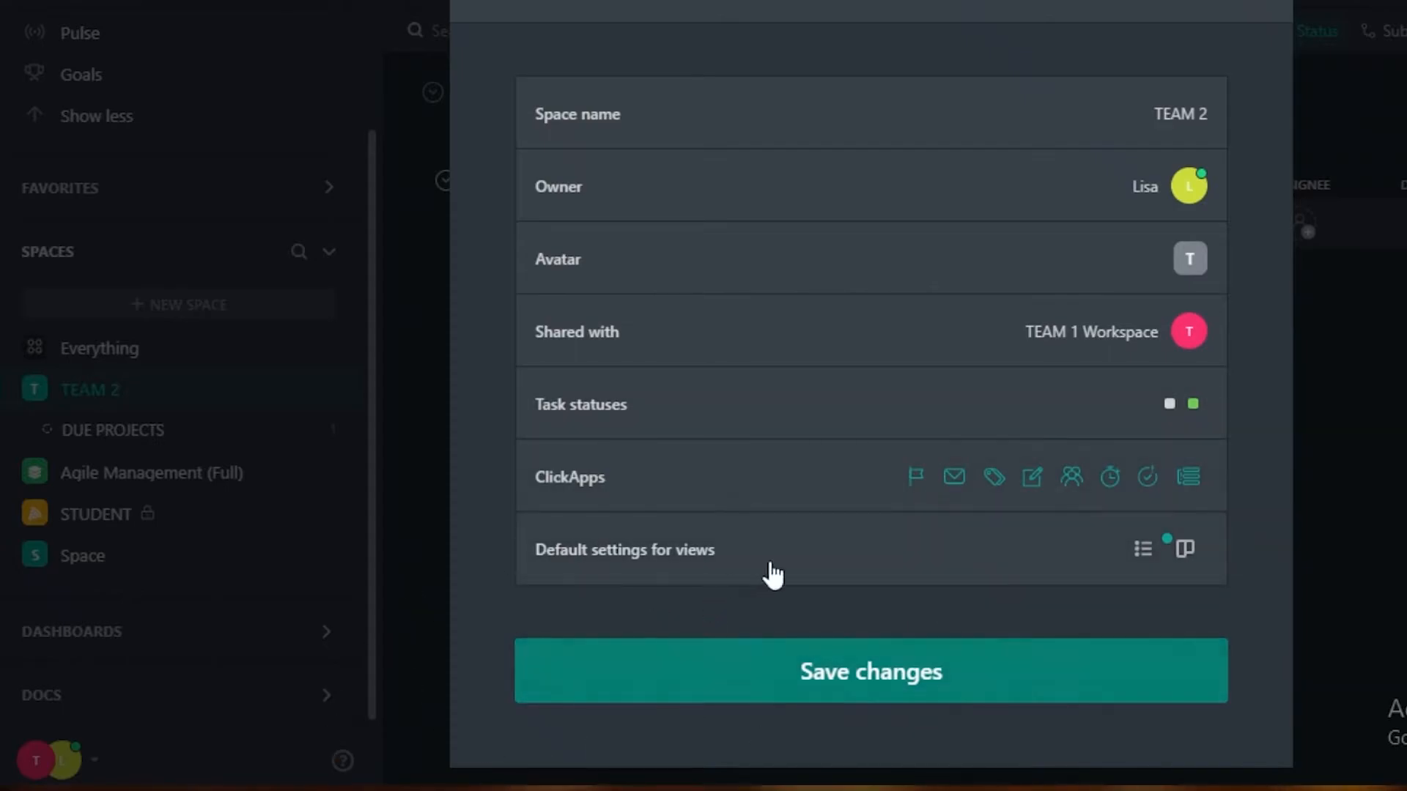
click(1262, 2)
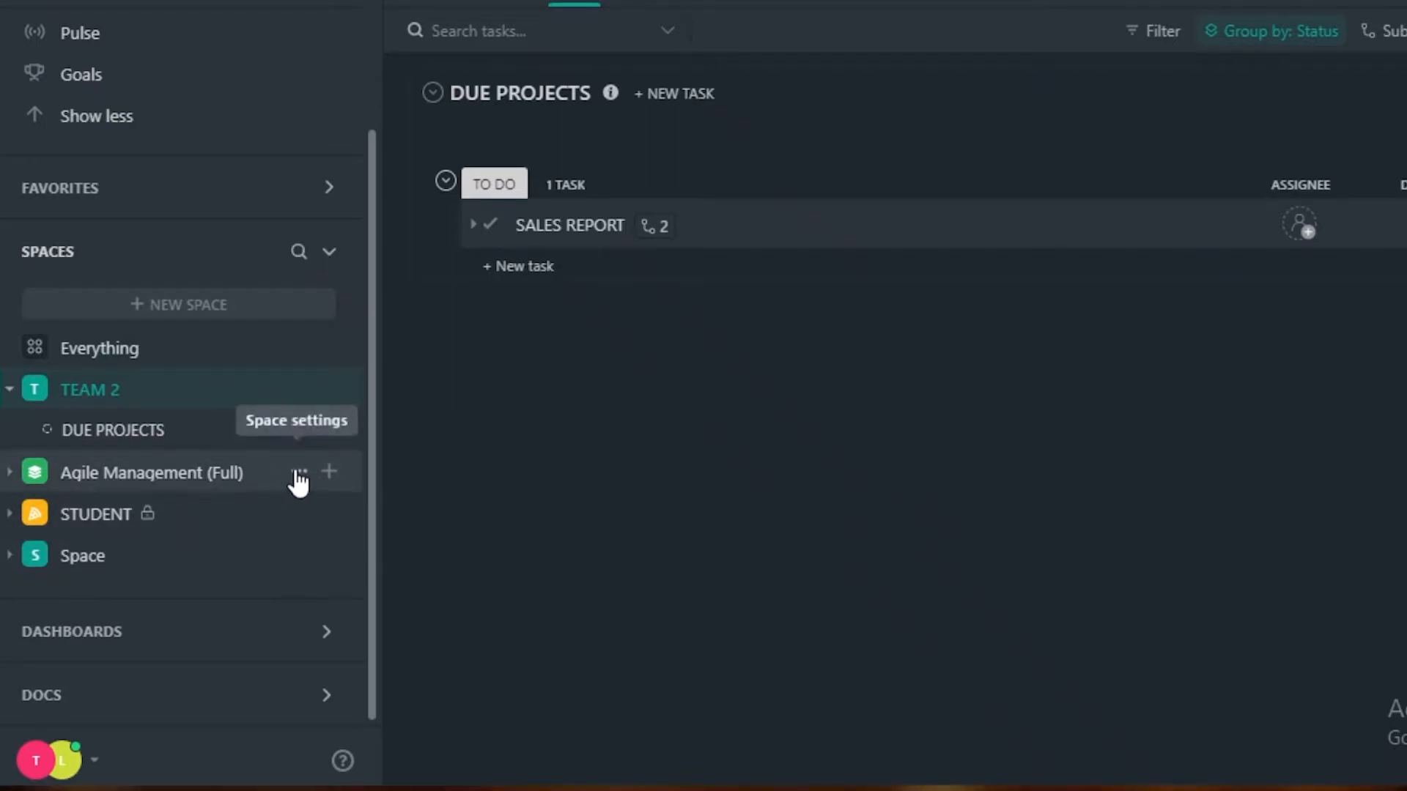
Look at the options and task lists of the Agile Management (Full) space and return to the STUDENT space.
click(299, 482)
click(487, 607)
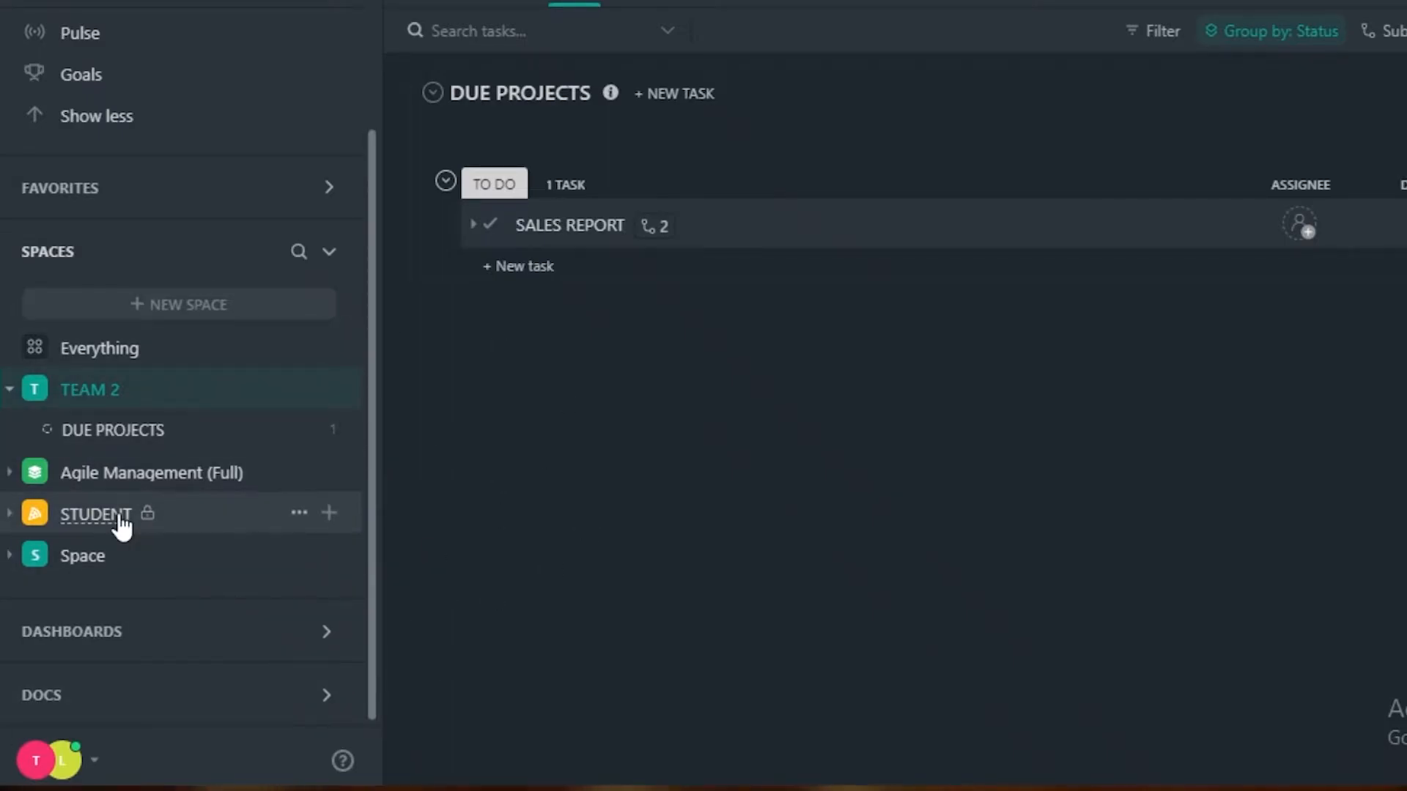
click(114, 475)
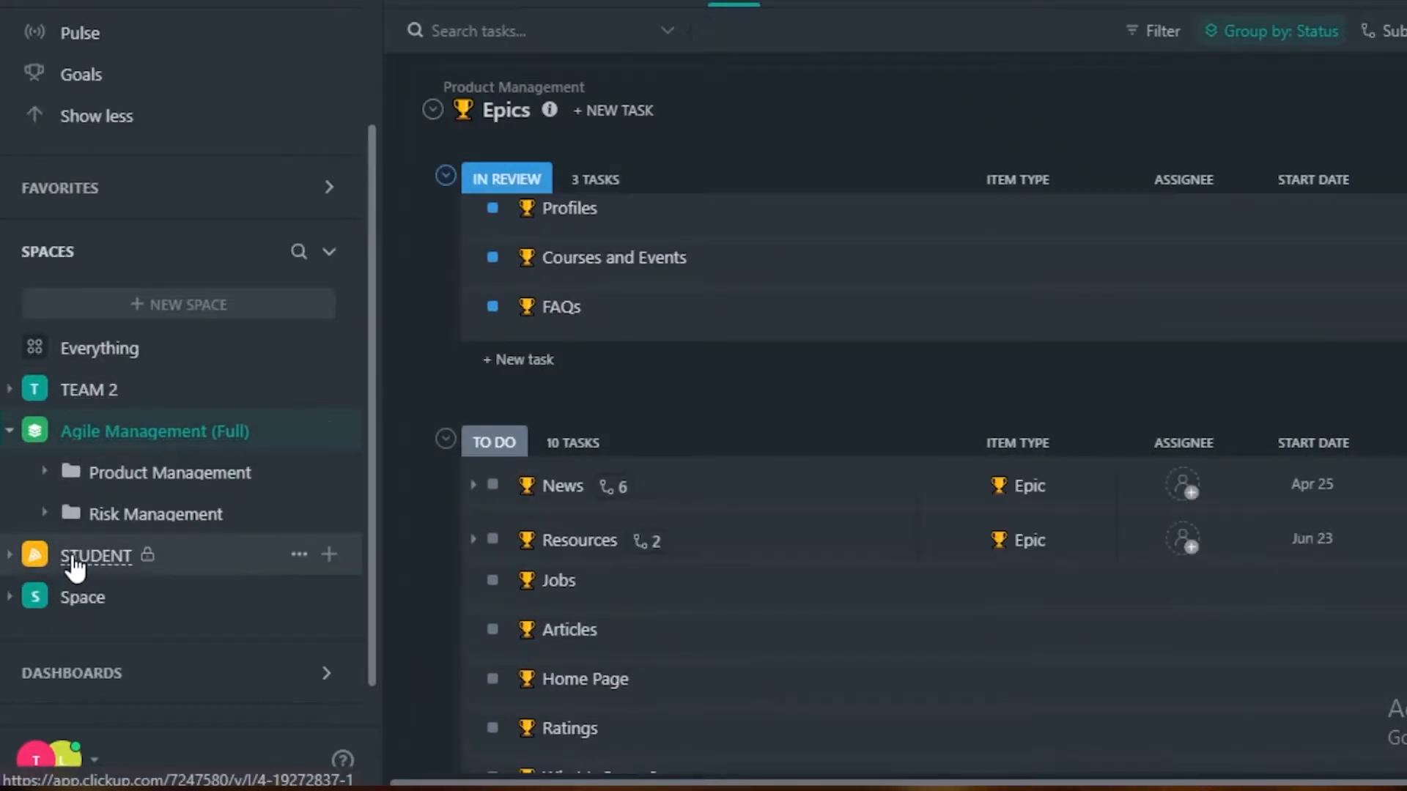
click(96, 556)
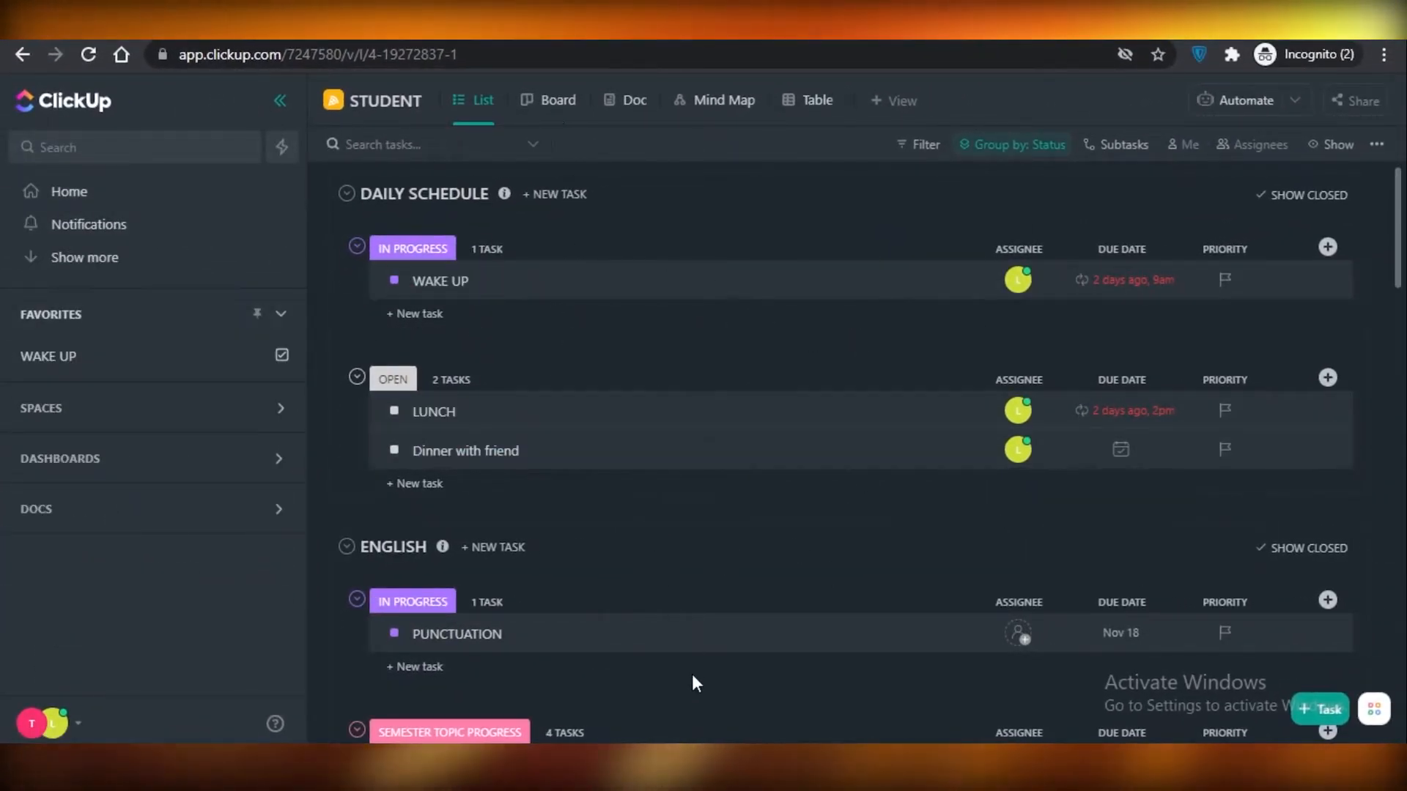
Add the ESSAYS task to the favorites and pin the favorites as a bar above the workspace.
scroll(433, 408, down, 5)
scroll(421, 463, down, 1)
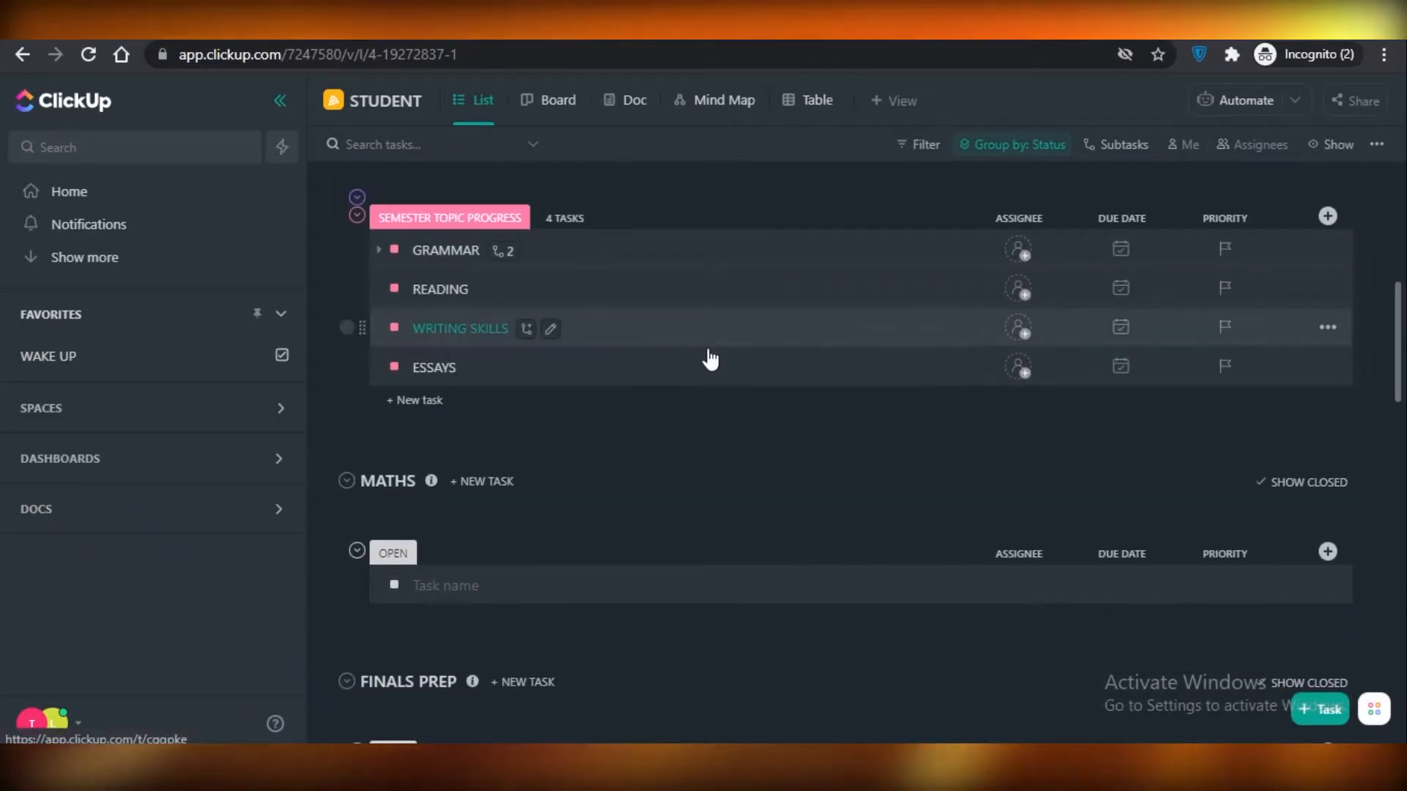
click(1328, 367)
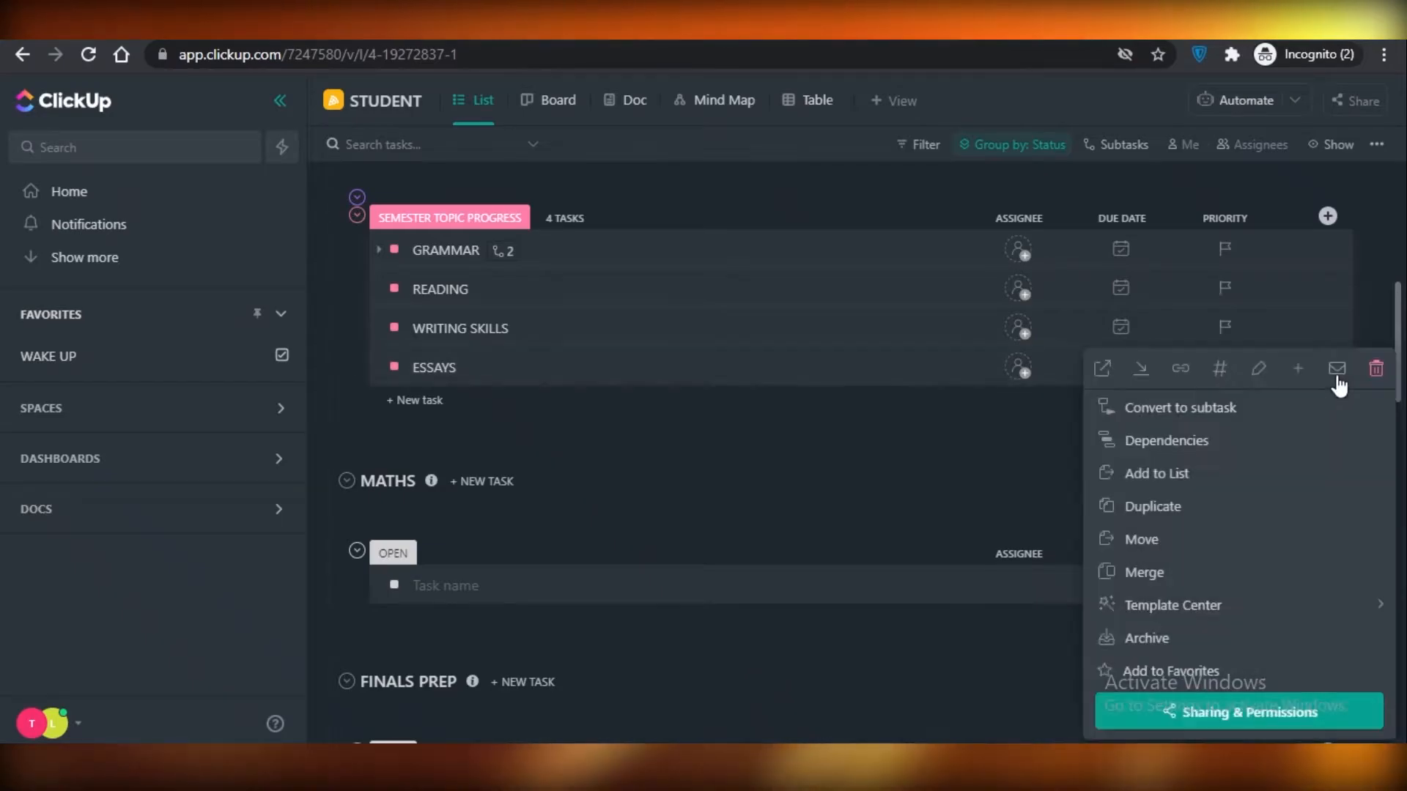
click(1133, 673)
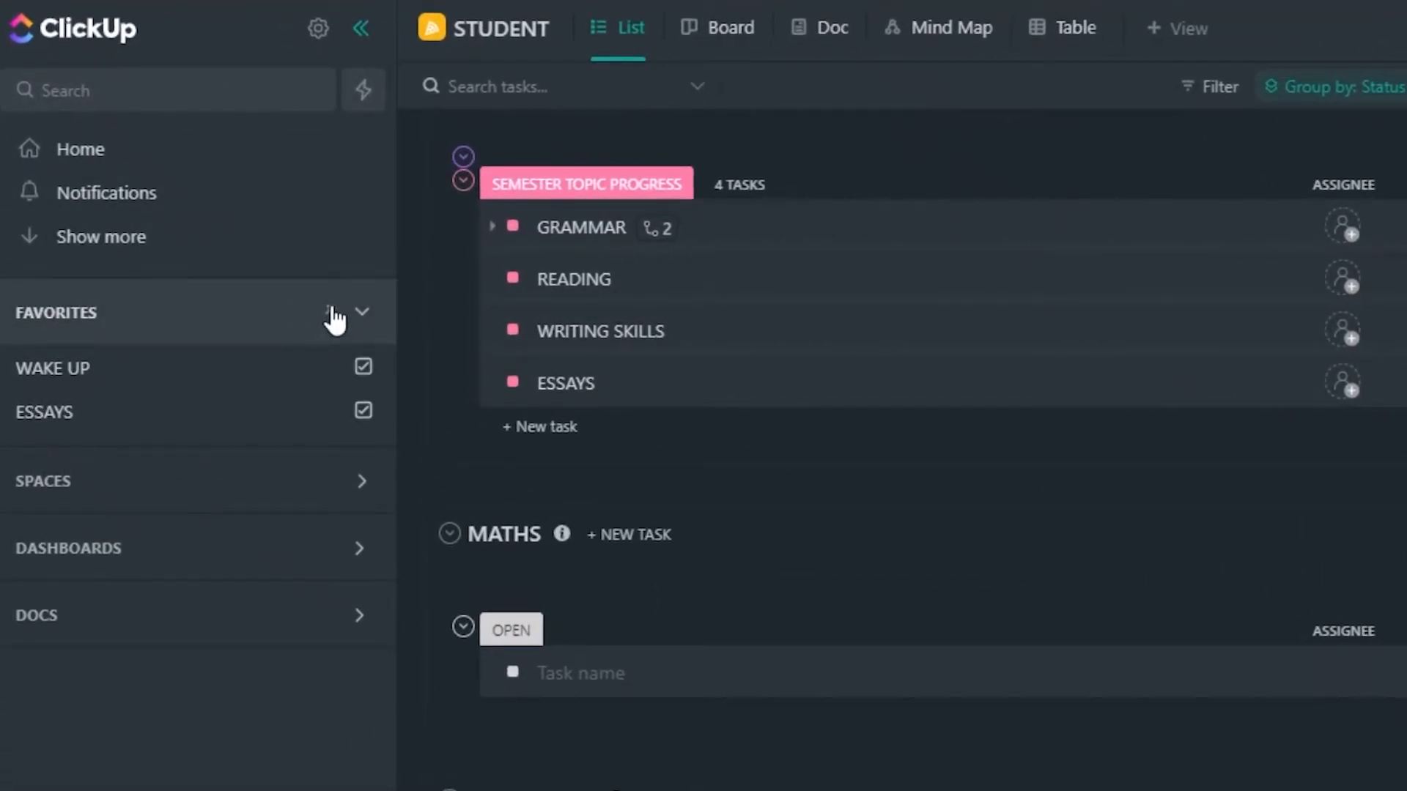
click(330, 314)
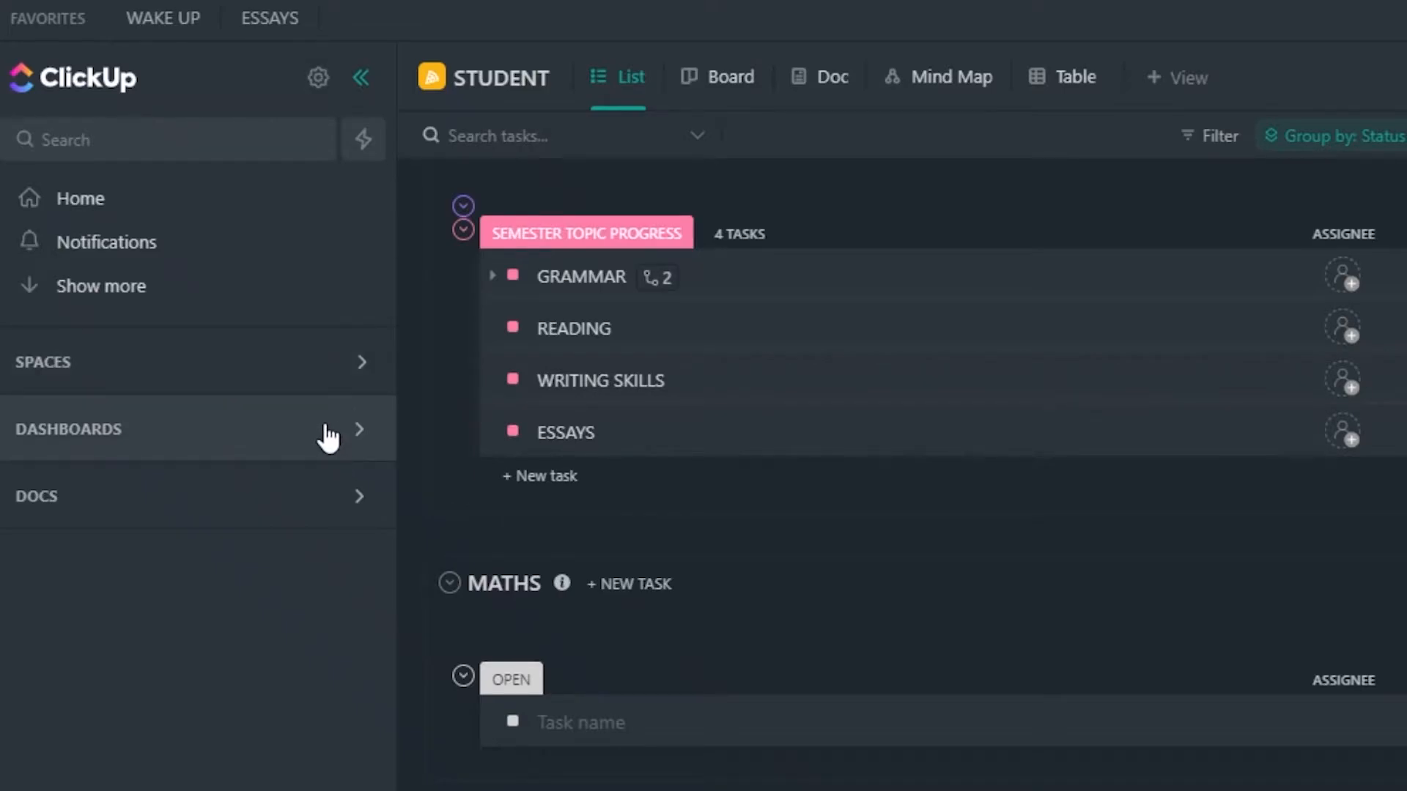
Expand the list of spaces and add the Agile Management (Full) space to the favorites.
click(360, 366)
scroll(135, 534, down, 3)
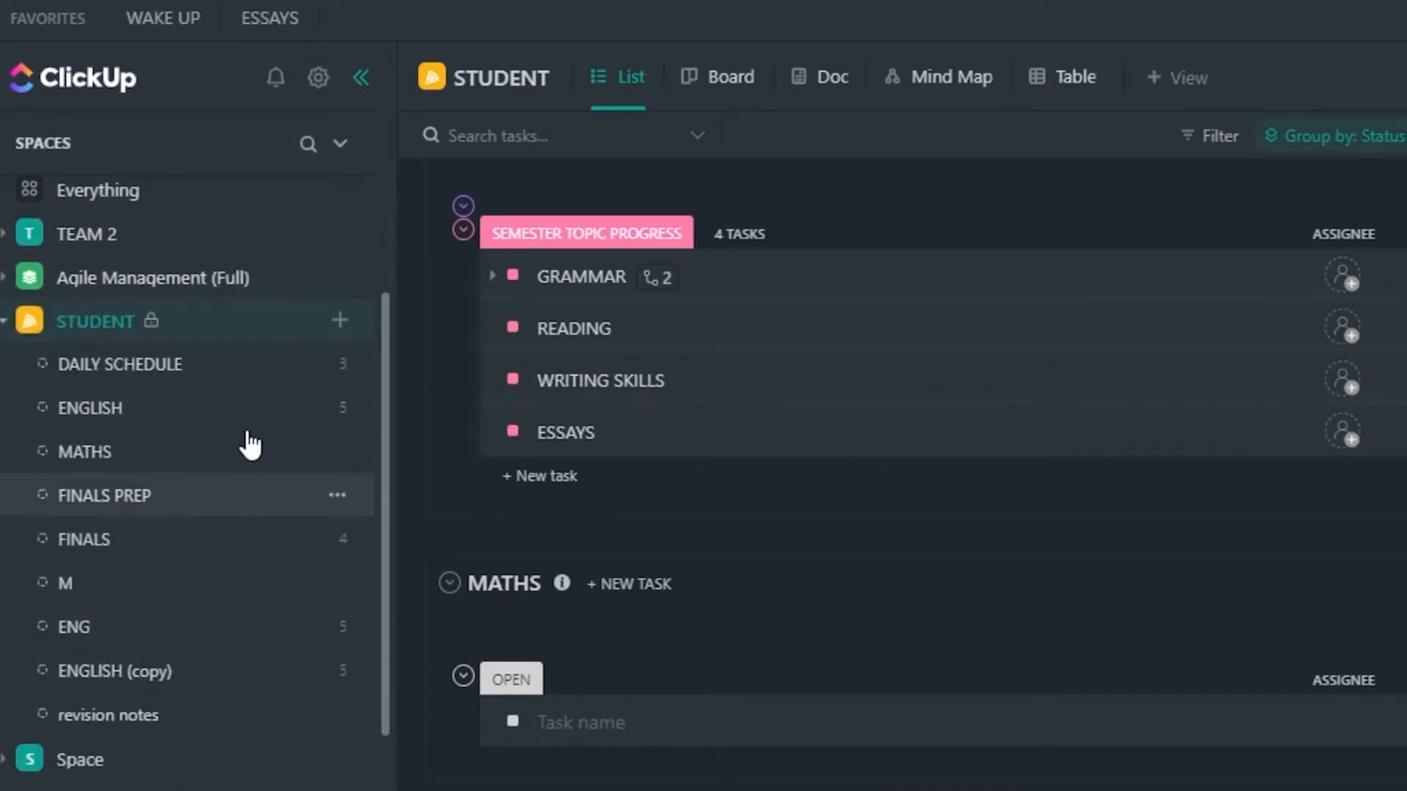
scroll(273, 283, up, 2)
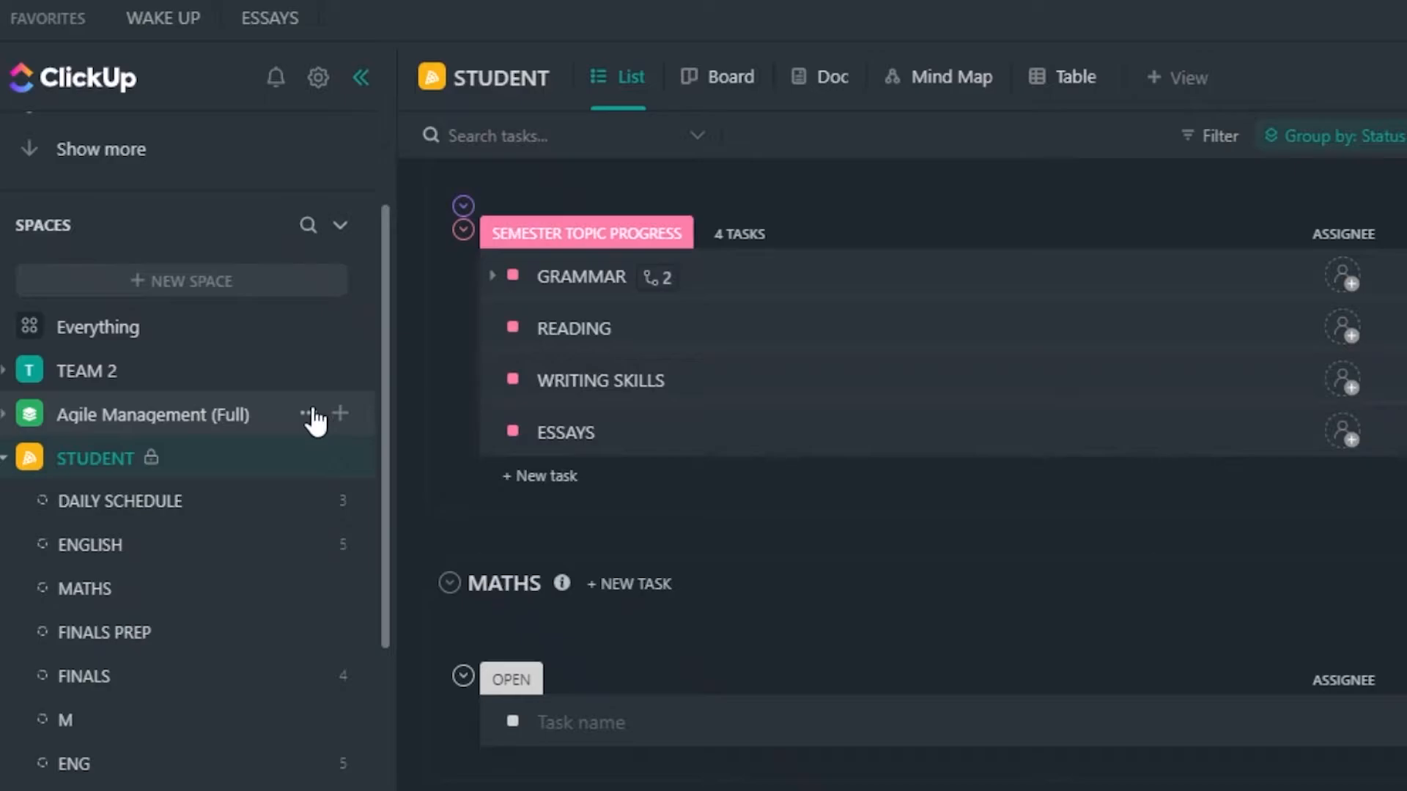
click(308, 415)
click(824, 262)
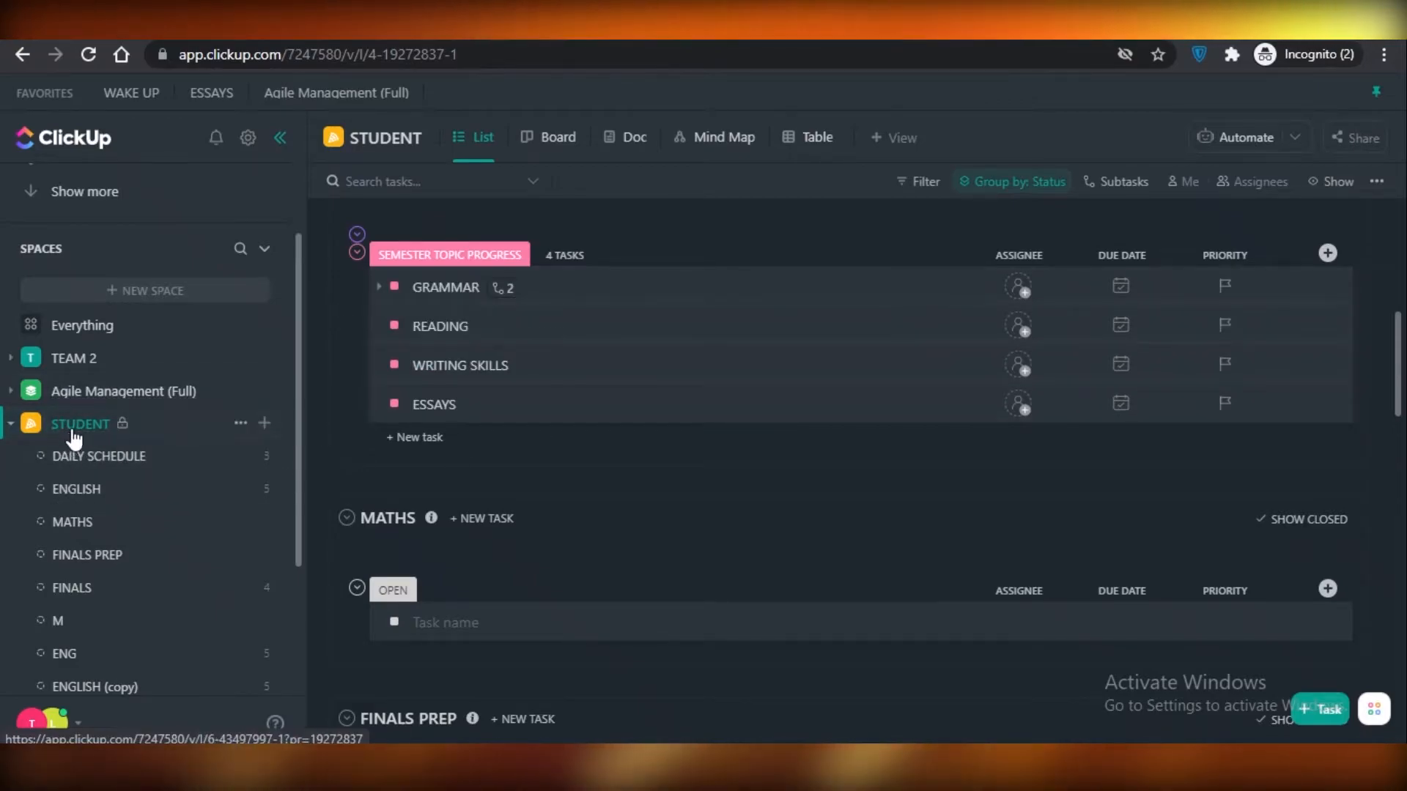
Review the Preferences section of the personal settings, including Markdown and Hotkeys, and return to the STUDENT space.
click(57, 724)
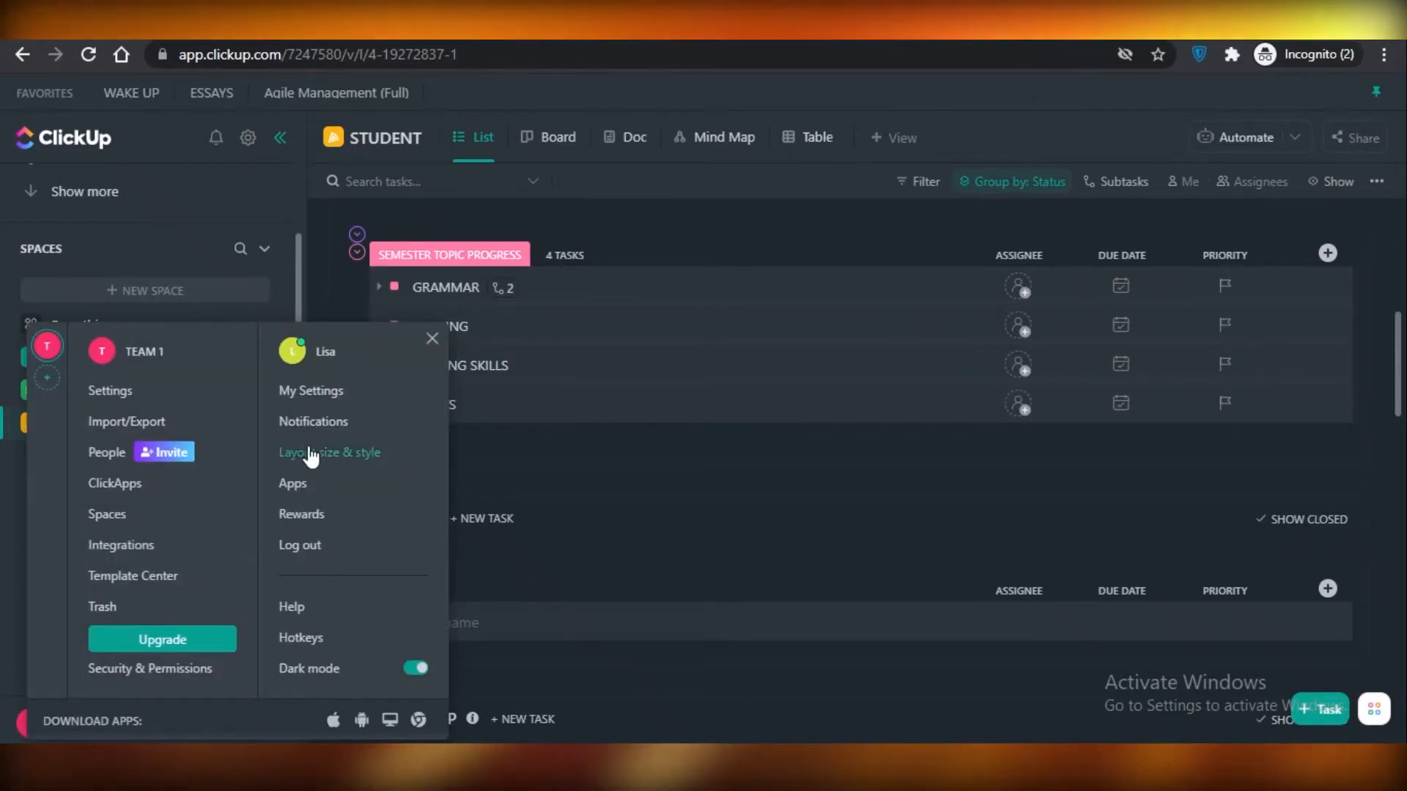
click(306, 396)
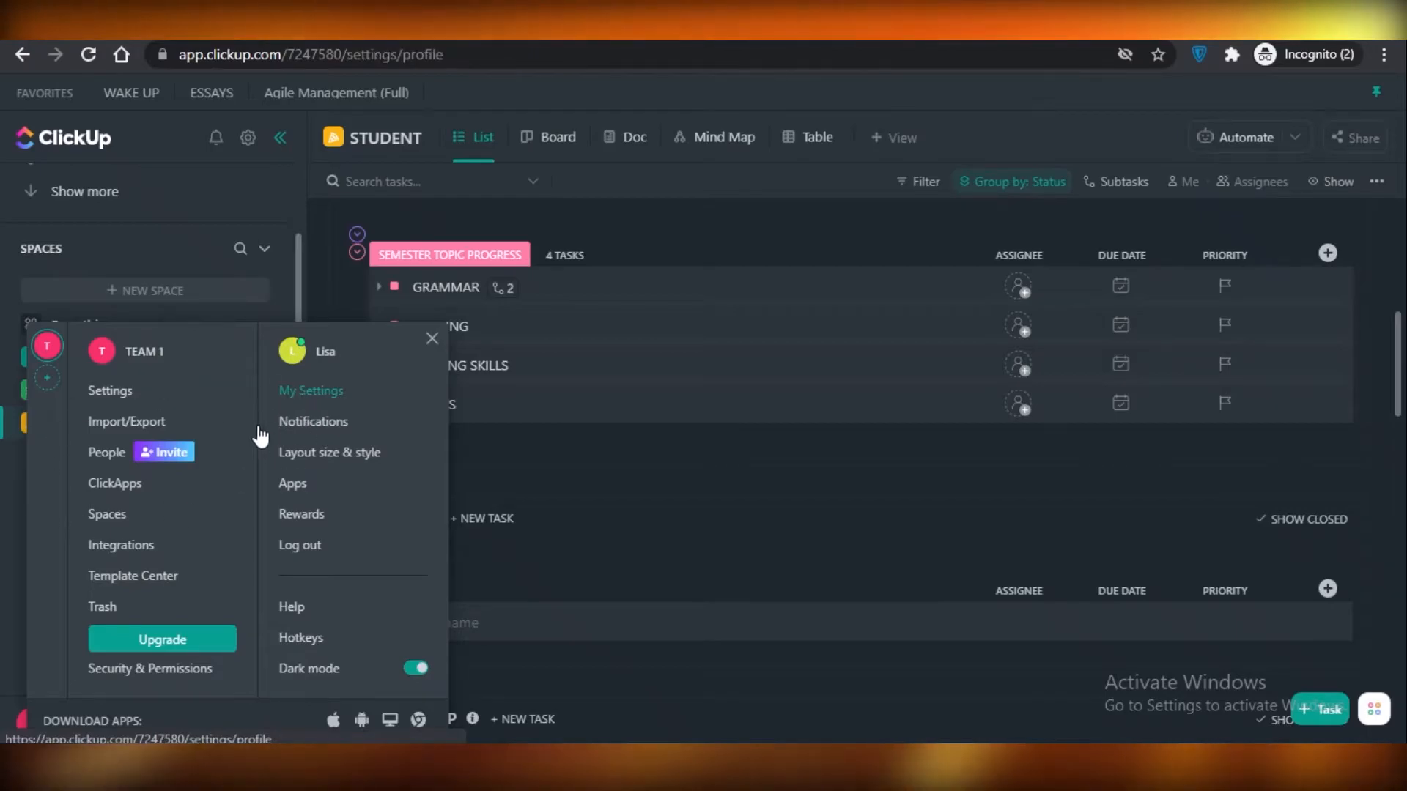
scroll(404, 455, down, 15)
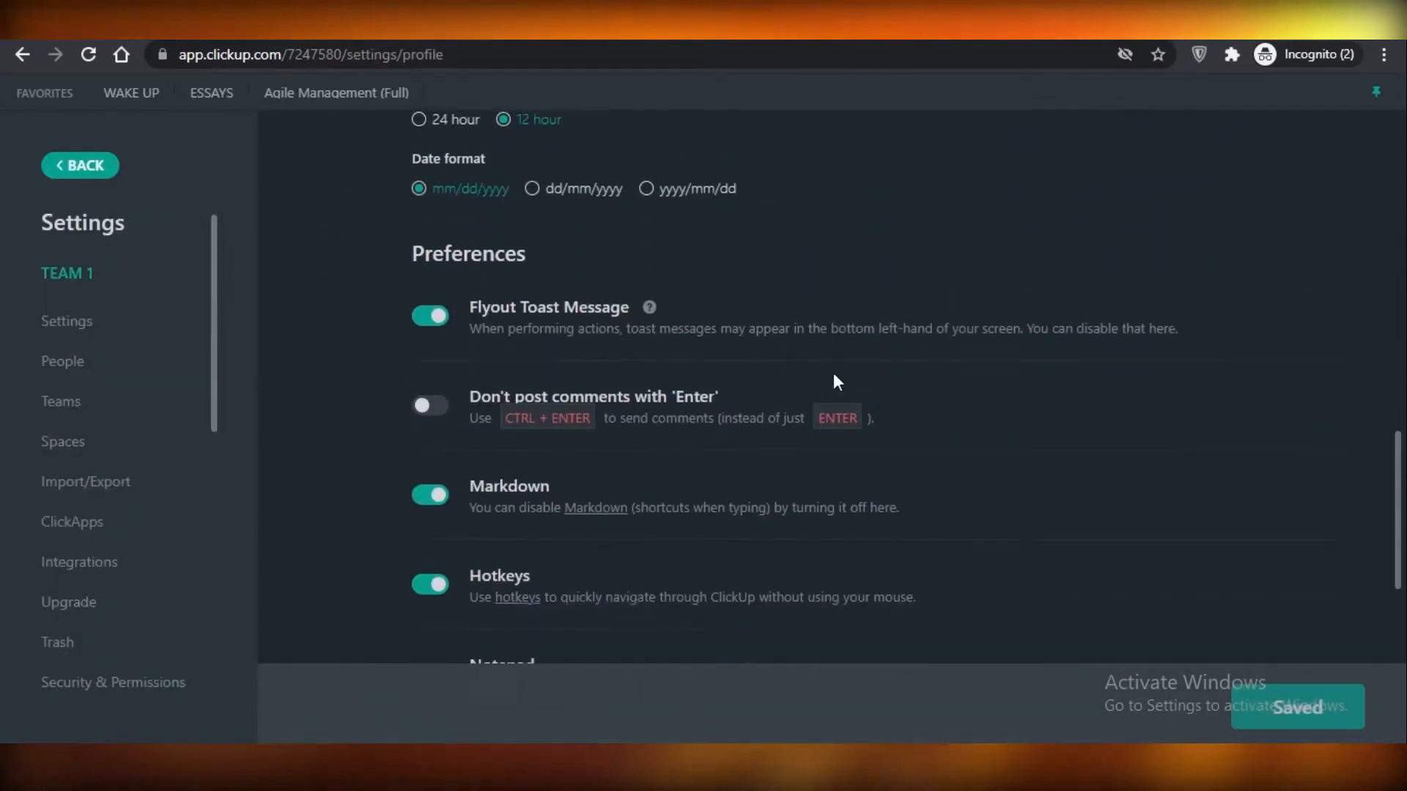
scroll(834, 382, down, 1)
scroll(832, 383, up, 1)
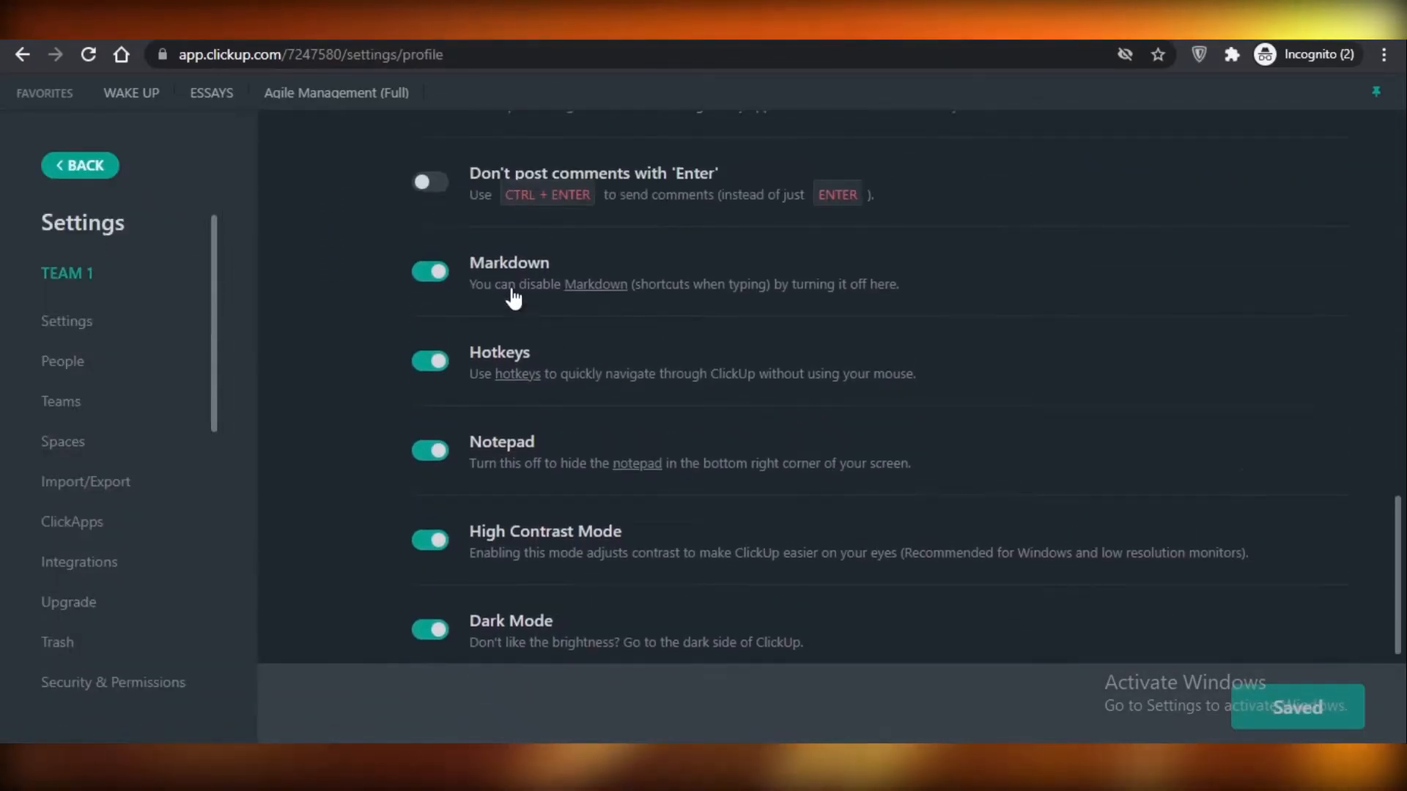
scroll(465, 276, up, 1)
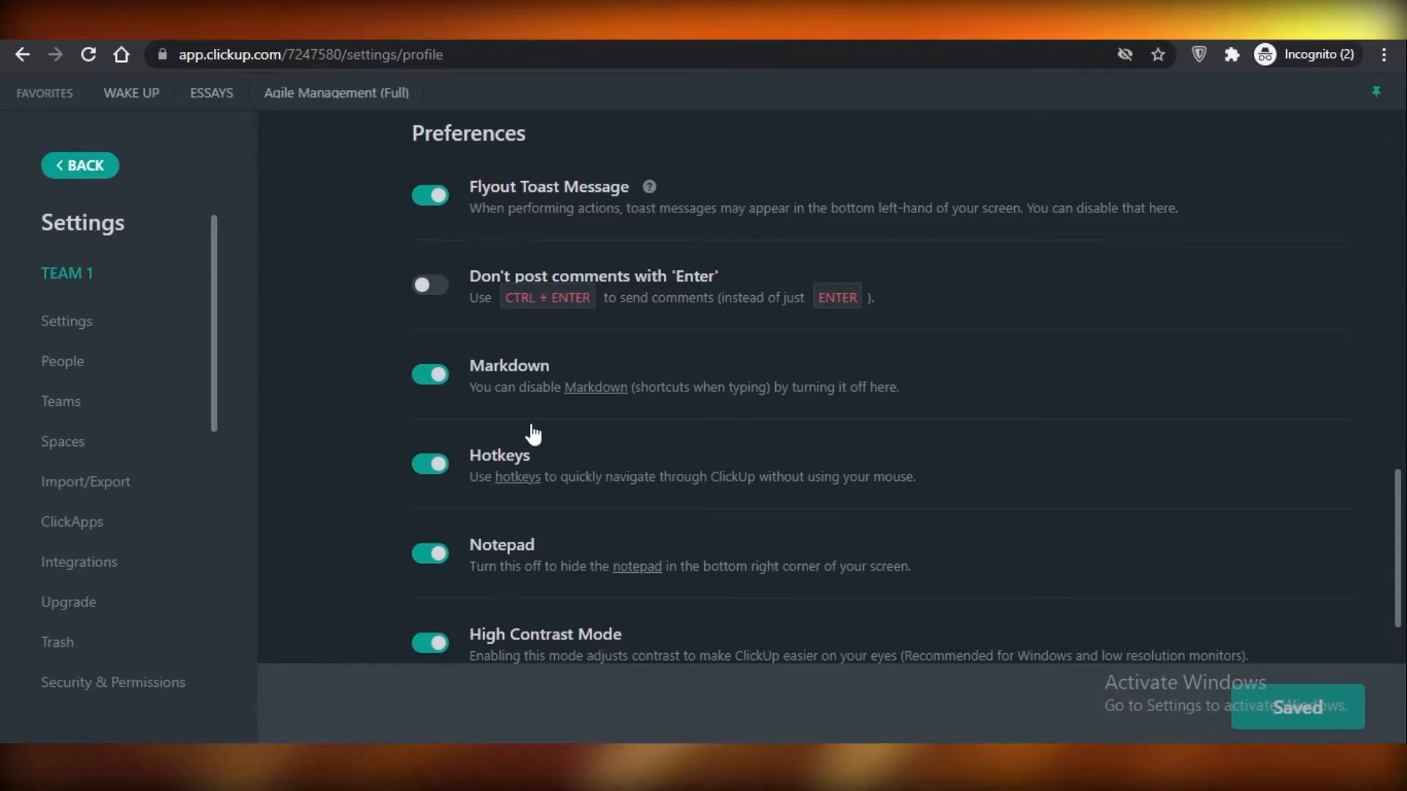
click(74, 165)
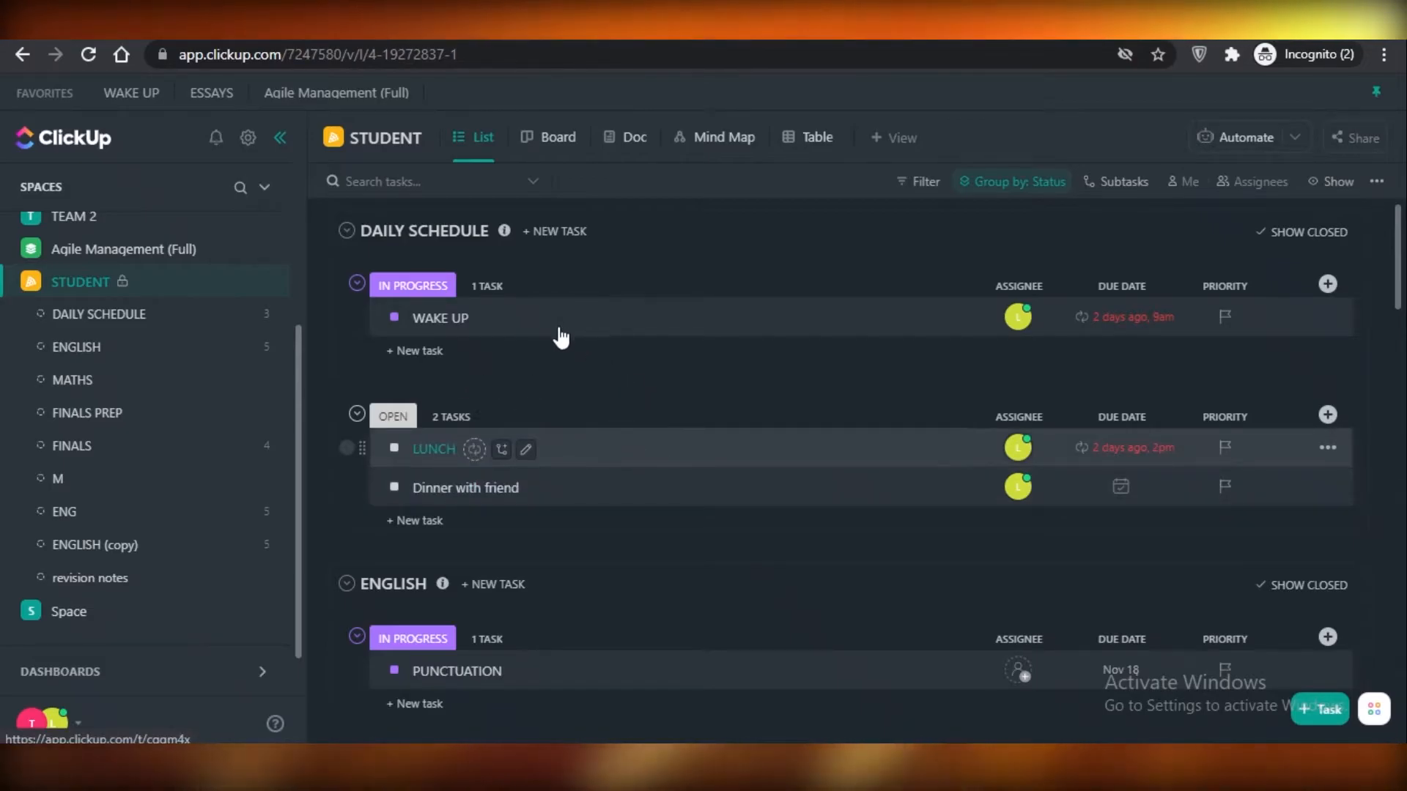
Try the hotkey for a new task in the DAILY SCHEDULE list, close the form without creating it, and open Notifications.
text(tn)
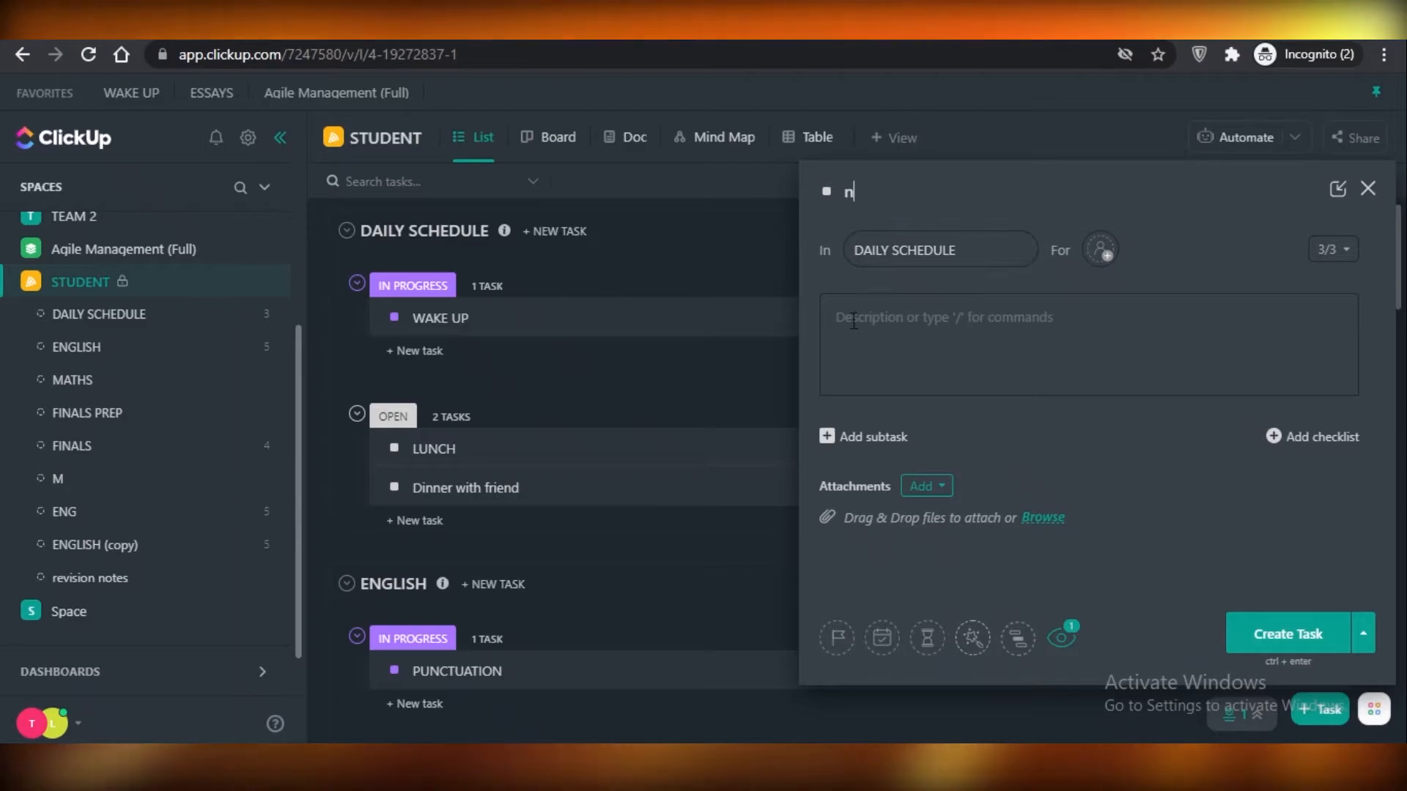
click(1368, 189)
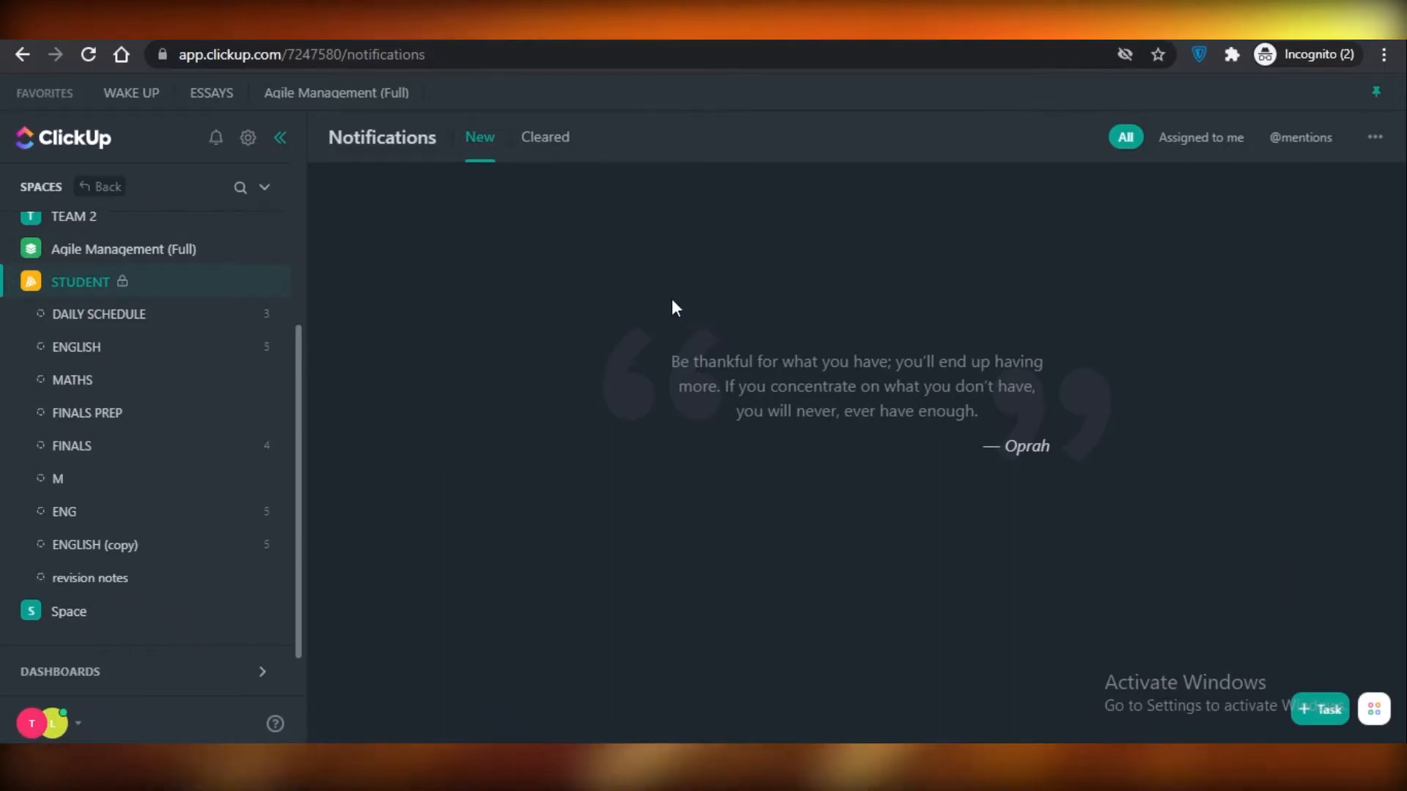
Read the Hotkeys and Keyboard Shortcuts help article linked from the personal settings, and return to the STUDENT space.
click(50, 725)
click(297, 394)
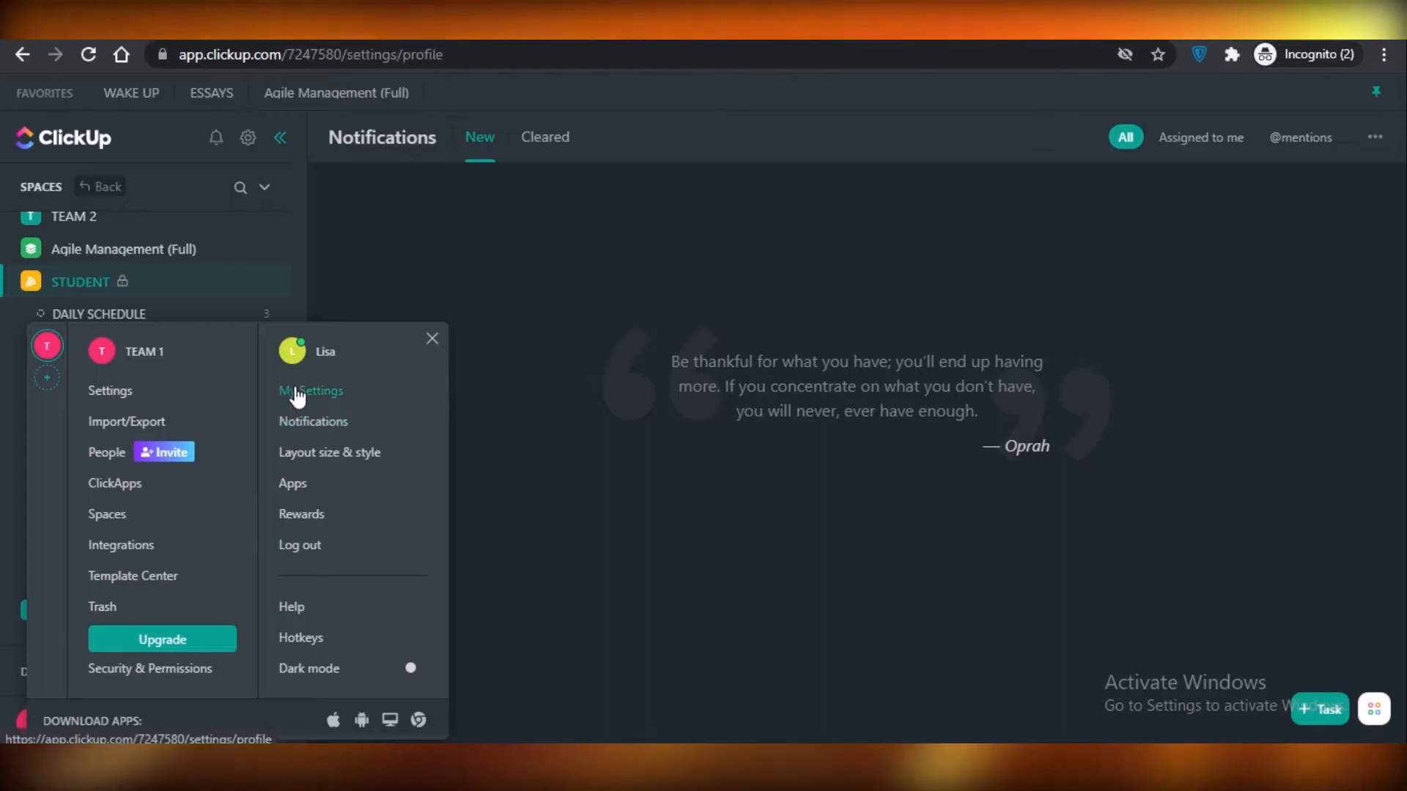
scroll(320, 476, down, 15)
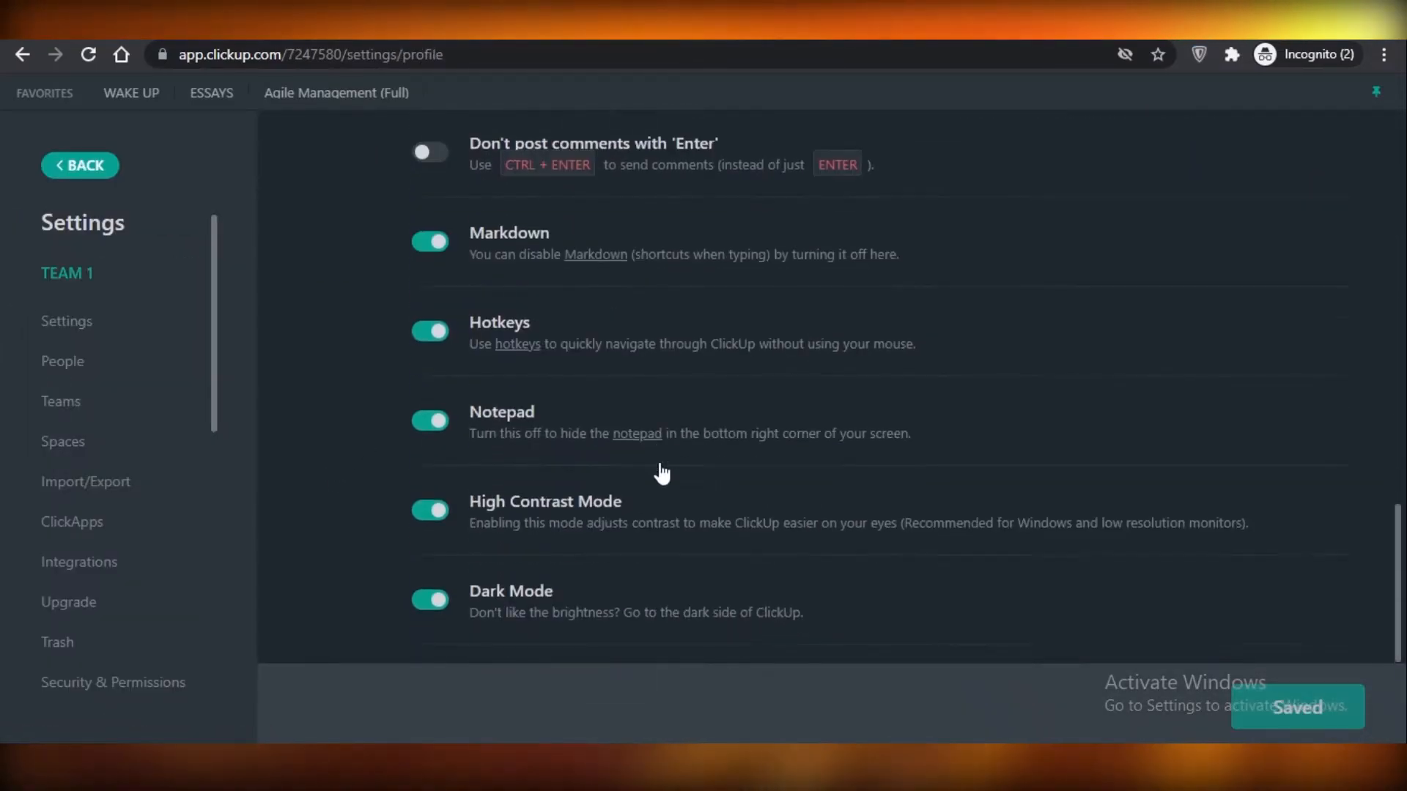
scroll(662, 474, down, 1)
scroll(570, 277, up, 1)
click(507, 379)
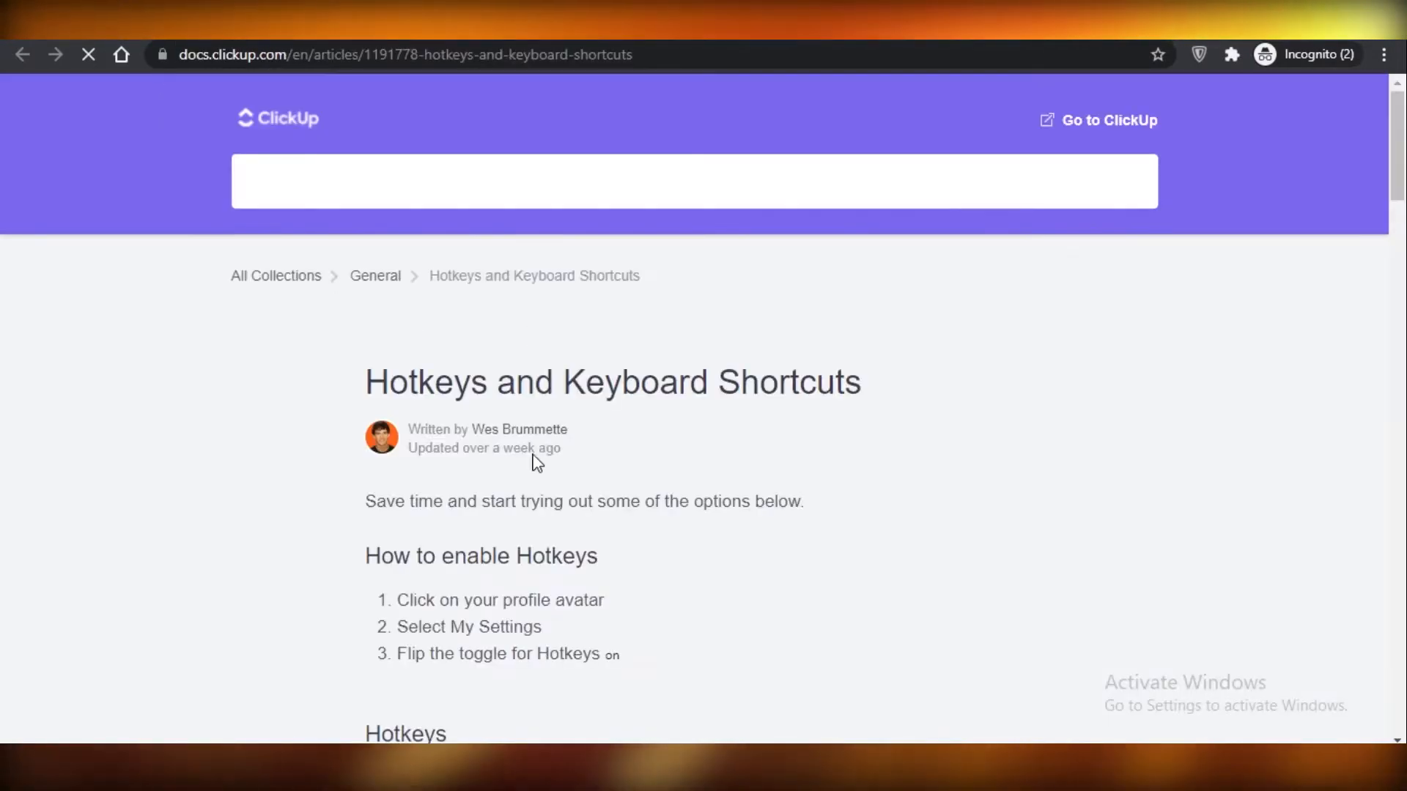
scroll(244, 311, down, 10)
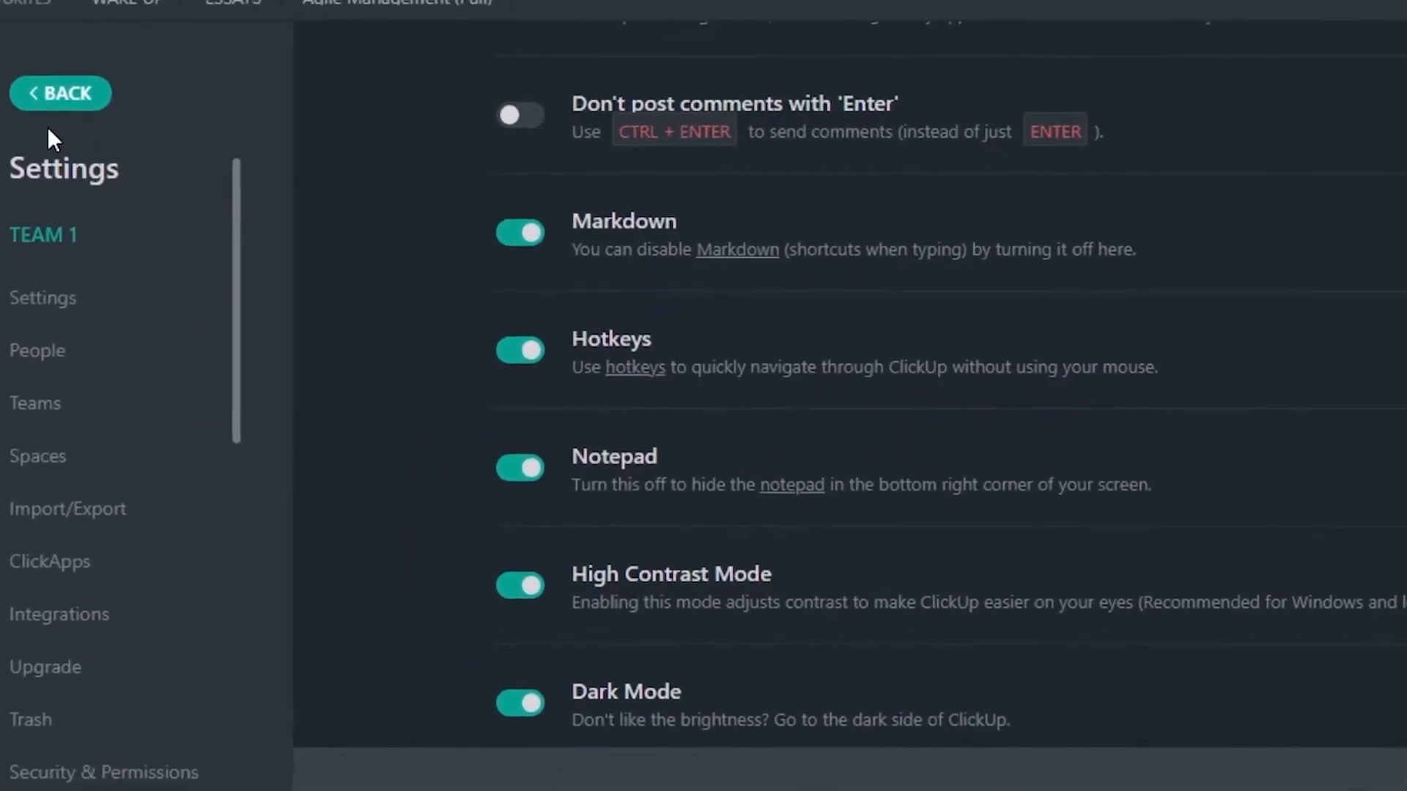
click(57, 100)
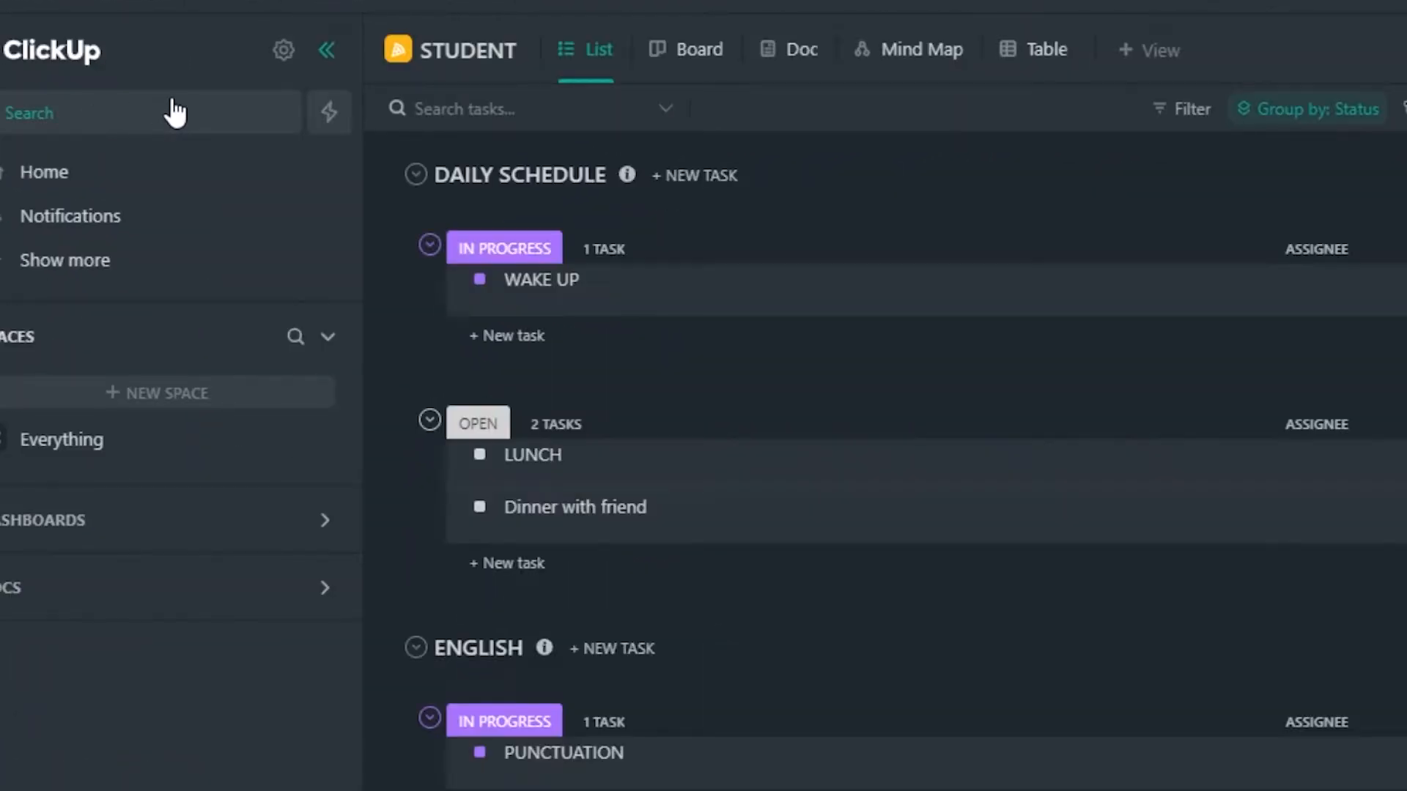
Go to the Home page, bring up QuickSwitch to view its locations, and close it without choosing one.
scroll(173, 117, down, 3)
click(204, 154)
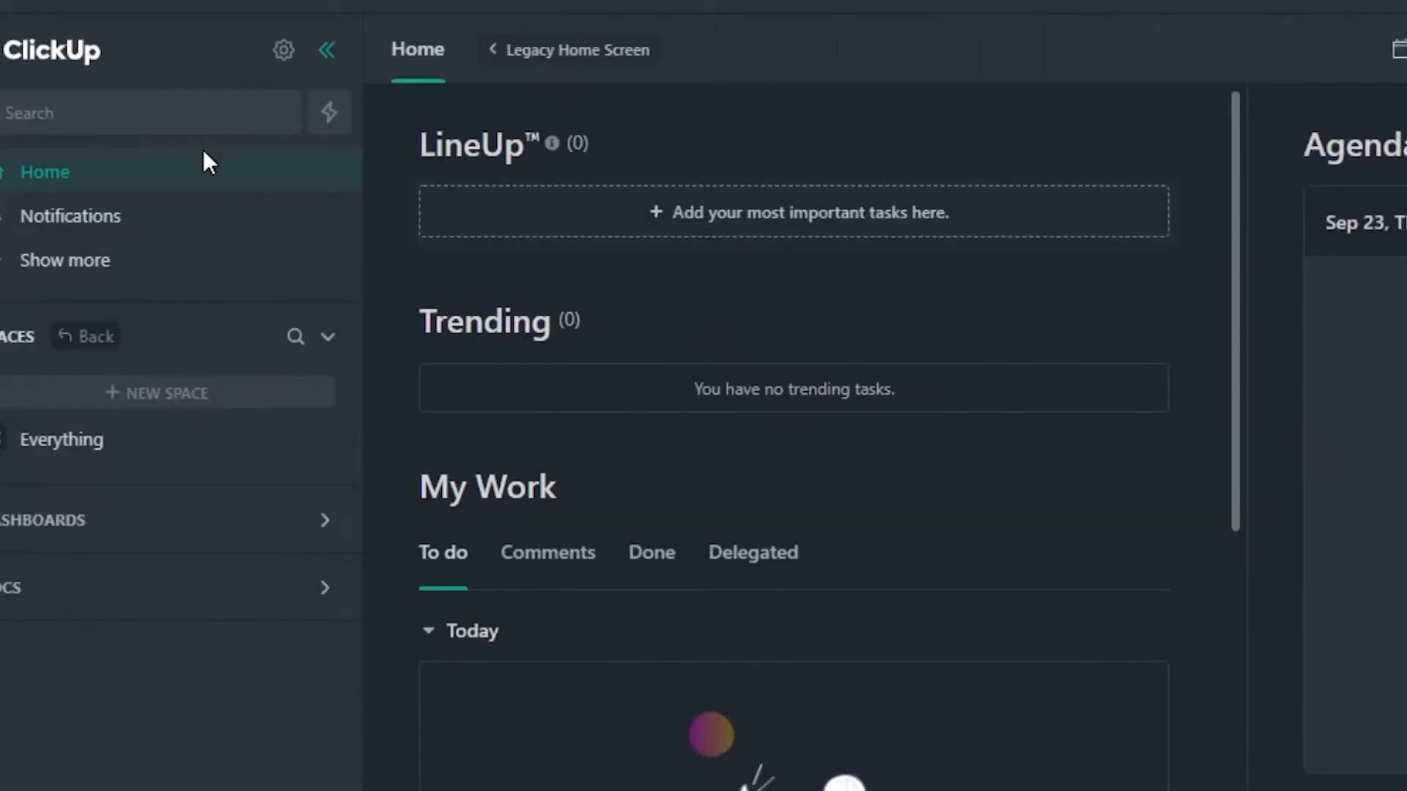
key(ctrl+k)
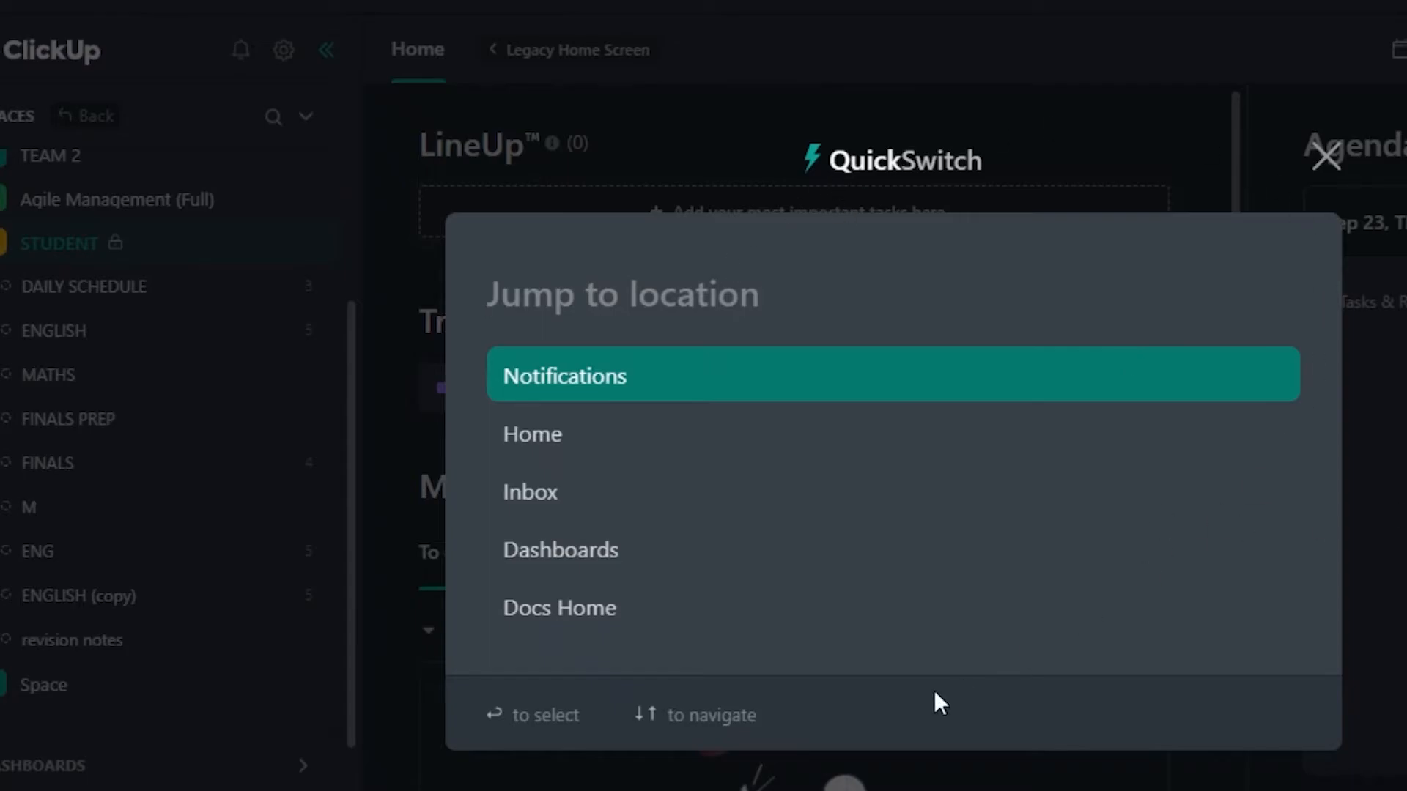
key(Escape)
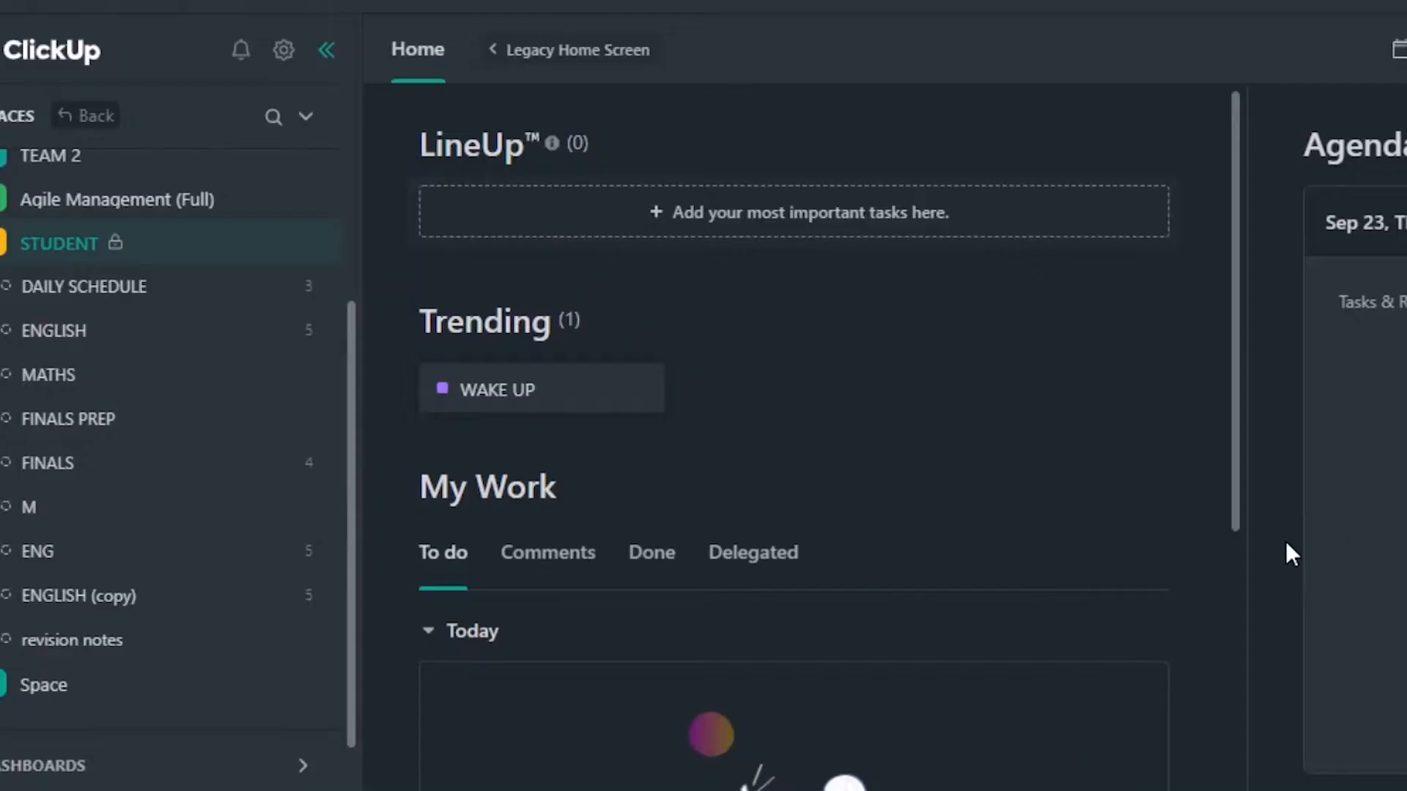
Open the Notepad to view its notes and close it without creating a new one.
key(p)
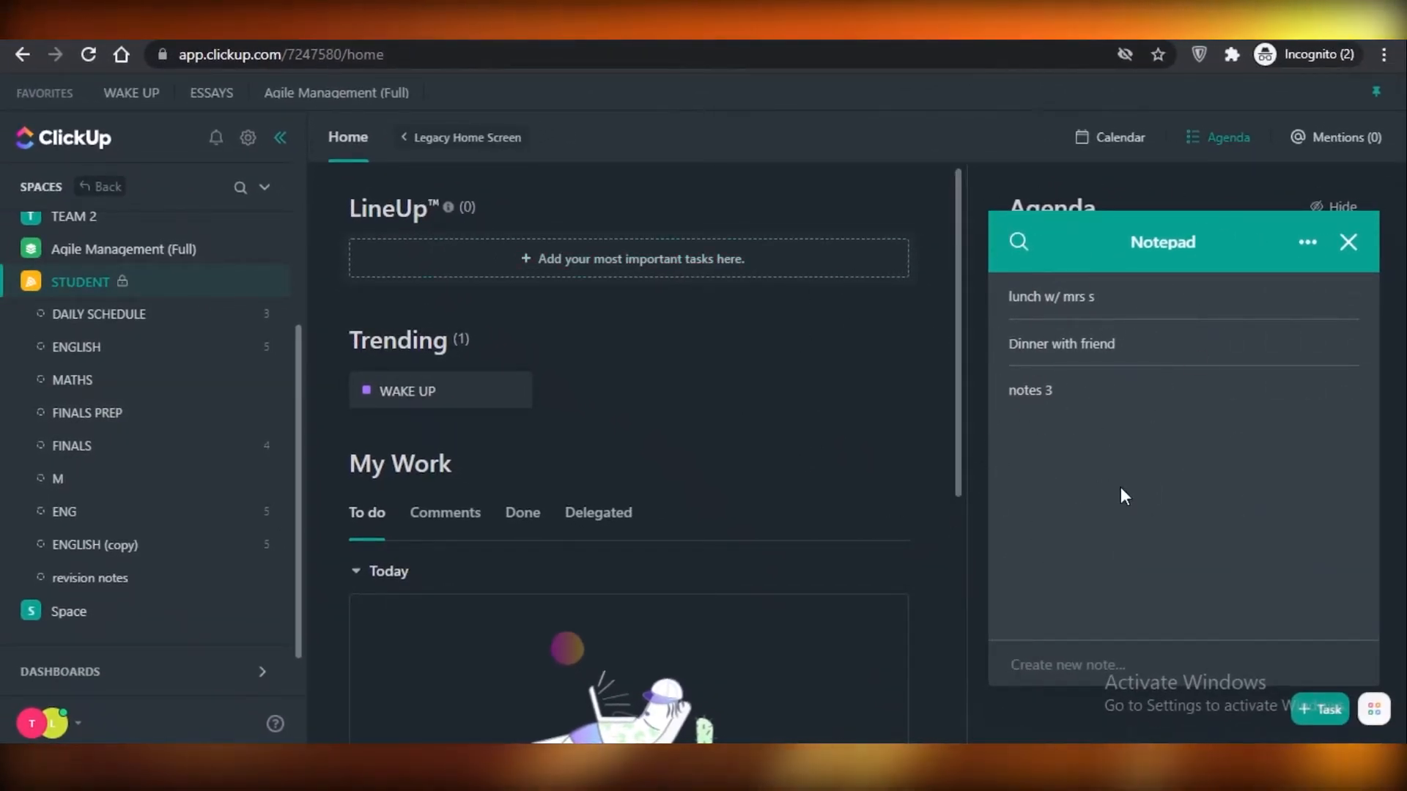
text(p)
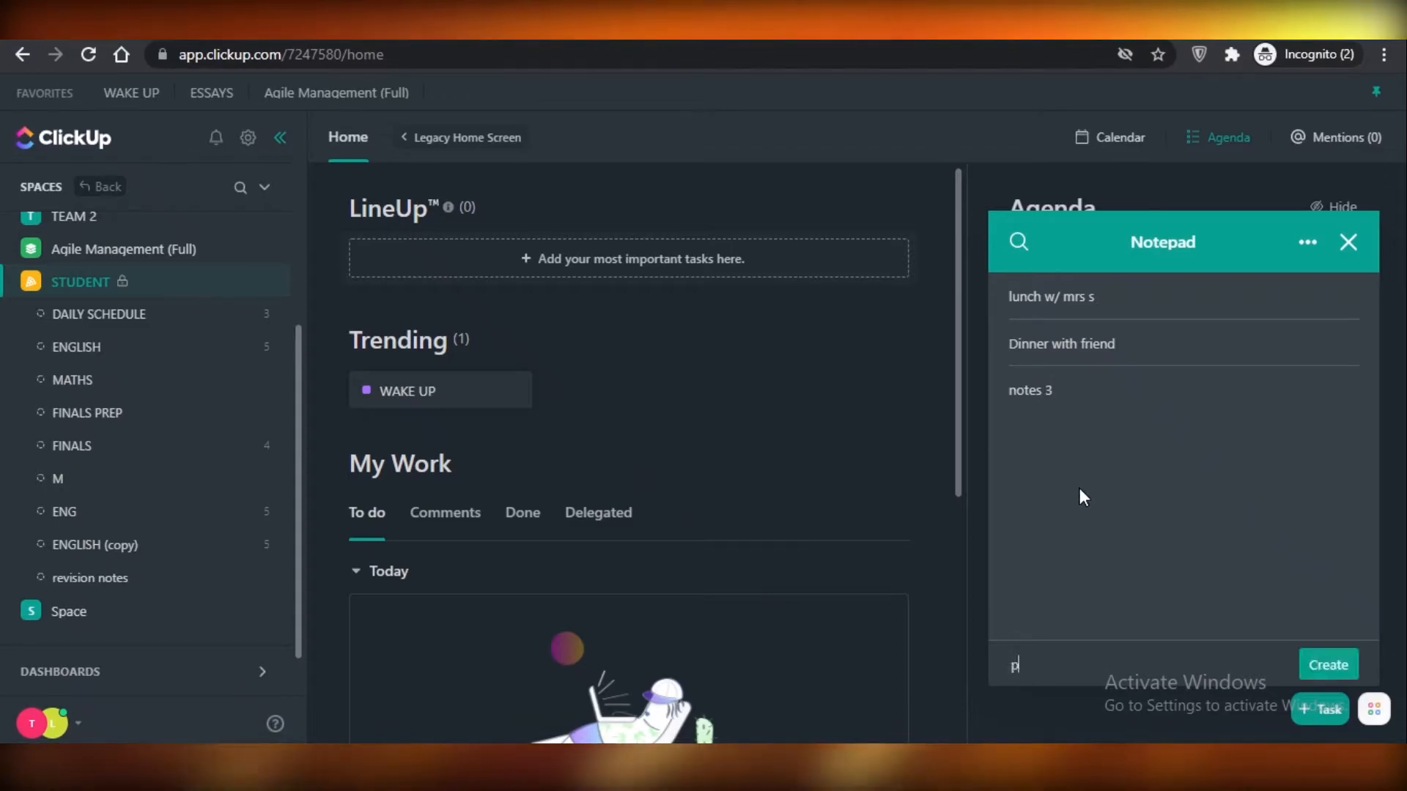
click(1348, 243)
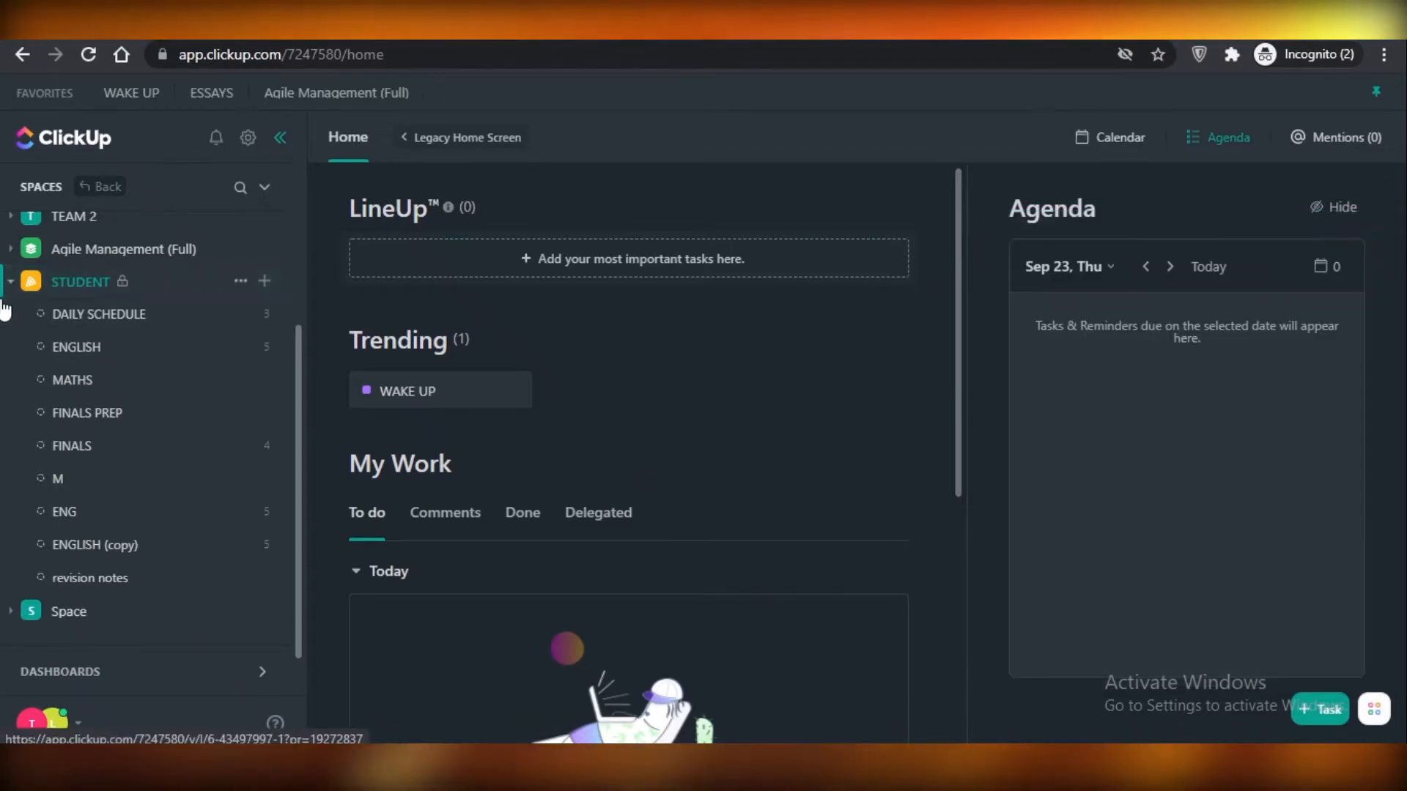
Look through the Agile Management (Full) and TEAM 2 spaces, and open the DAILY SCHEDULE list of the STUDENT space.
click(63, 252)
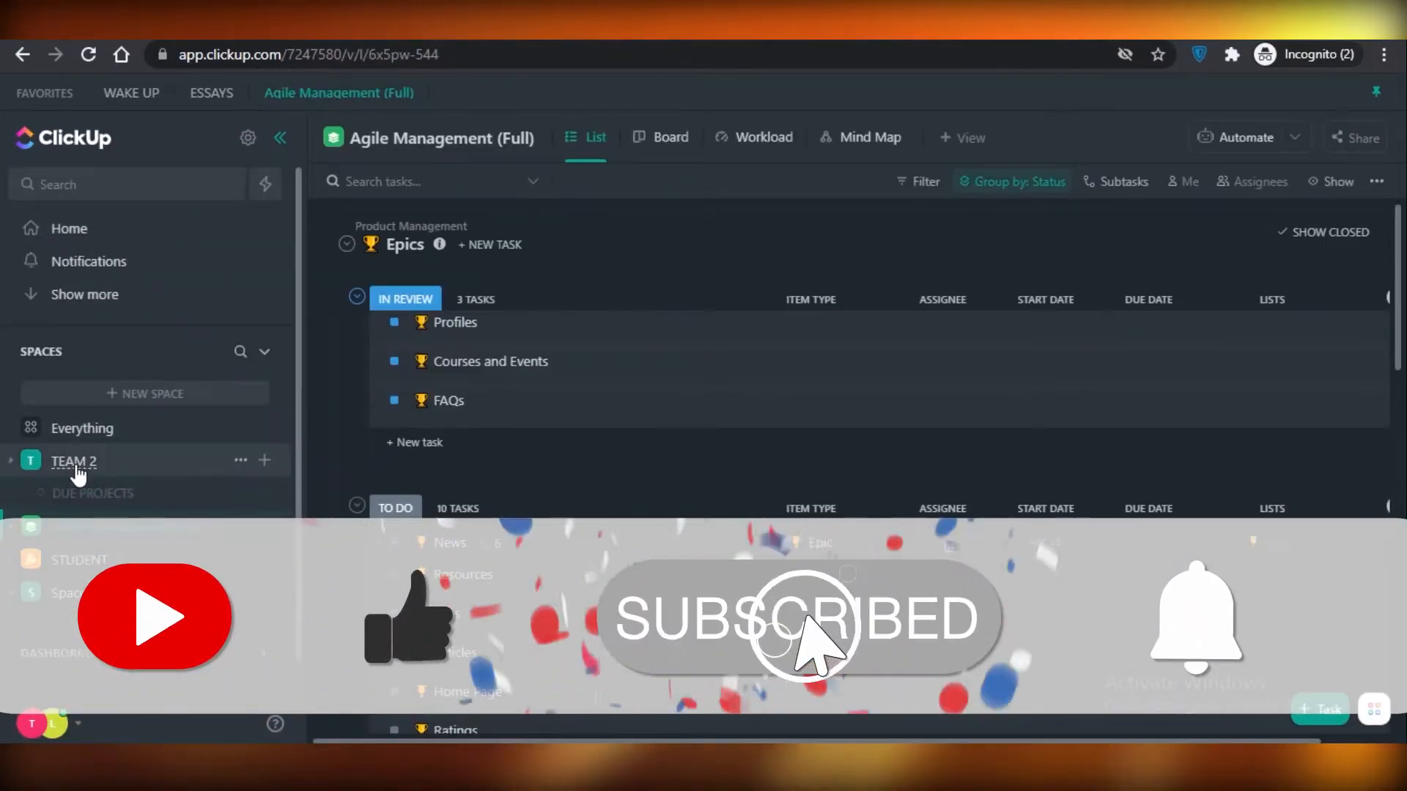
click(76, 470)
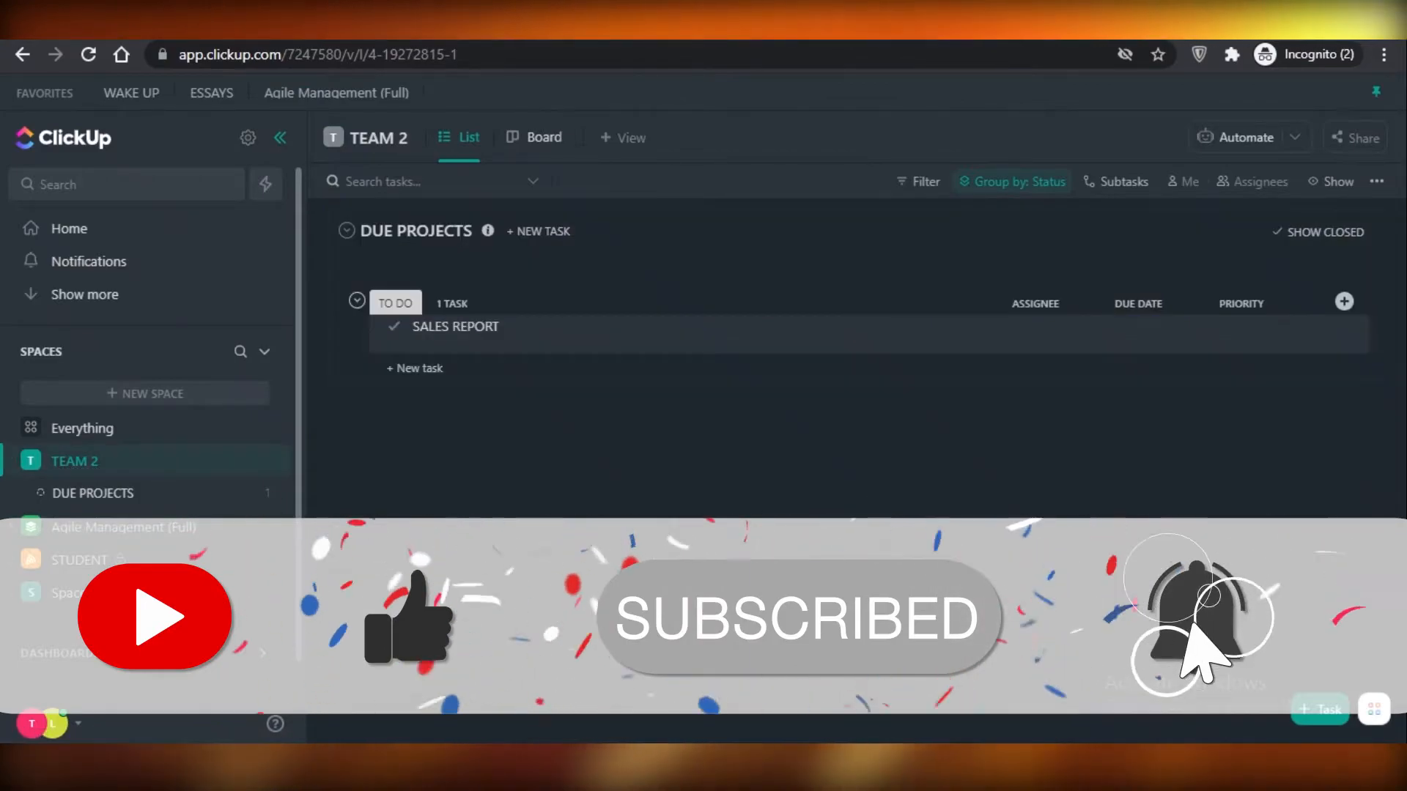
click(79, 559)
click(83, 557)
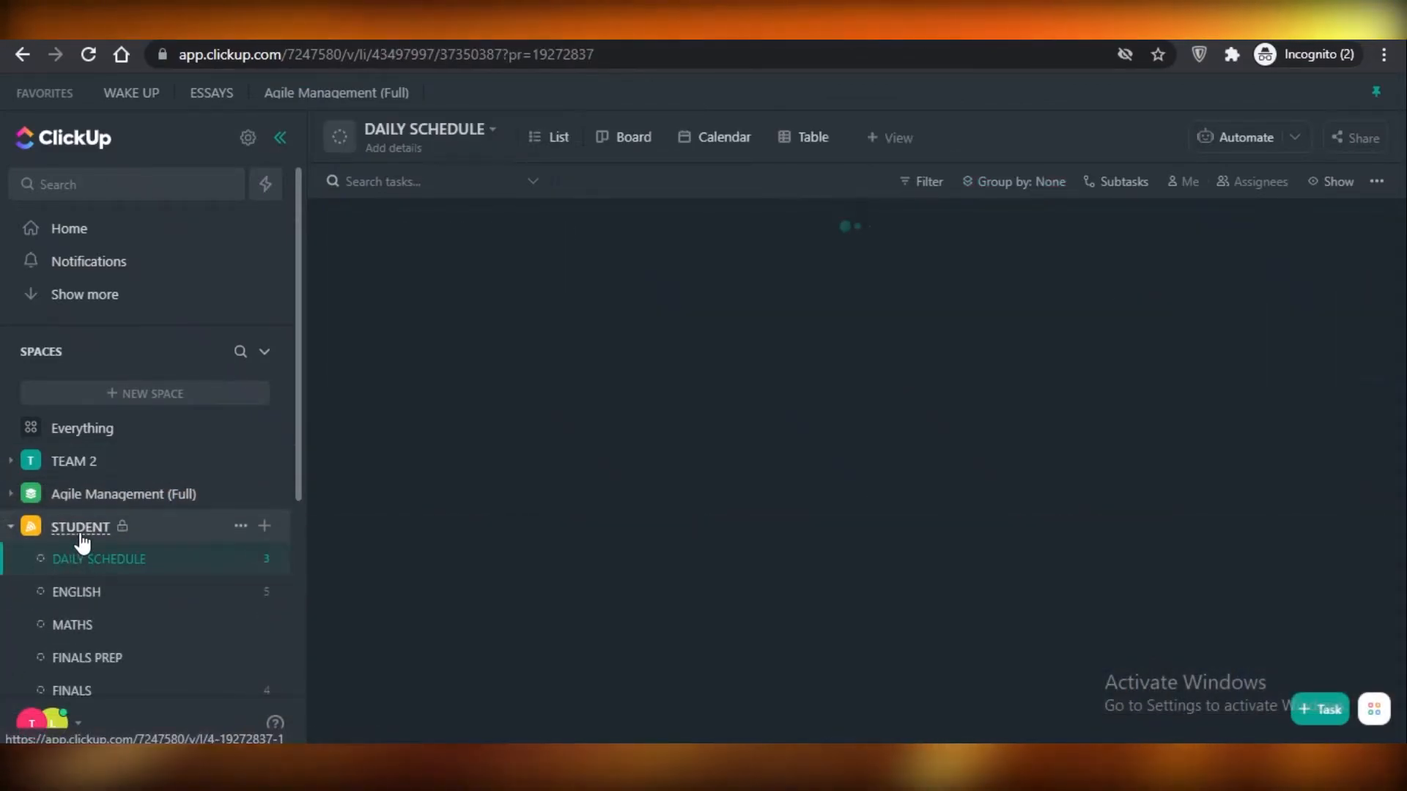
click(82, 540)
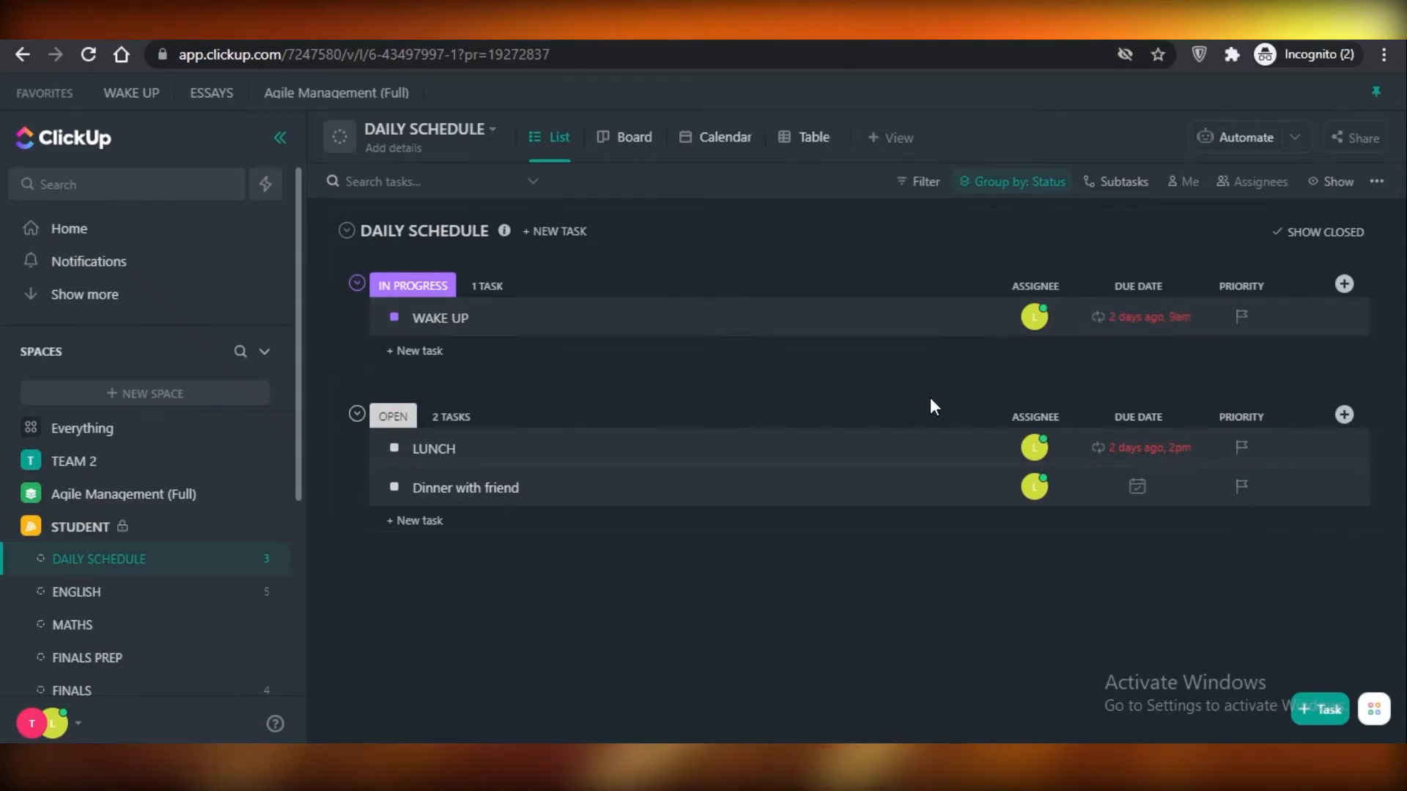
Make the due date of the Dinner with friend task recurring, with a custom frequency.
click(1137, 487)
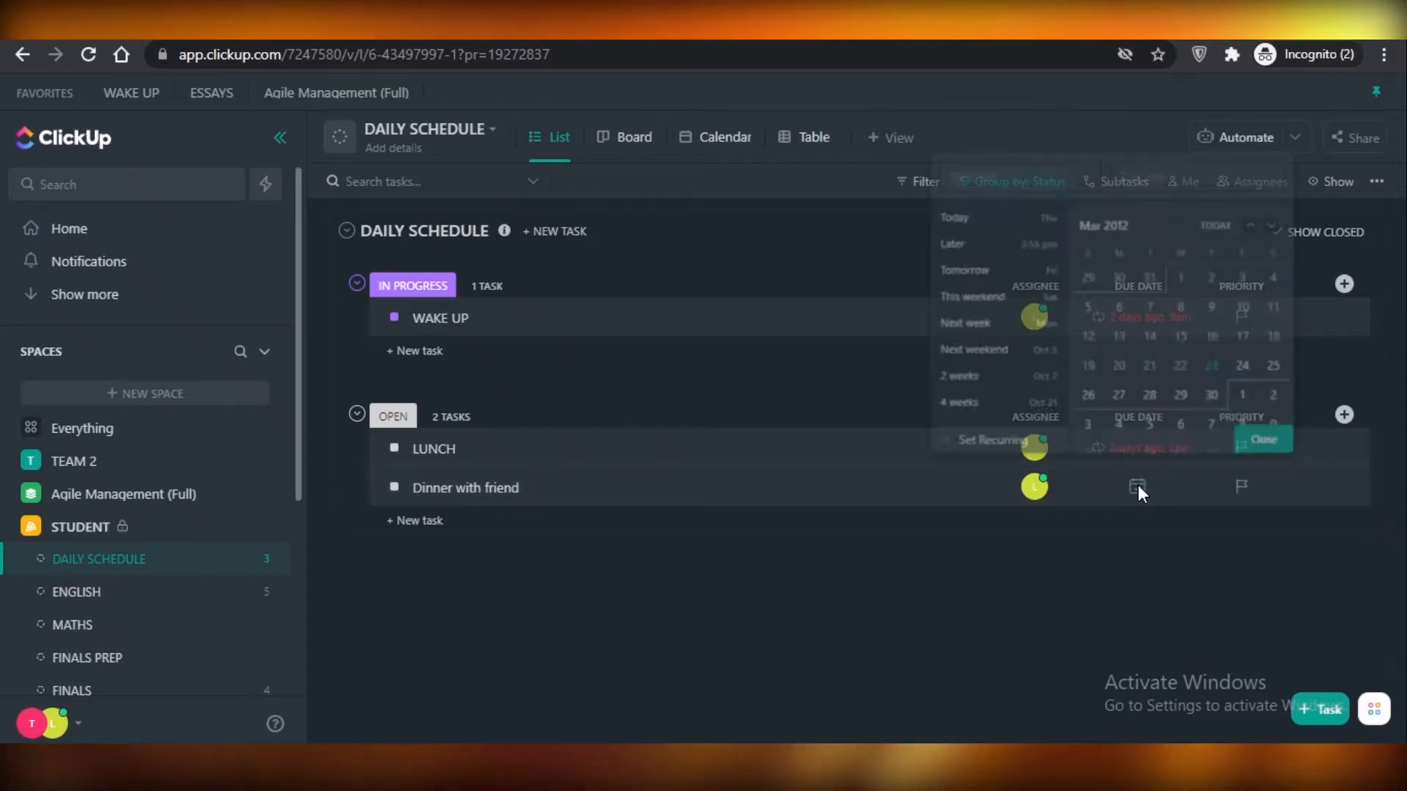
click(963, 449)
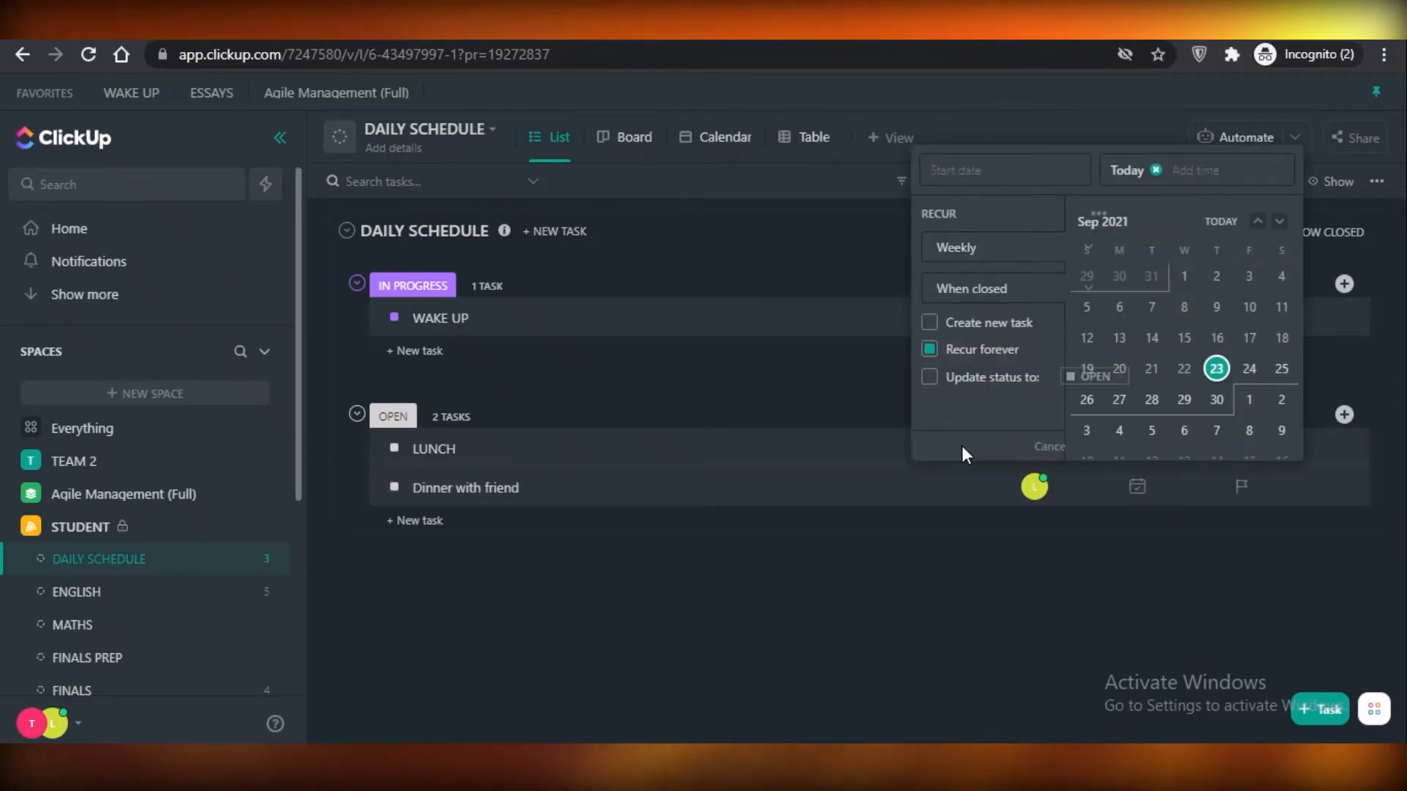
click(957, 258)
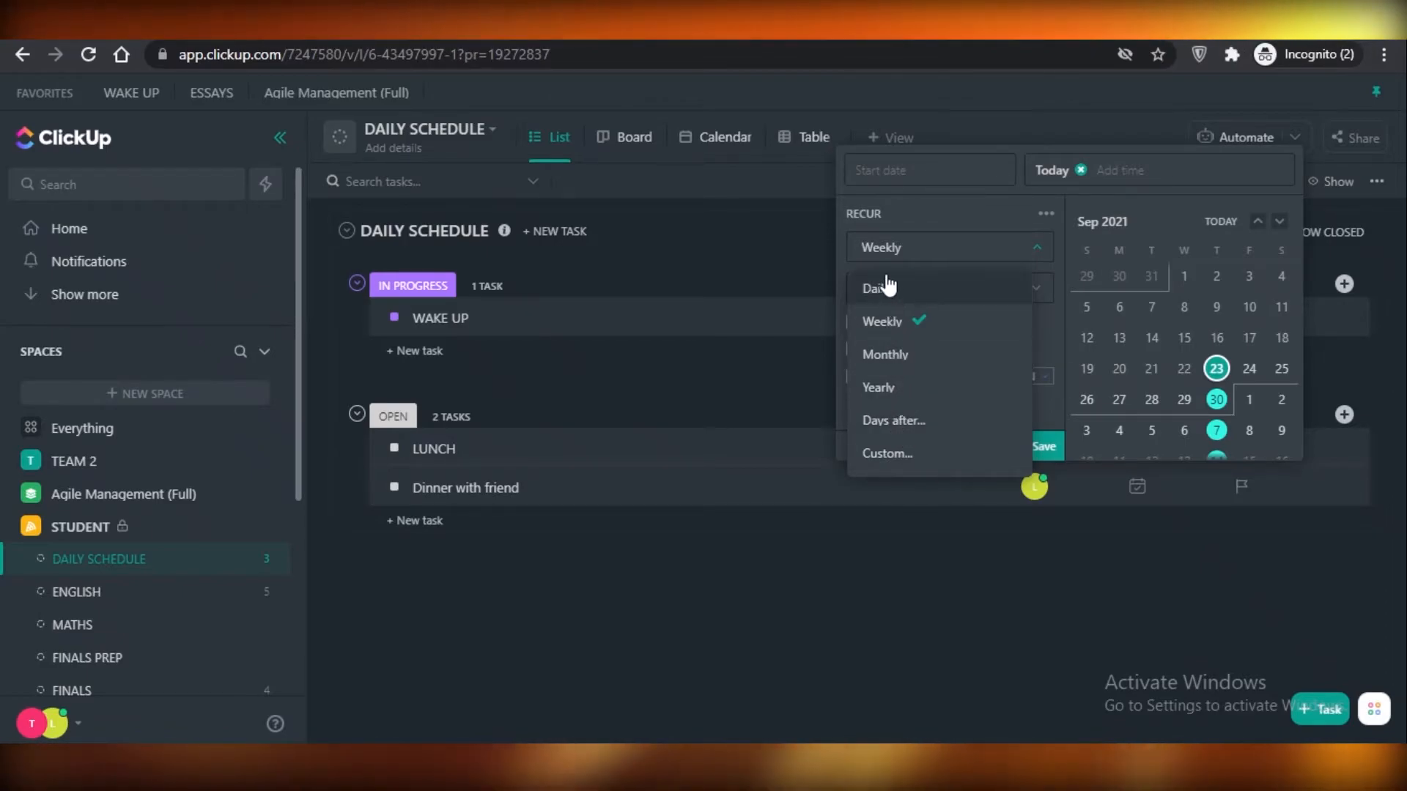
click(902, 460)
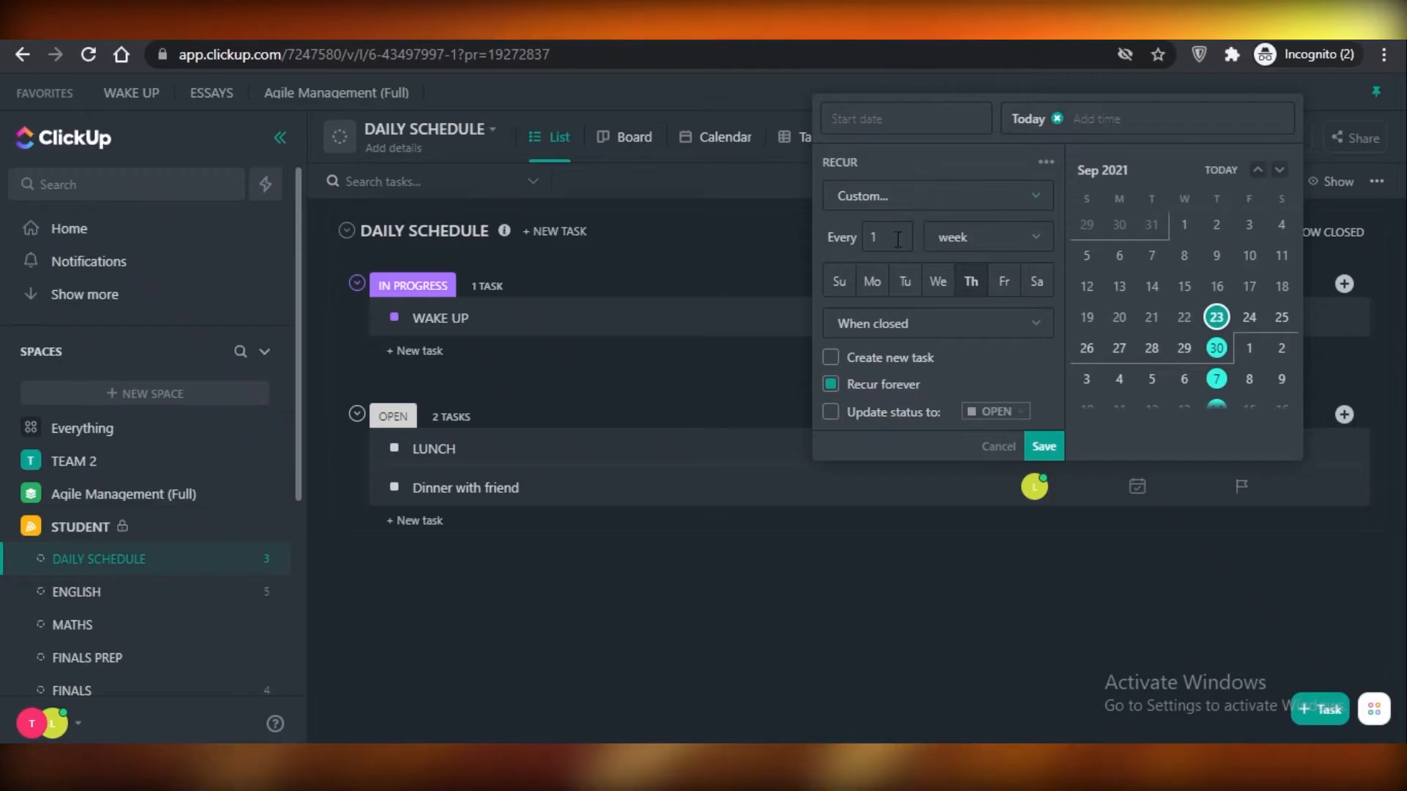
Set the custom recurrence to every 3 months on the 9th.
click(902, 235)
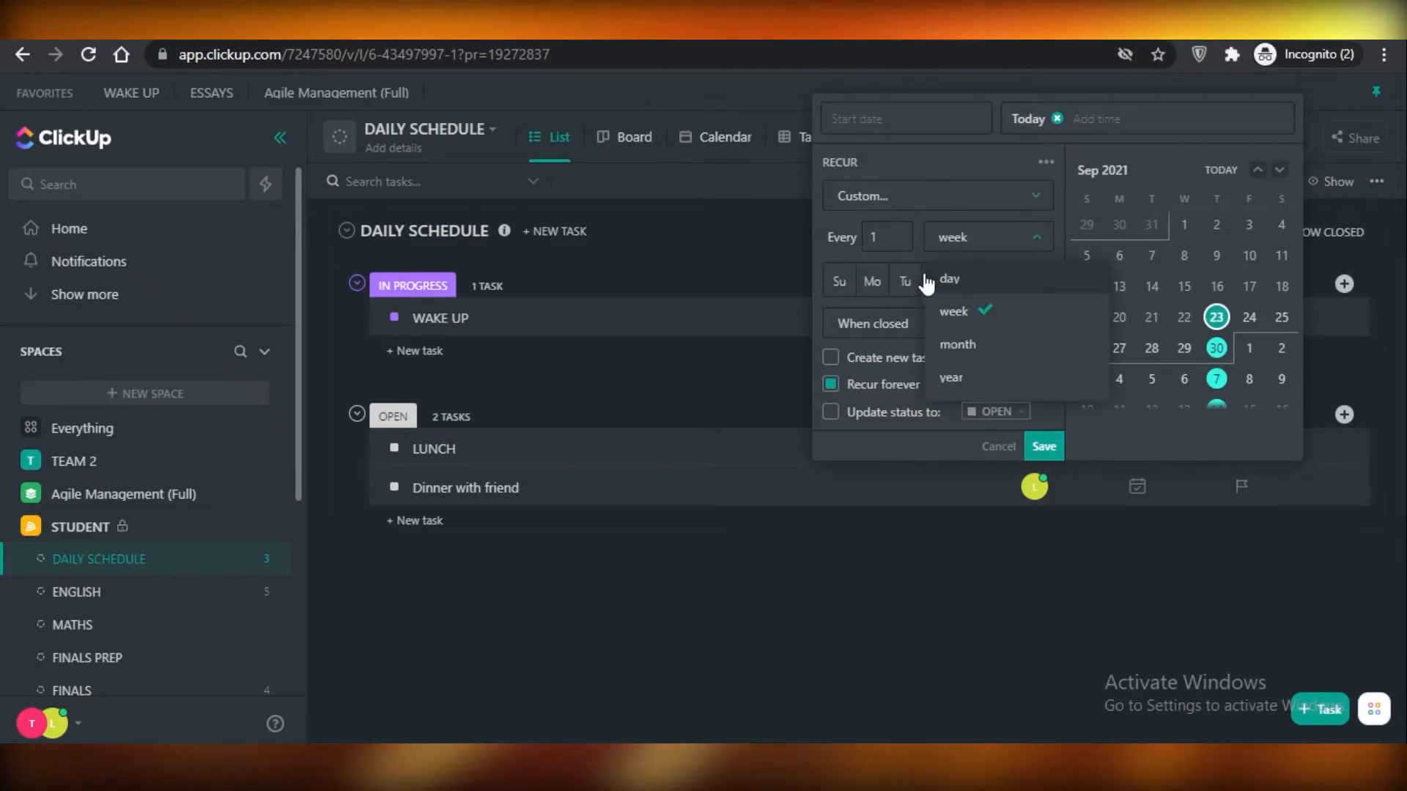
click(929, 281)
click(986, 254)
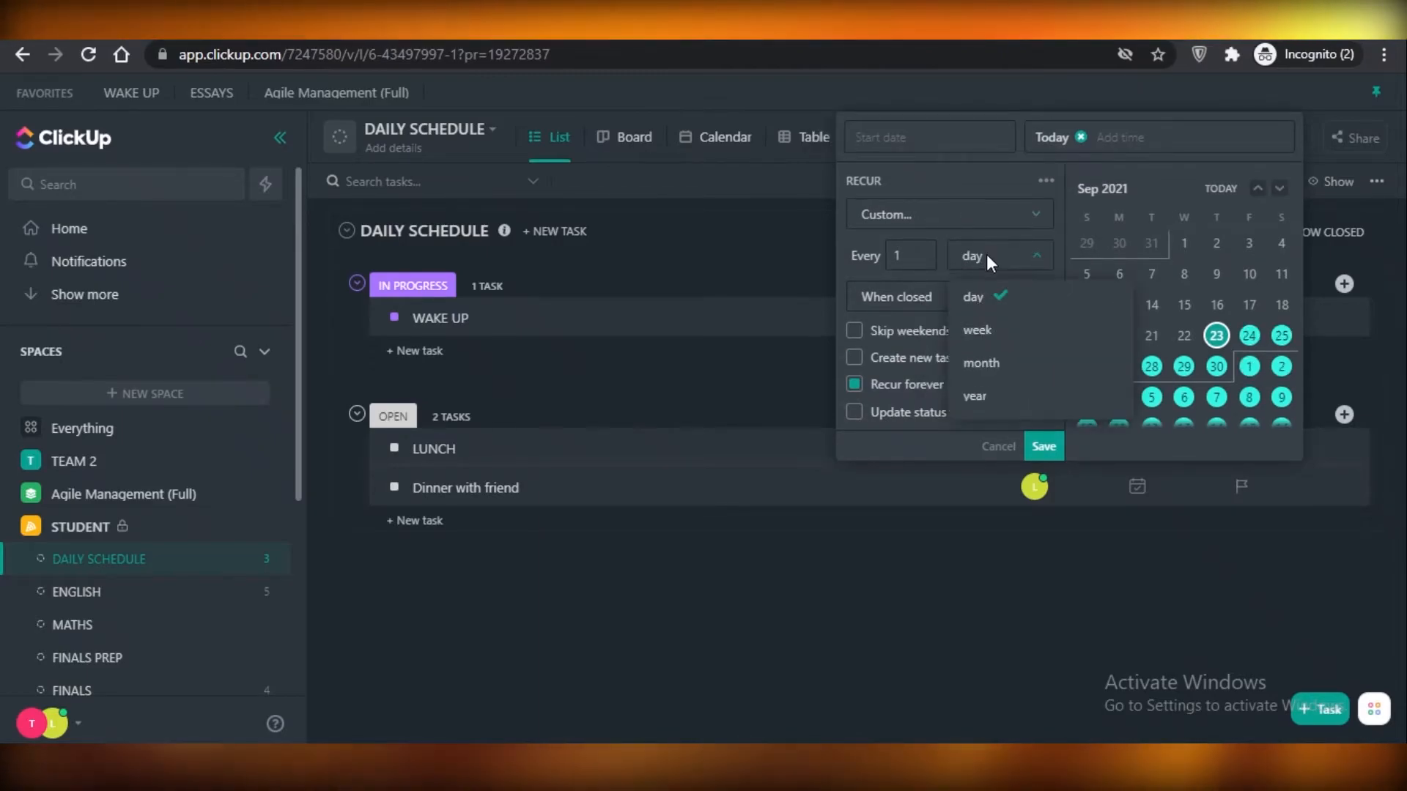
click(982, 364)
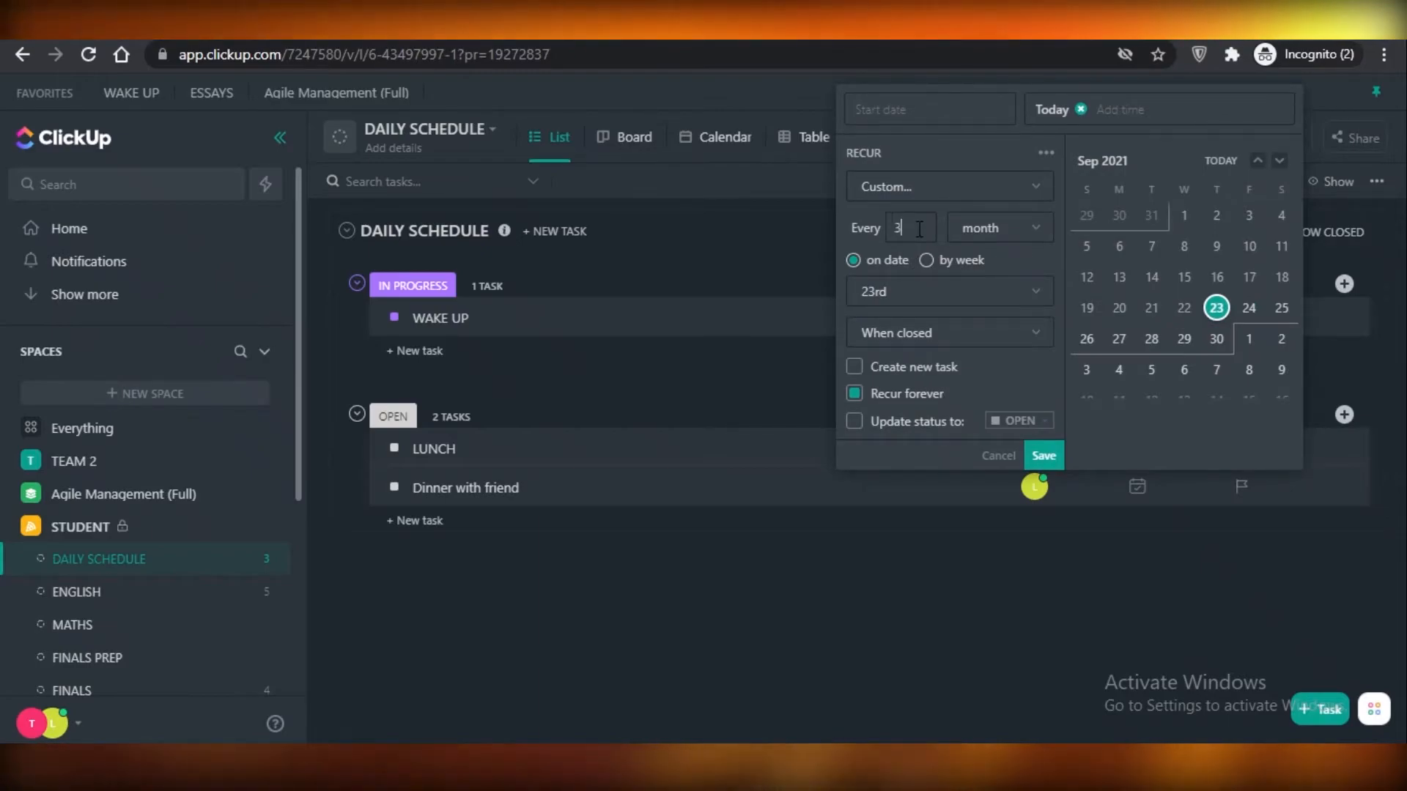
click(916, 292)
click(881, 497)
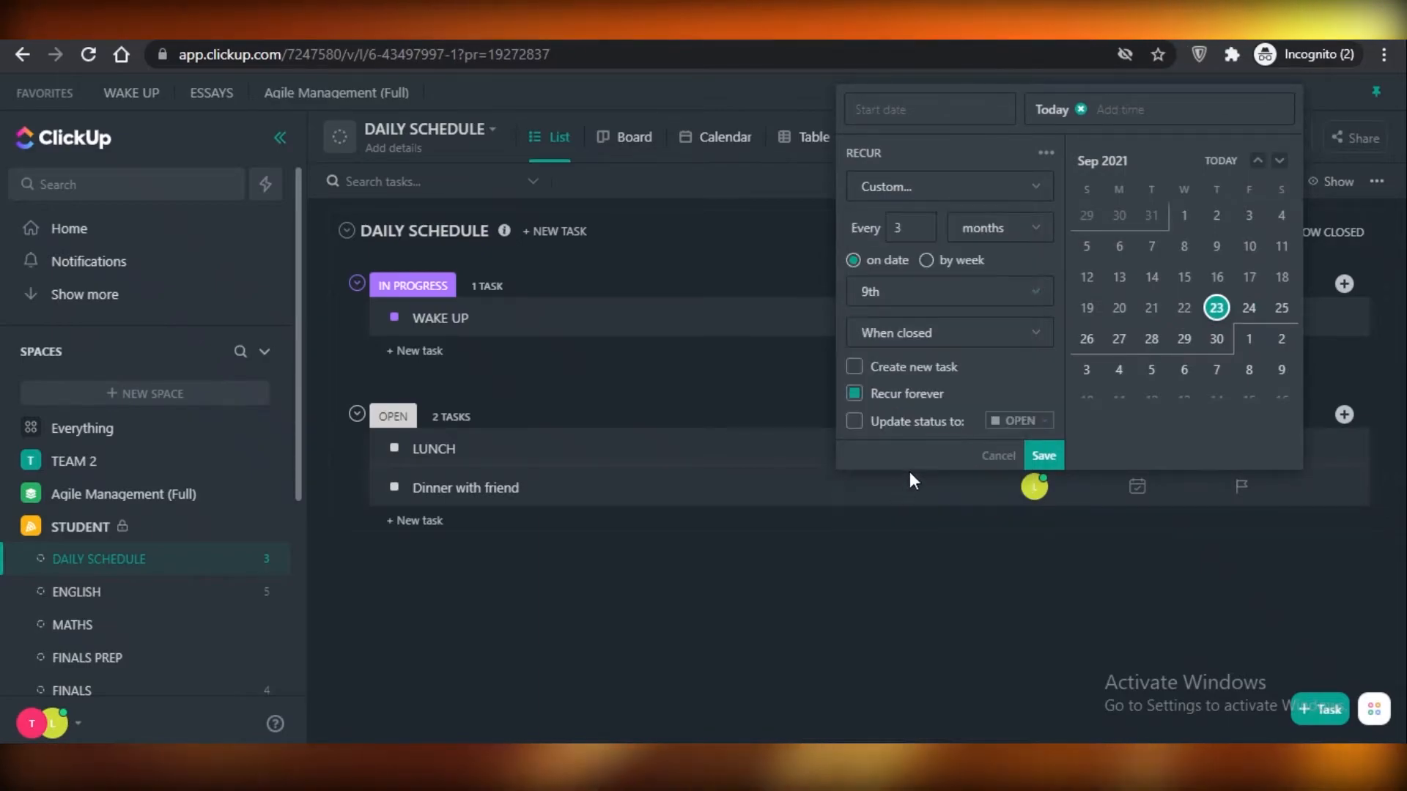
Have the recurrence create a new task and update the status to OPEN, and save the recurring due date.
click(905, 375)
click(902, 374)
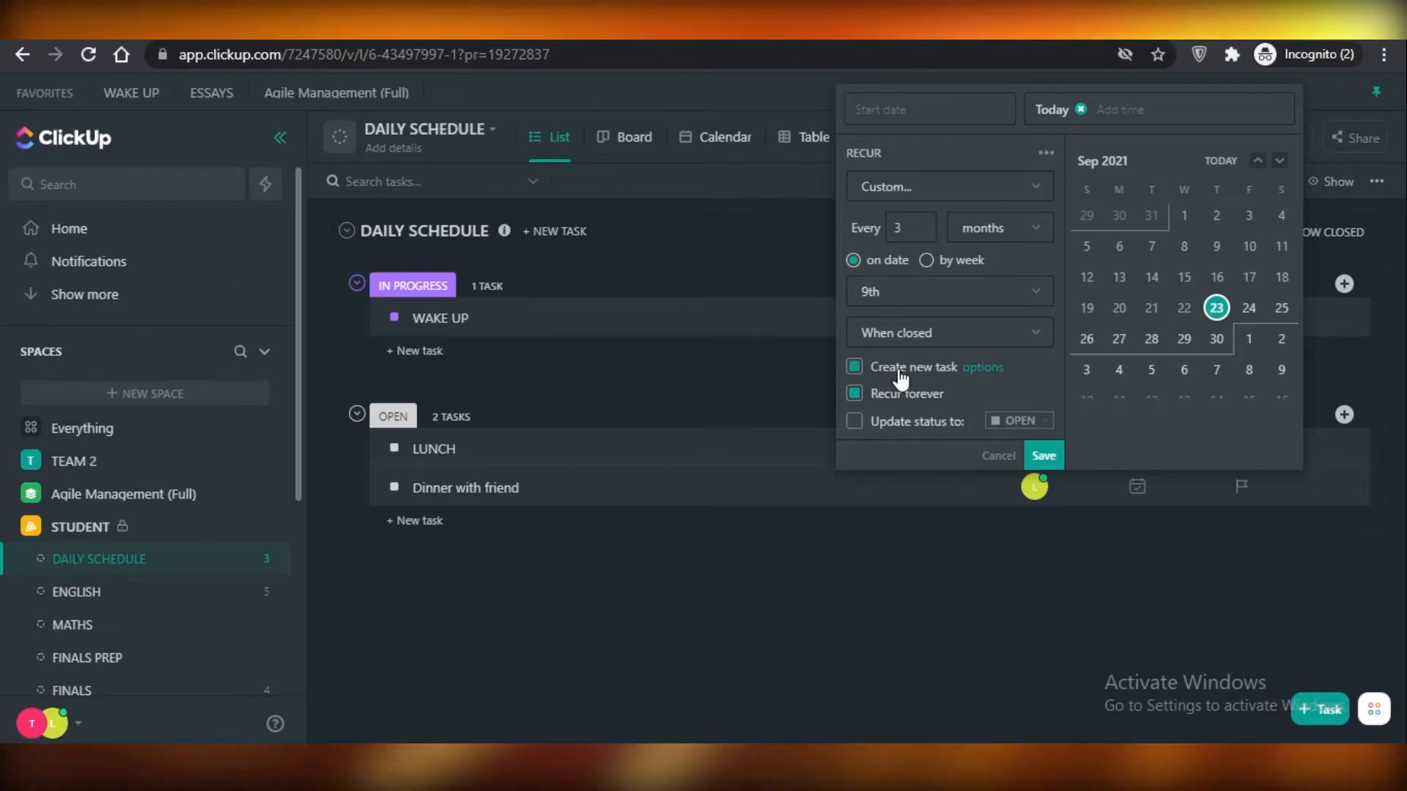
click(938, 425)
click(1026, 422)
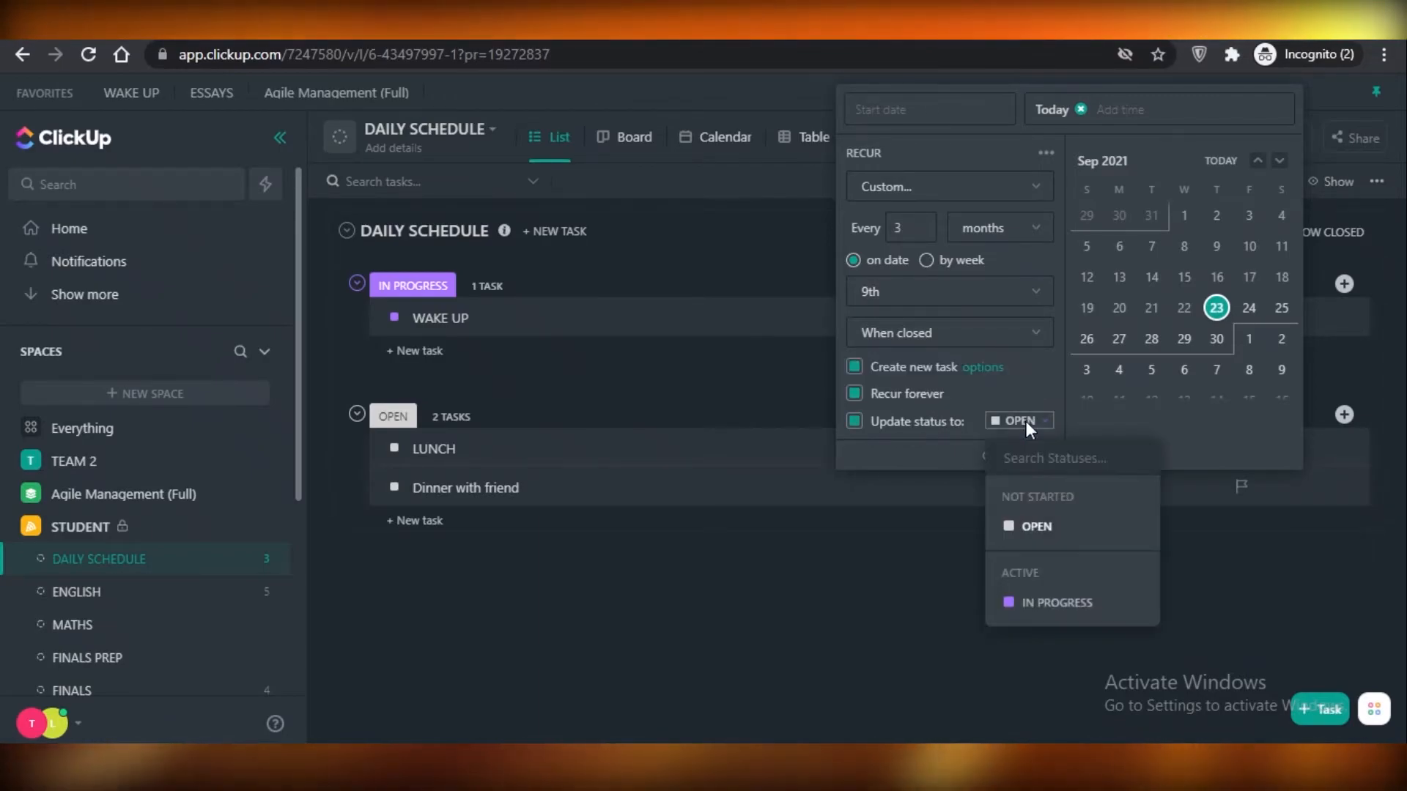
click(1026, 421)
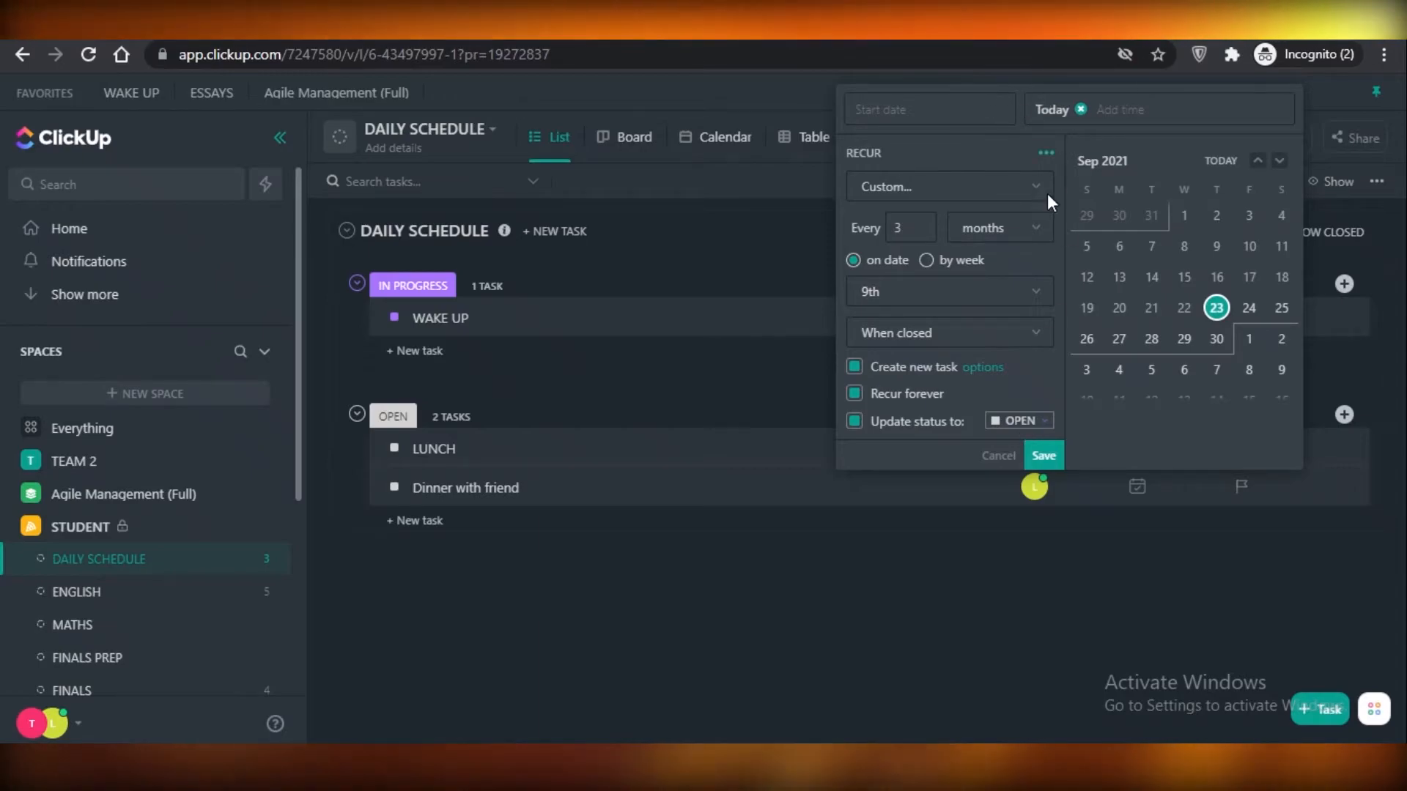
click(1042, 455)
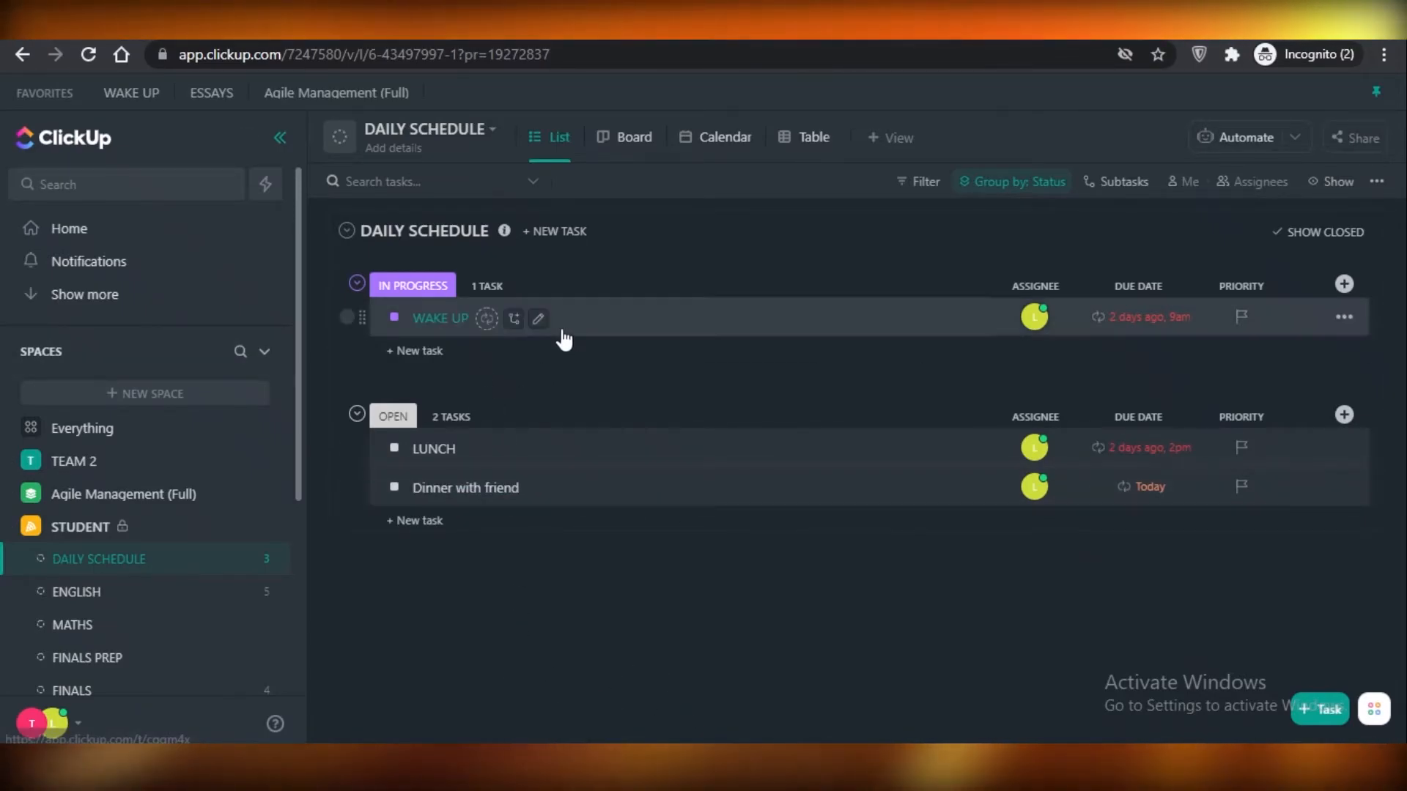
Open the WAKE UP task and bring up the slash command list in its description.
click(711, 335)
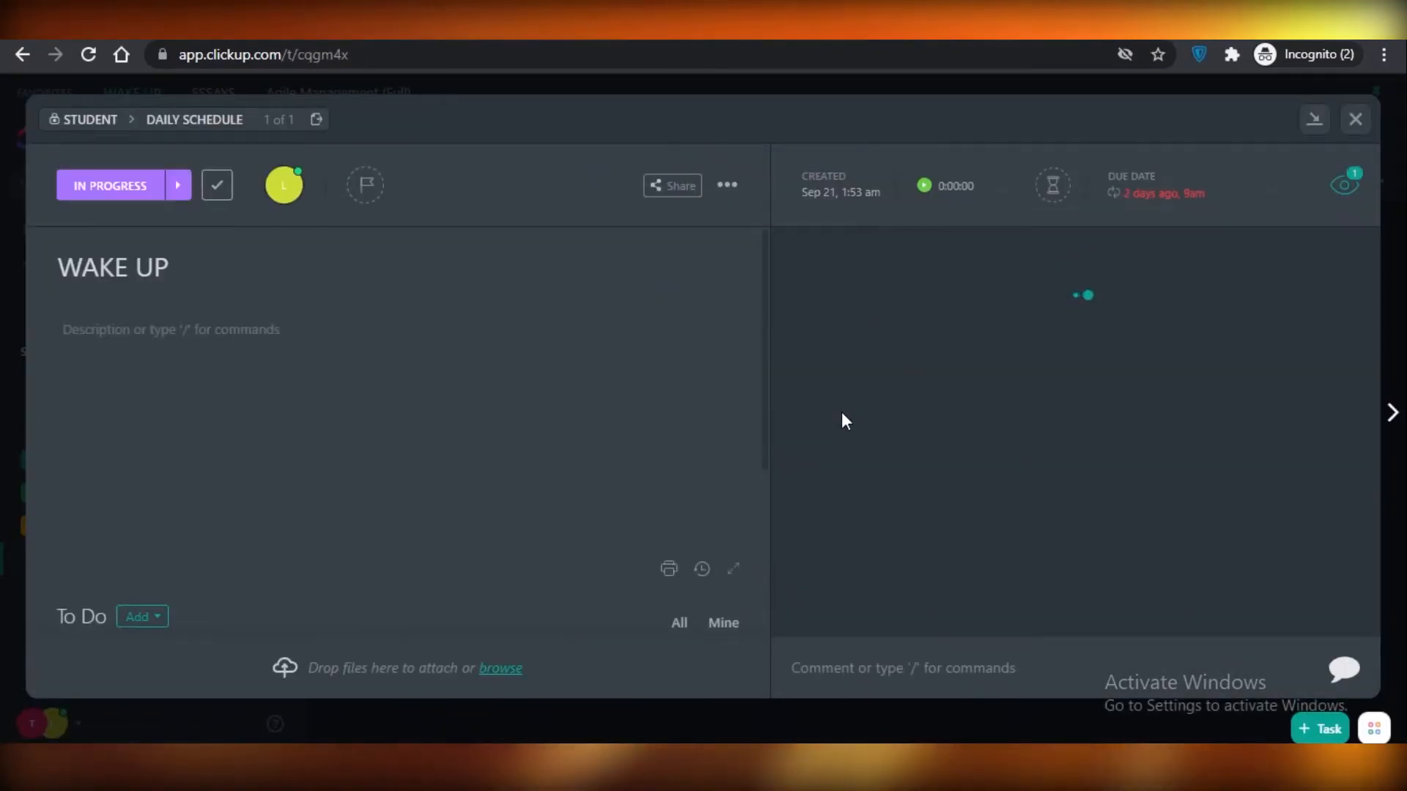
click(160, 341)
text(/)
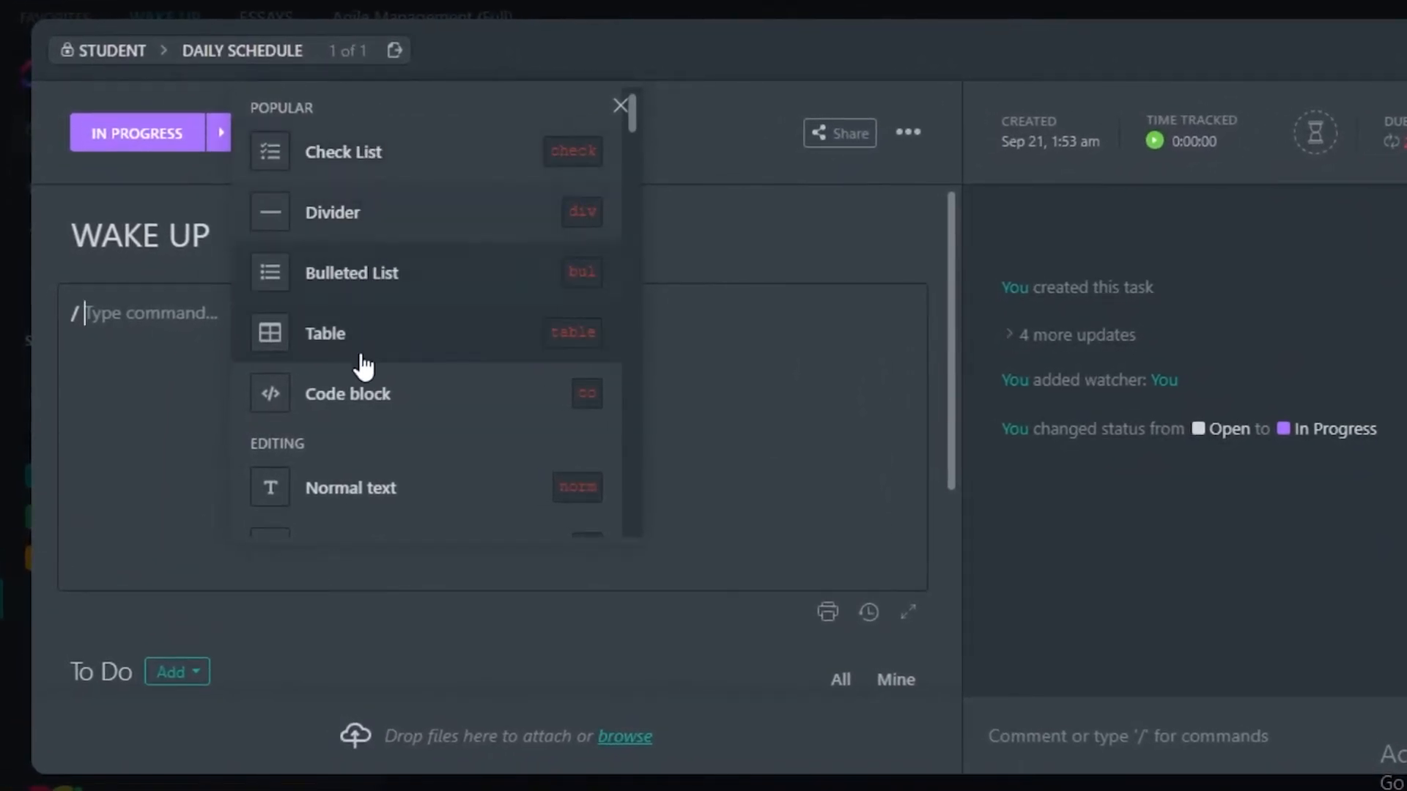
Examine the available slash commands, from the popular and editing options to the task actions.
scroll(363, 367, down, 15)
scroll(324, 449, up, 15)
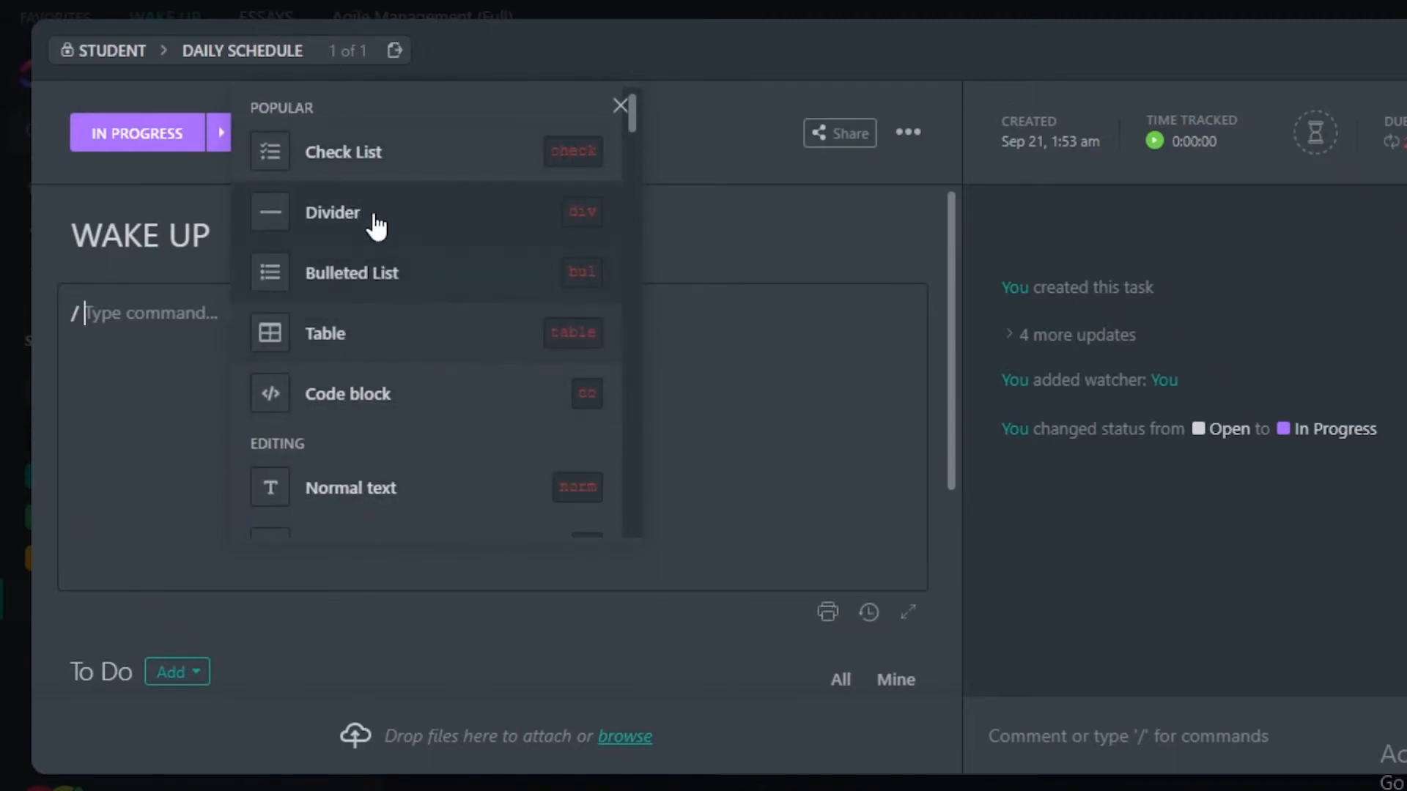
scroll(373, 217, down, 10)
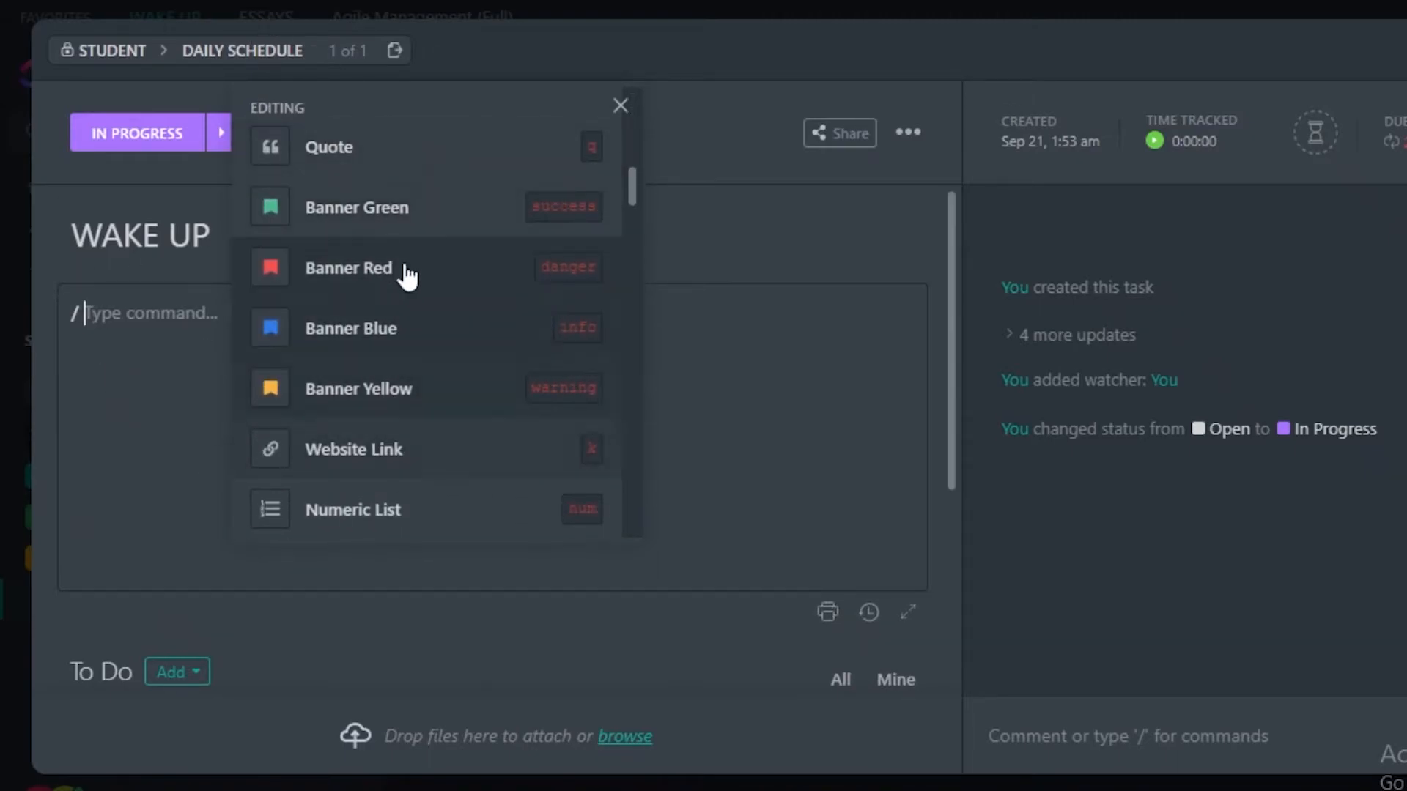
scroll(376, 371, down, 8)
scroll(418, 399, up, 6)
scroll(381, 411, down, 2)
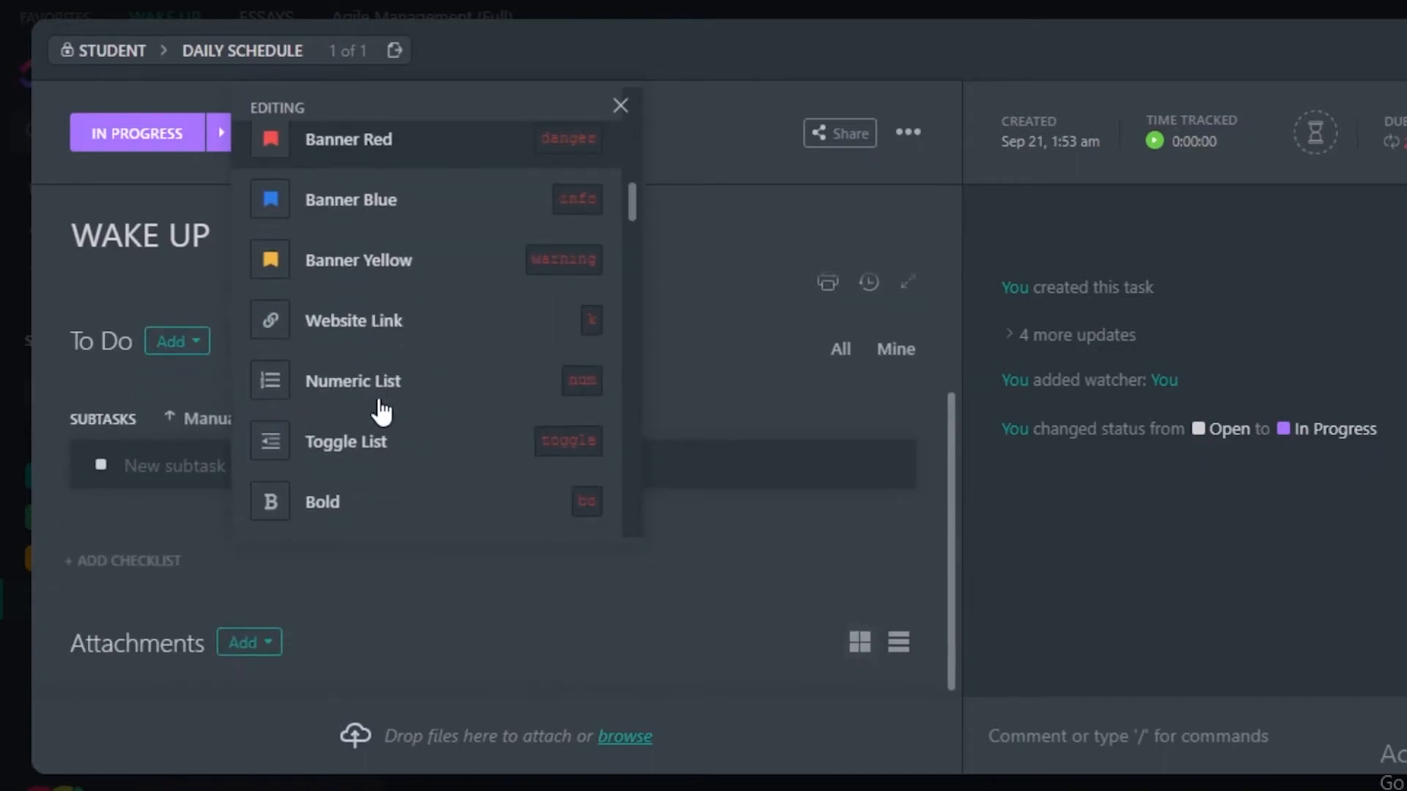
scroll(367, 415, down, 10)
scroll(431, 439, down, 6)
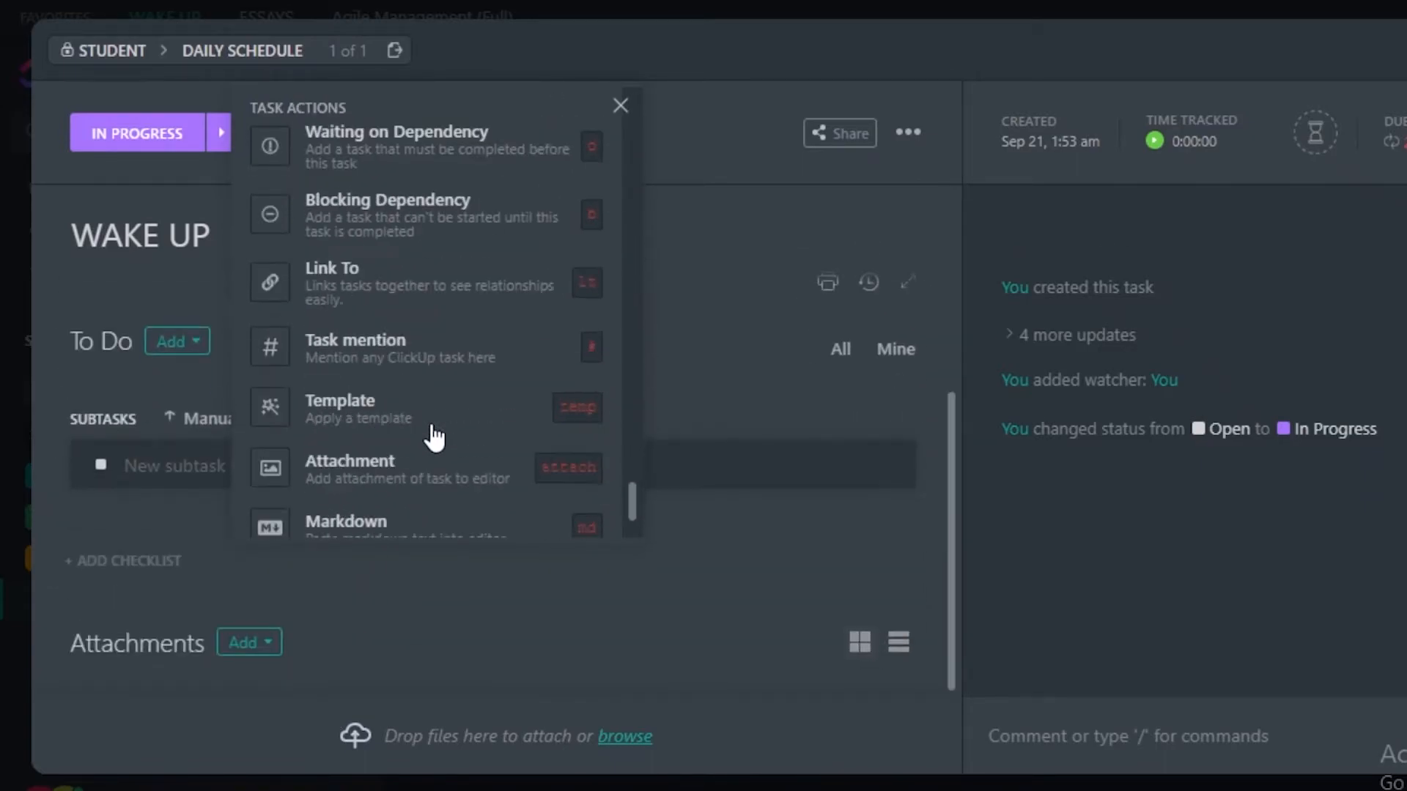
scroll(435, 438, down, 5)
scroll(443, 220, up, 5)
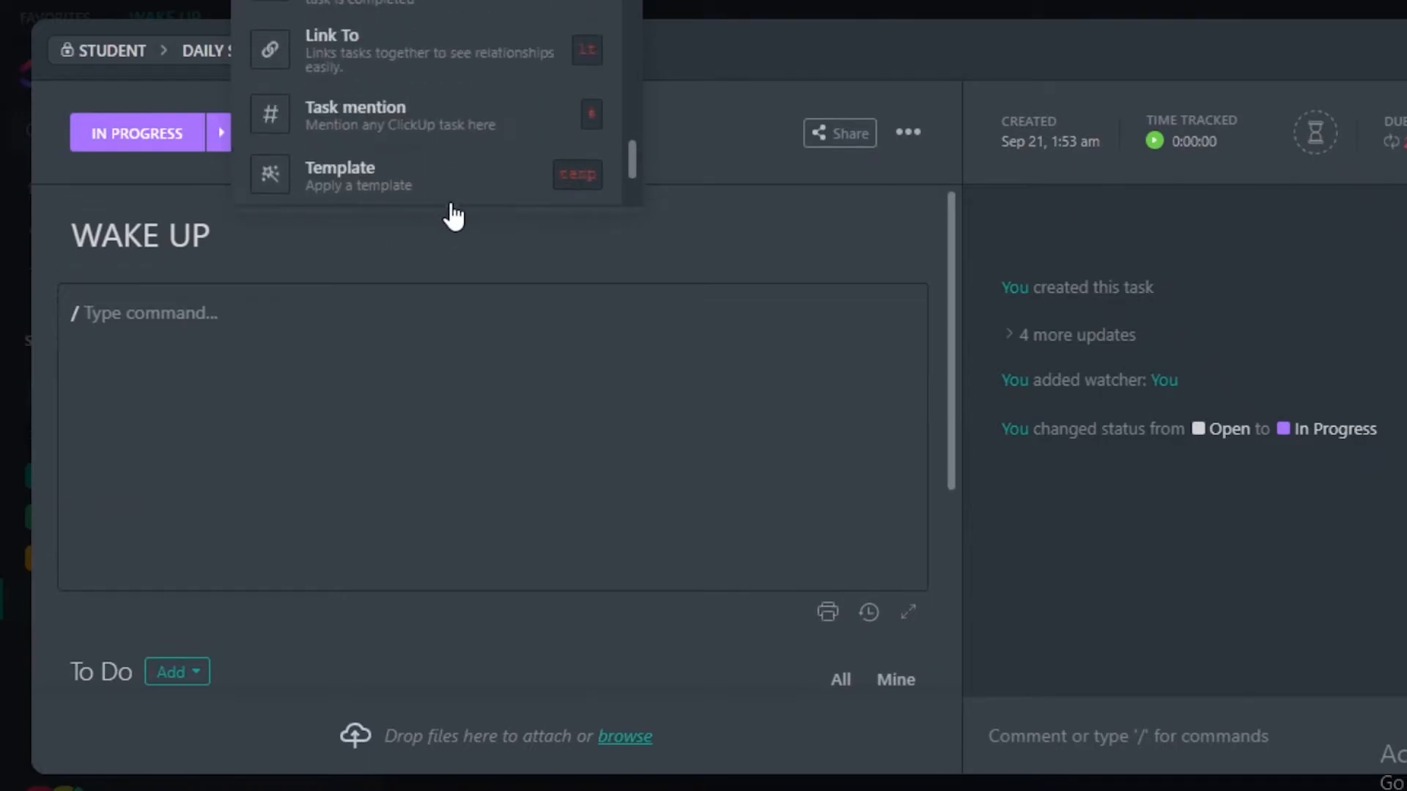
scroll(392, 472, up, 1)
scroll(392, 473, up, 8)
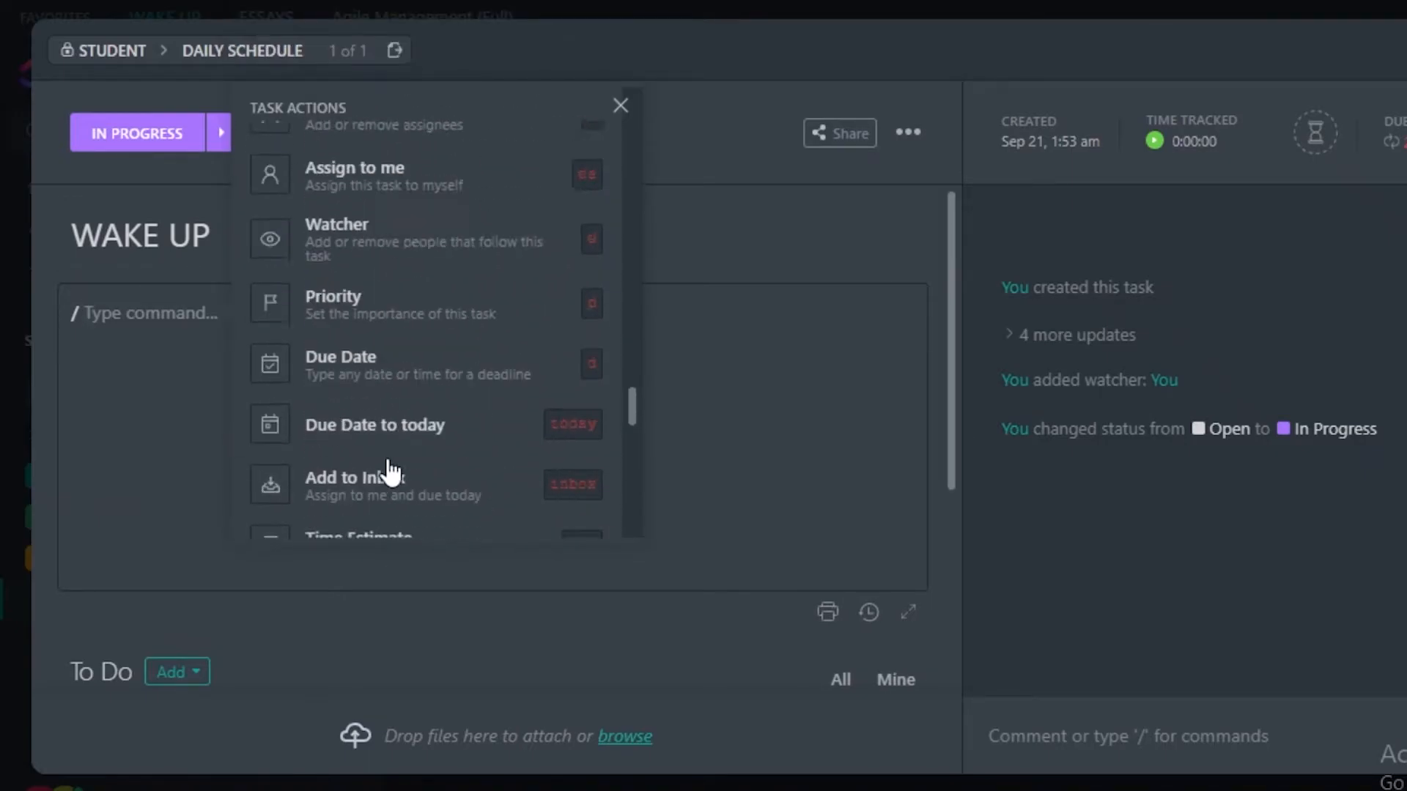
Look through the embed options in the slash command list, and close the list and the WAKE UP task.
scroll(414, 367, up, 3)
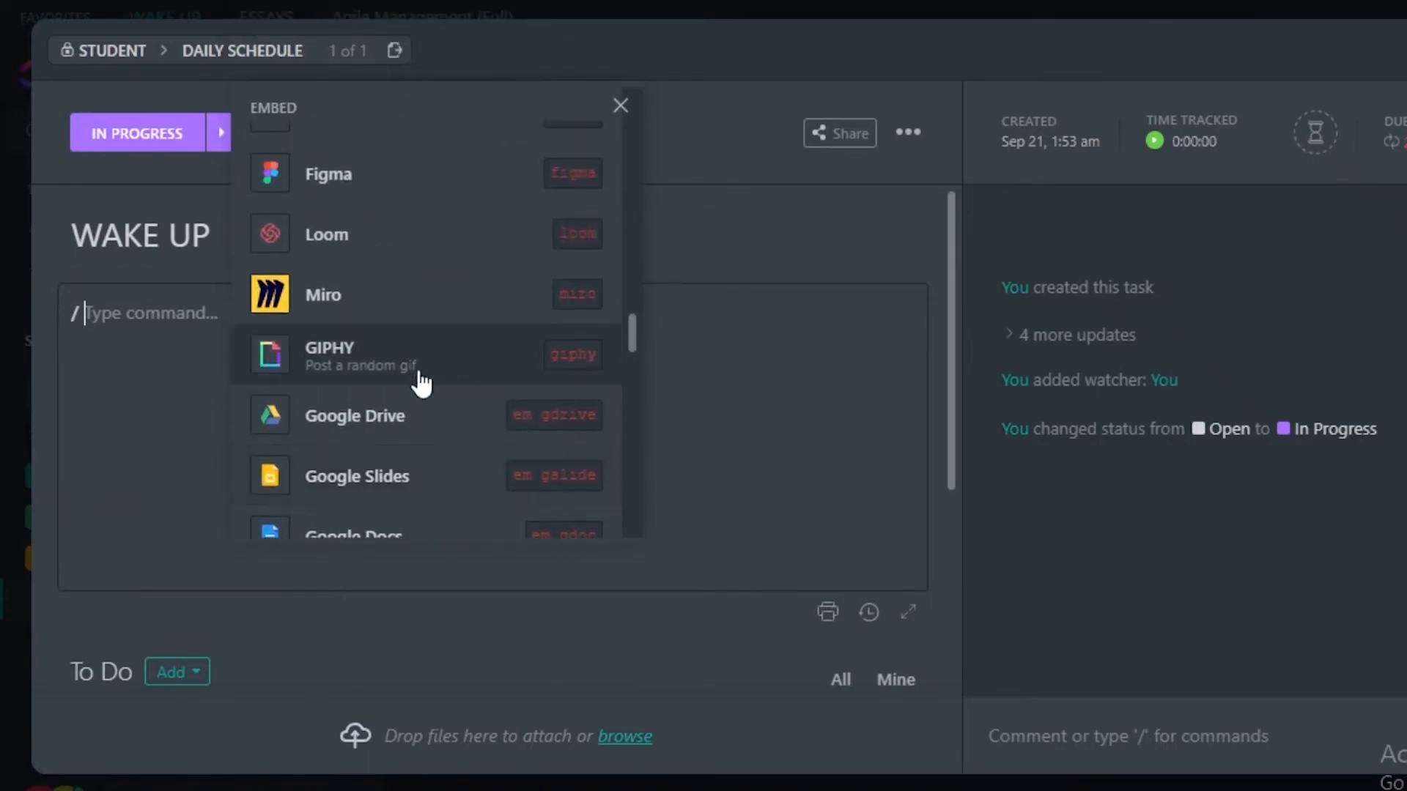
scroll(392, 330, up, 1)
scroll(439, 403, up, 1)
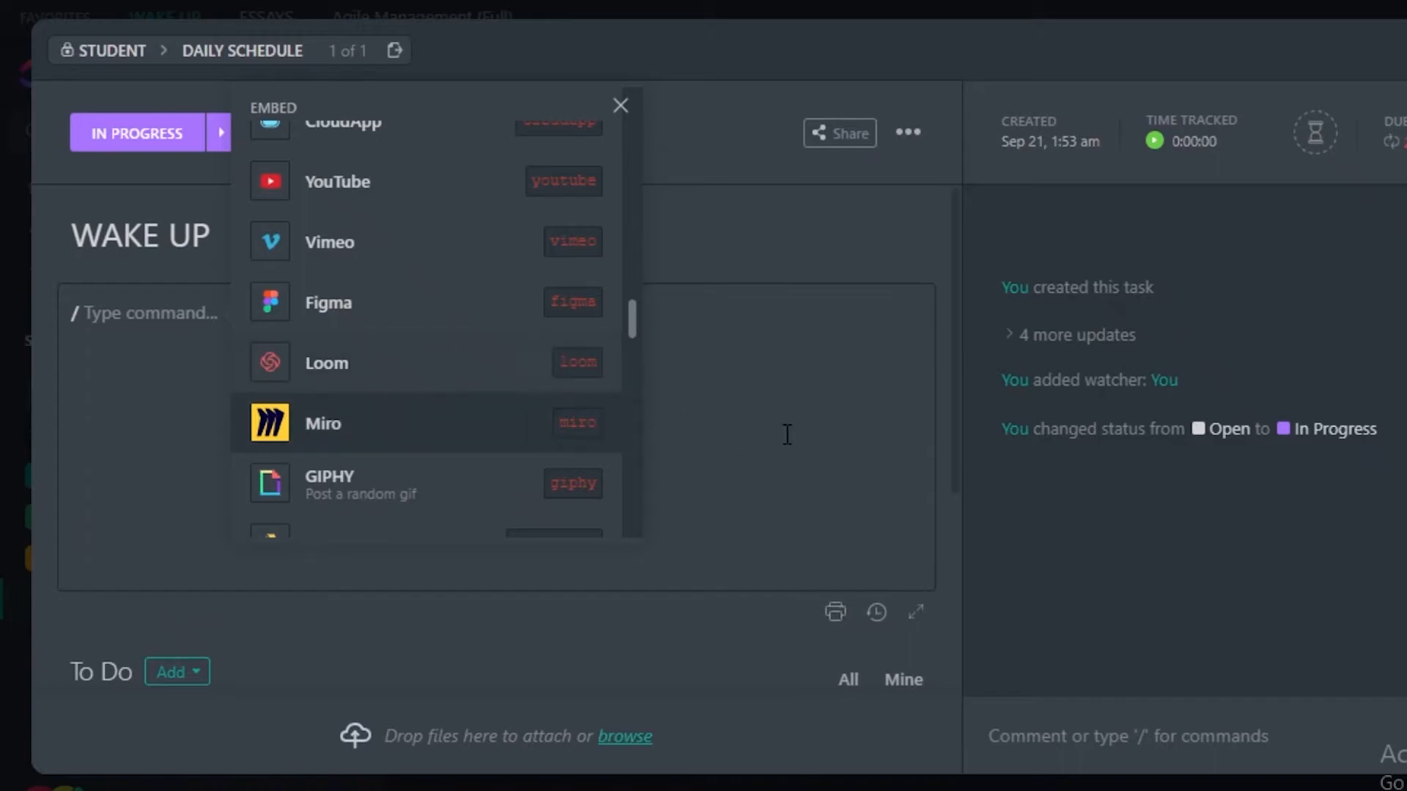
click(652, 400)
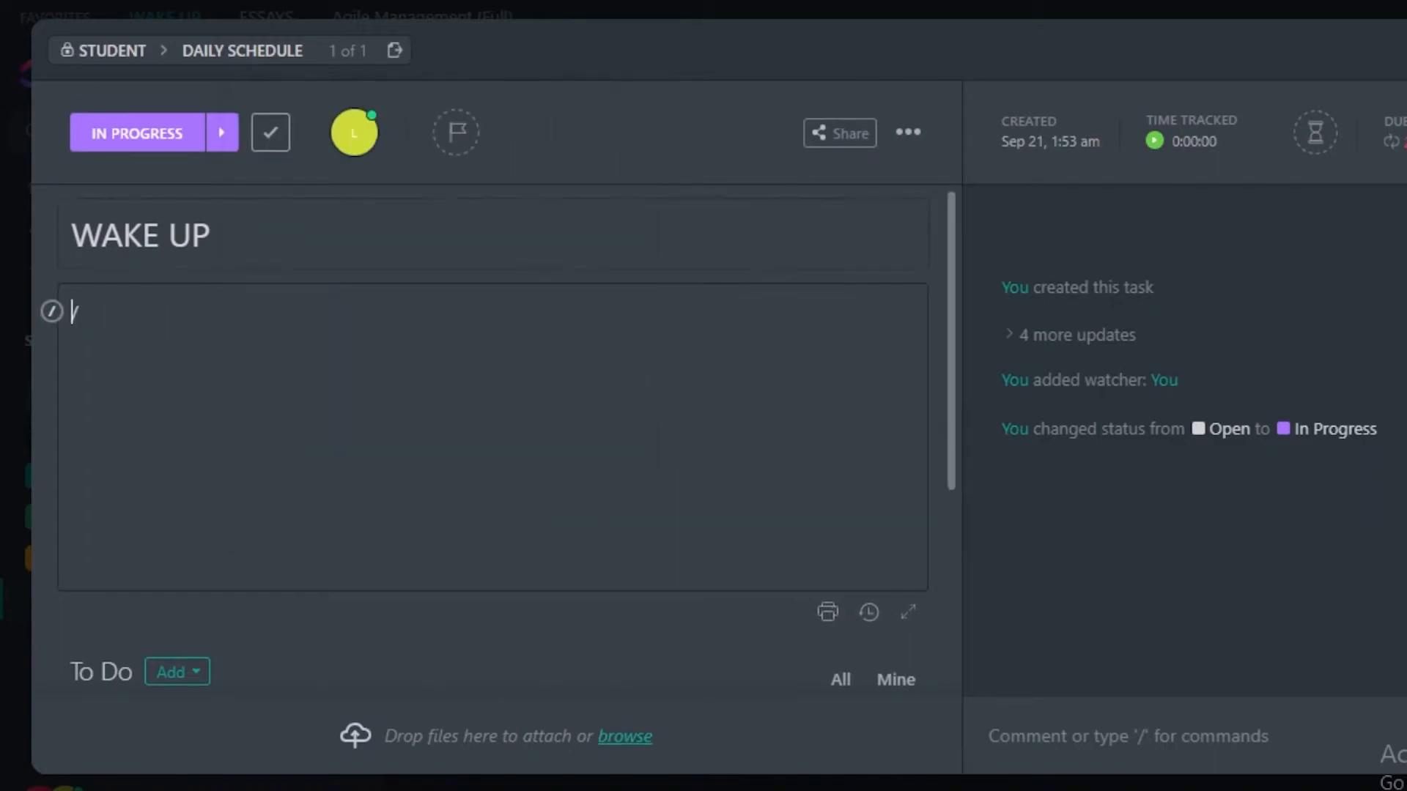
key(Escape)
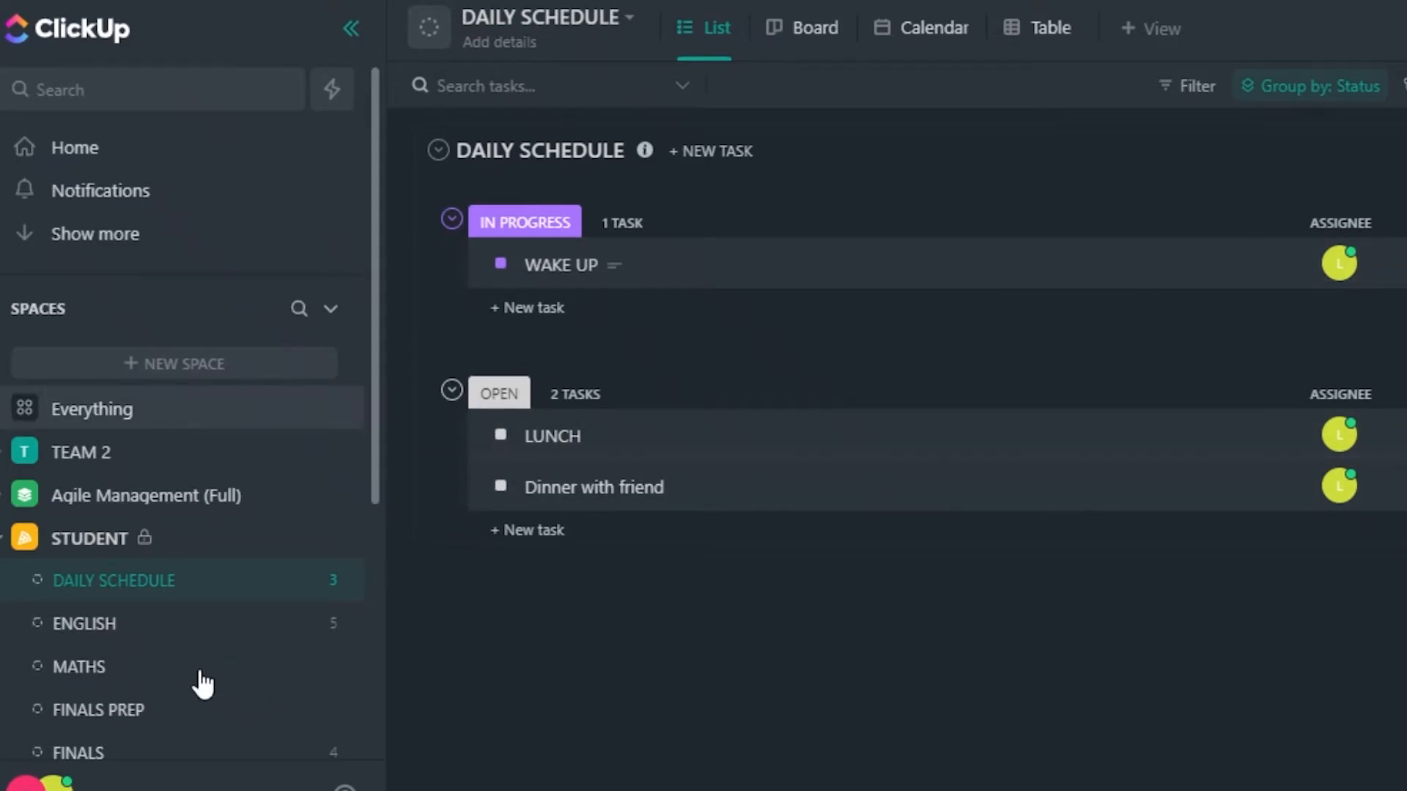
Select the Profiles, Courses and Events, FAQs, News and Resources epics in the Agile Management (Full) space, and dismiss the selection.
click(236, 498)
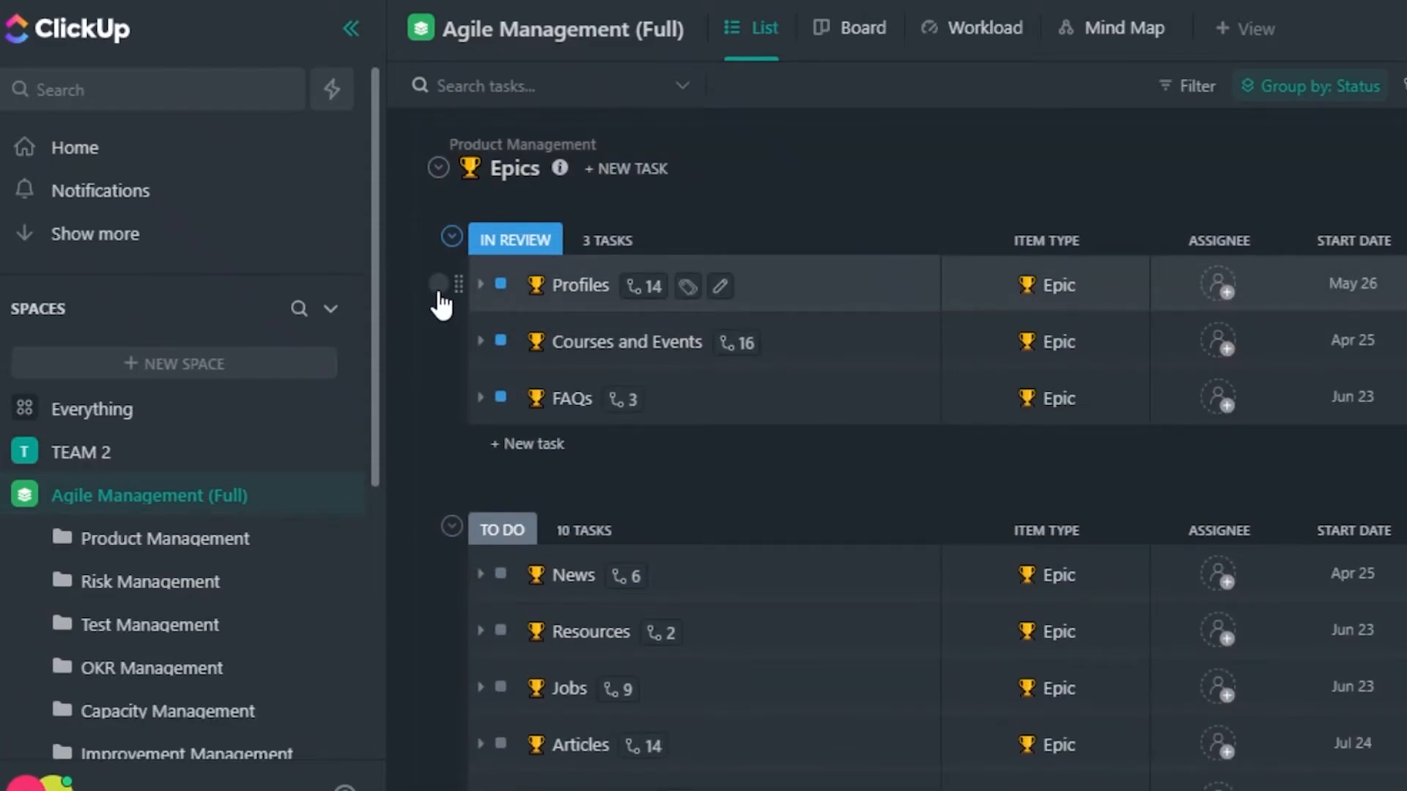
click(438, 340)
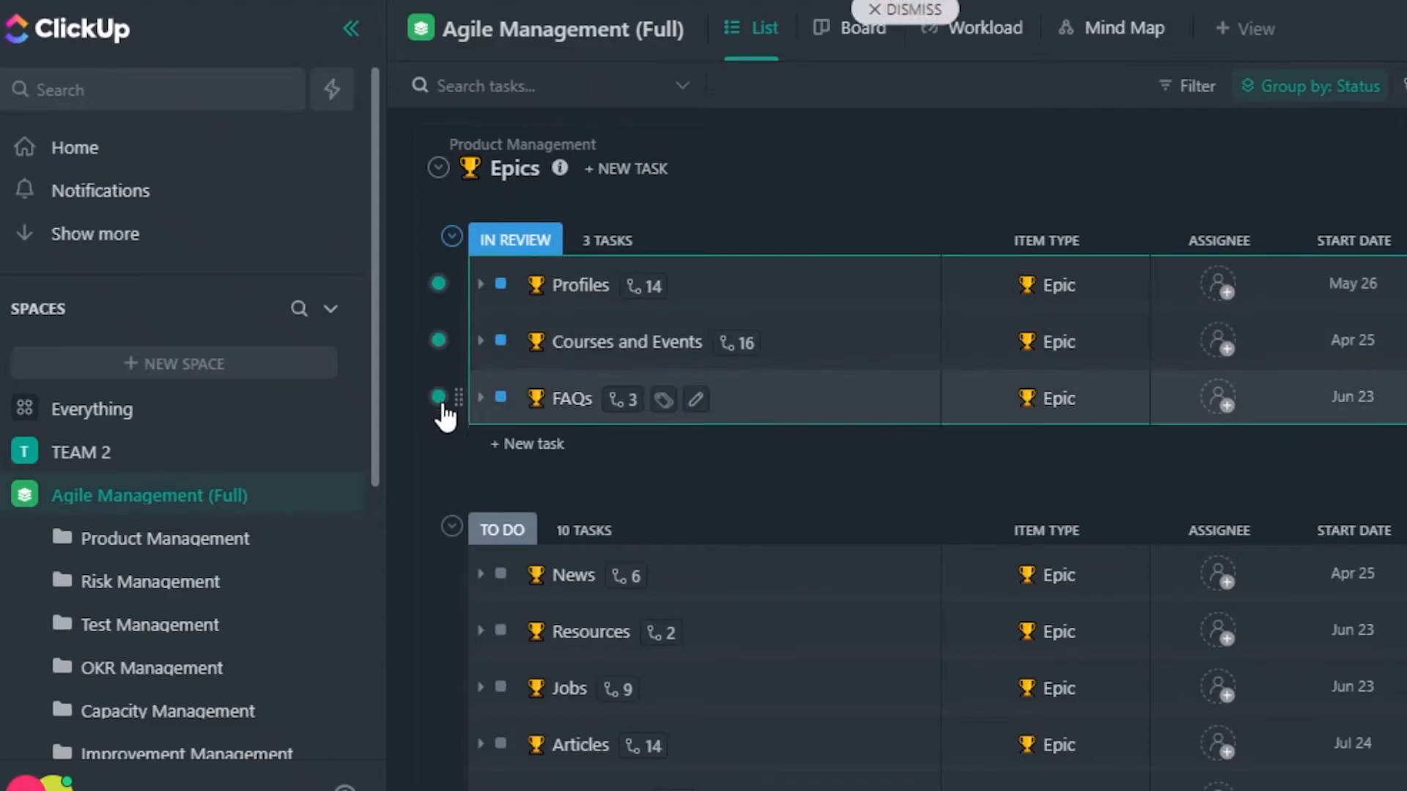
click(438, 574)
click(438, 631)
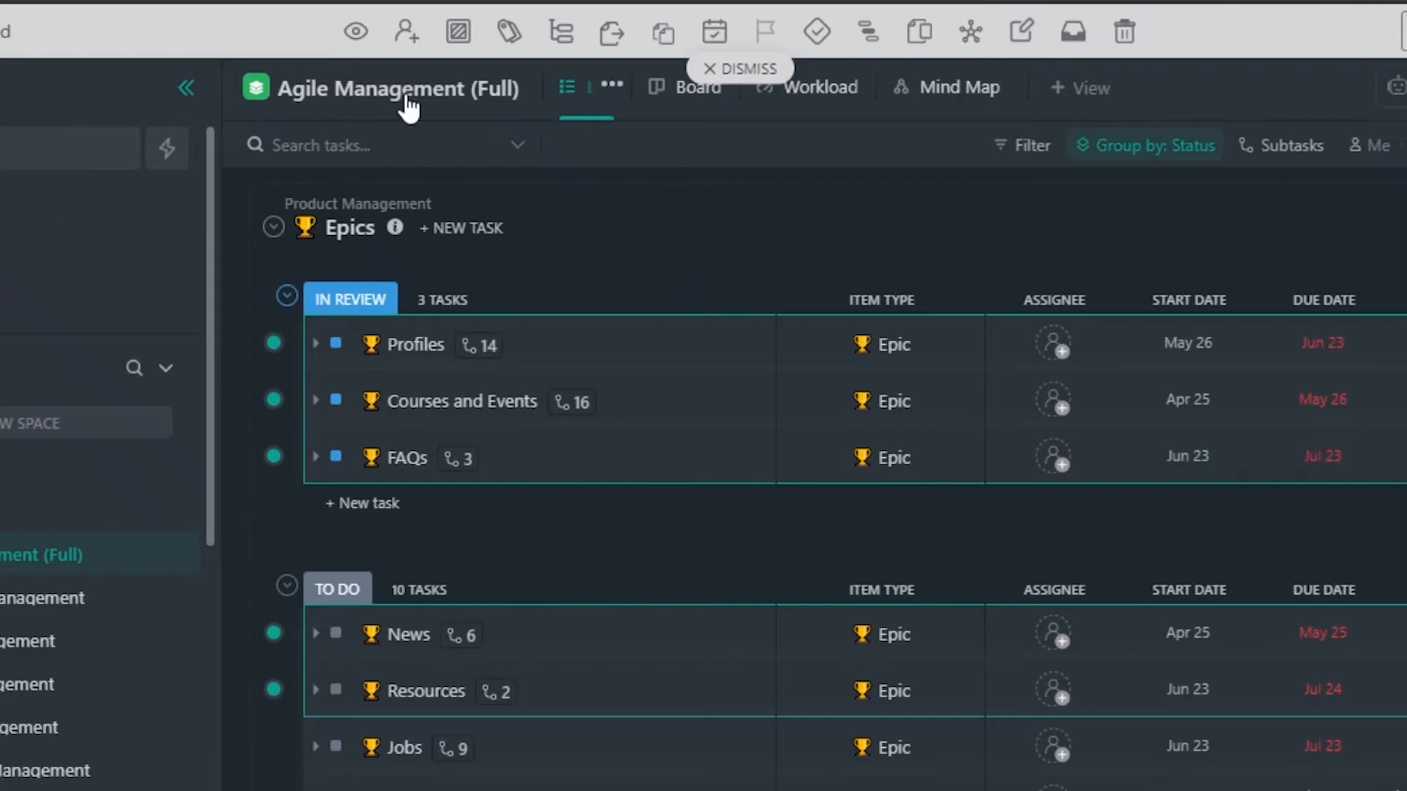
click(749, 69)
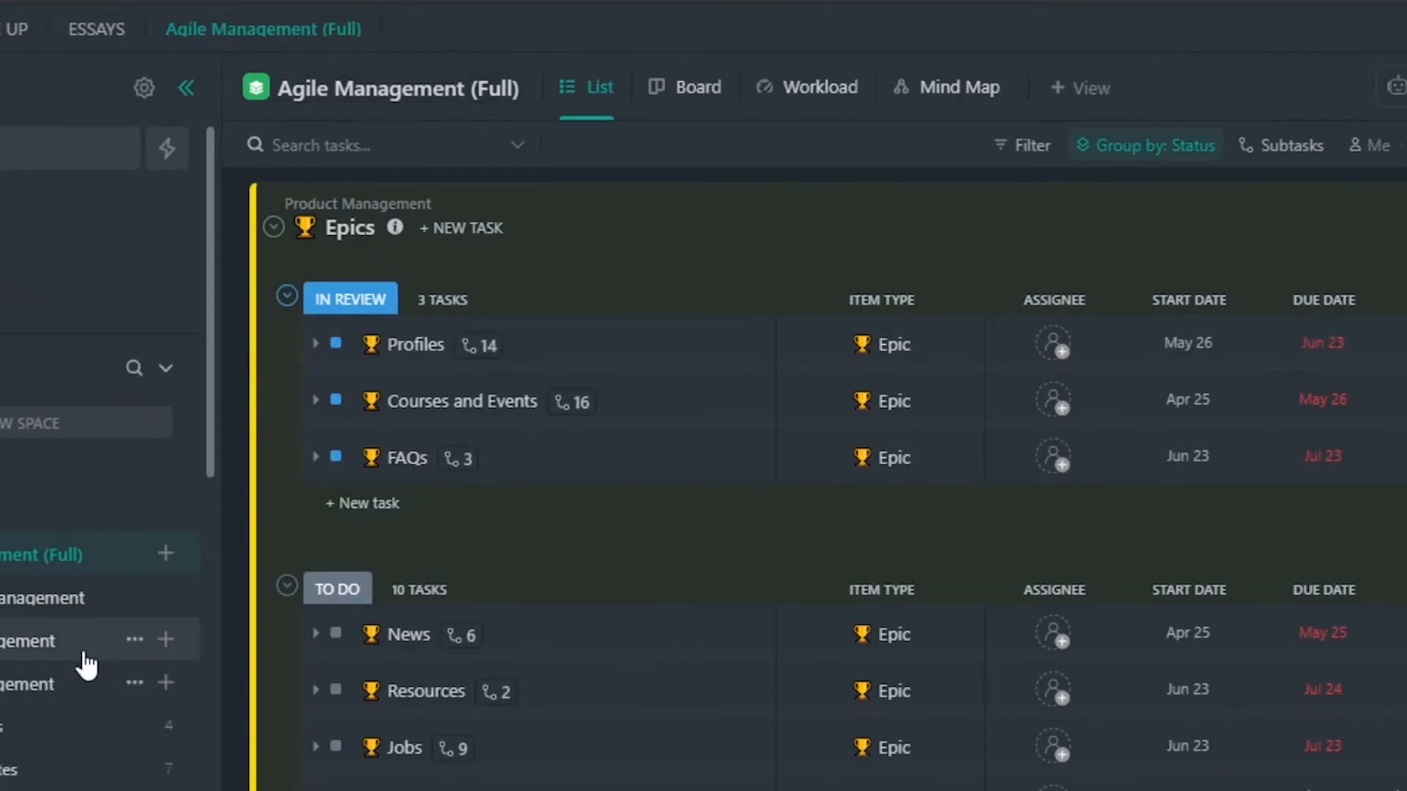
Open the READING task in the STUDENT space's ENGLISH list, look through its details, and close it.
scroll(83, 661, down, 6)
click(25, 566)
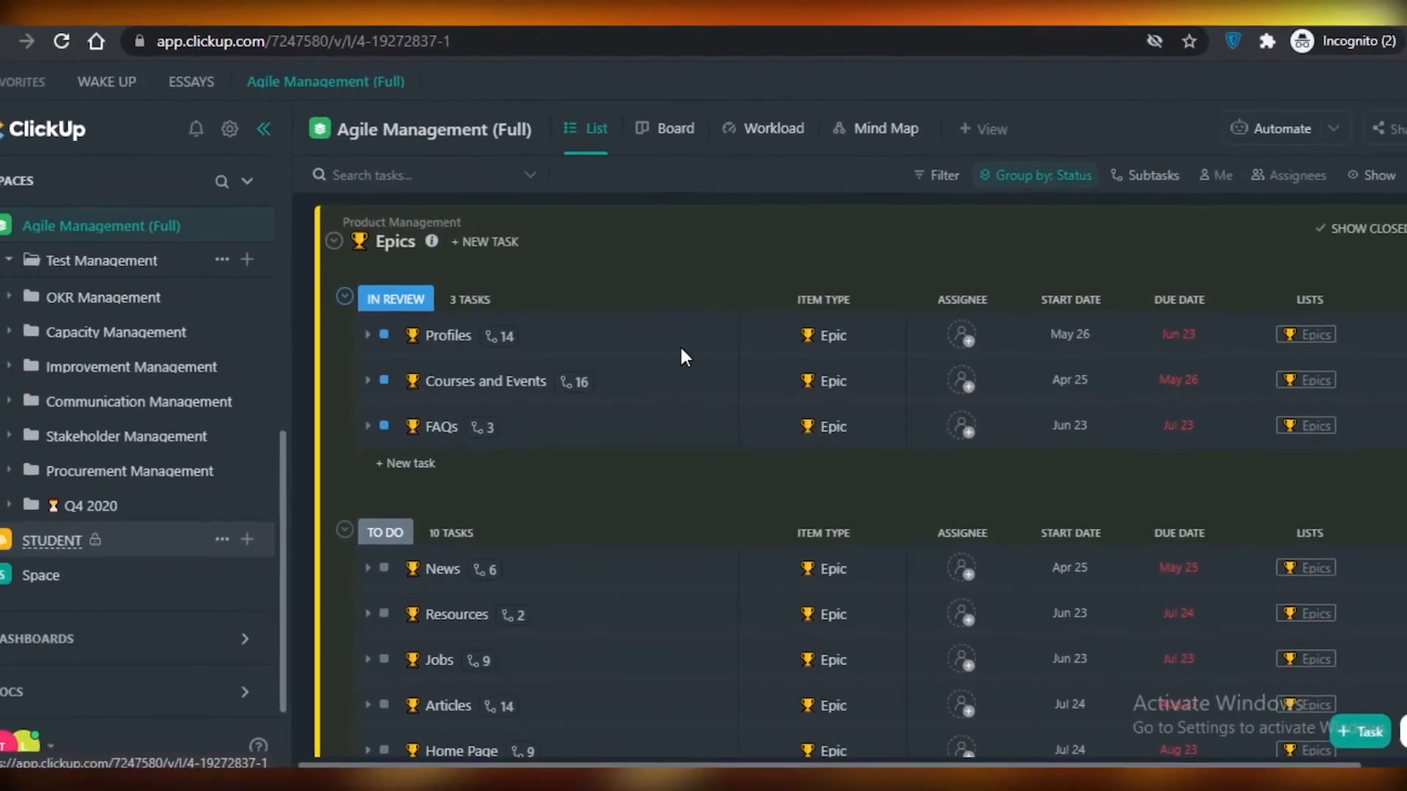
click(75, 400)
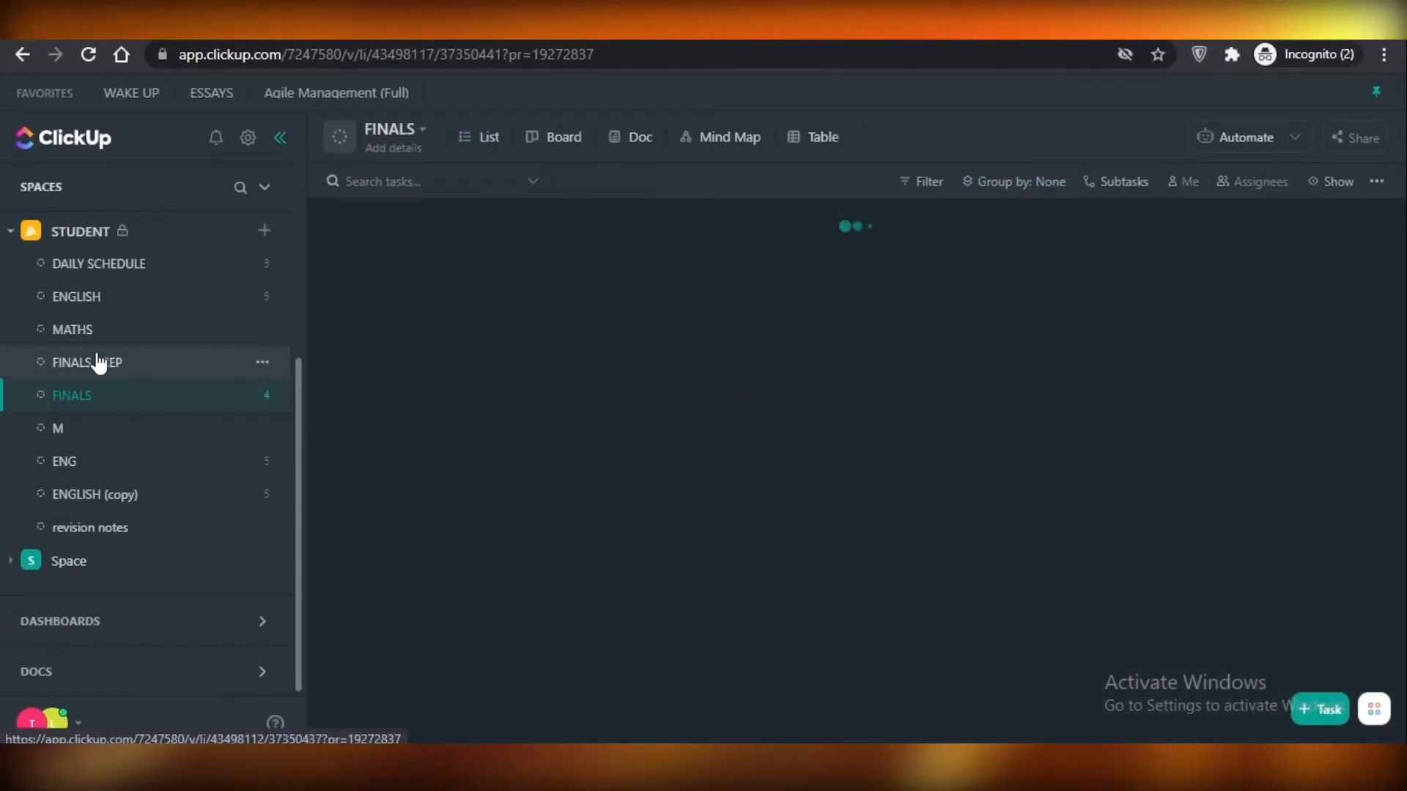
click(77, 300)
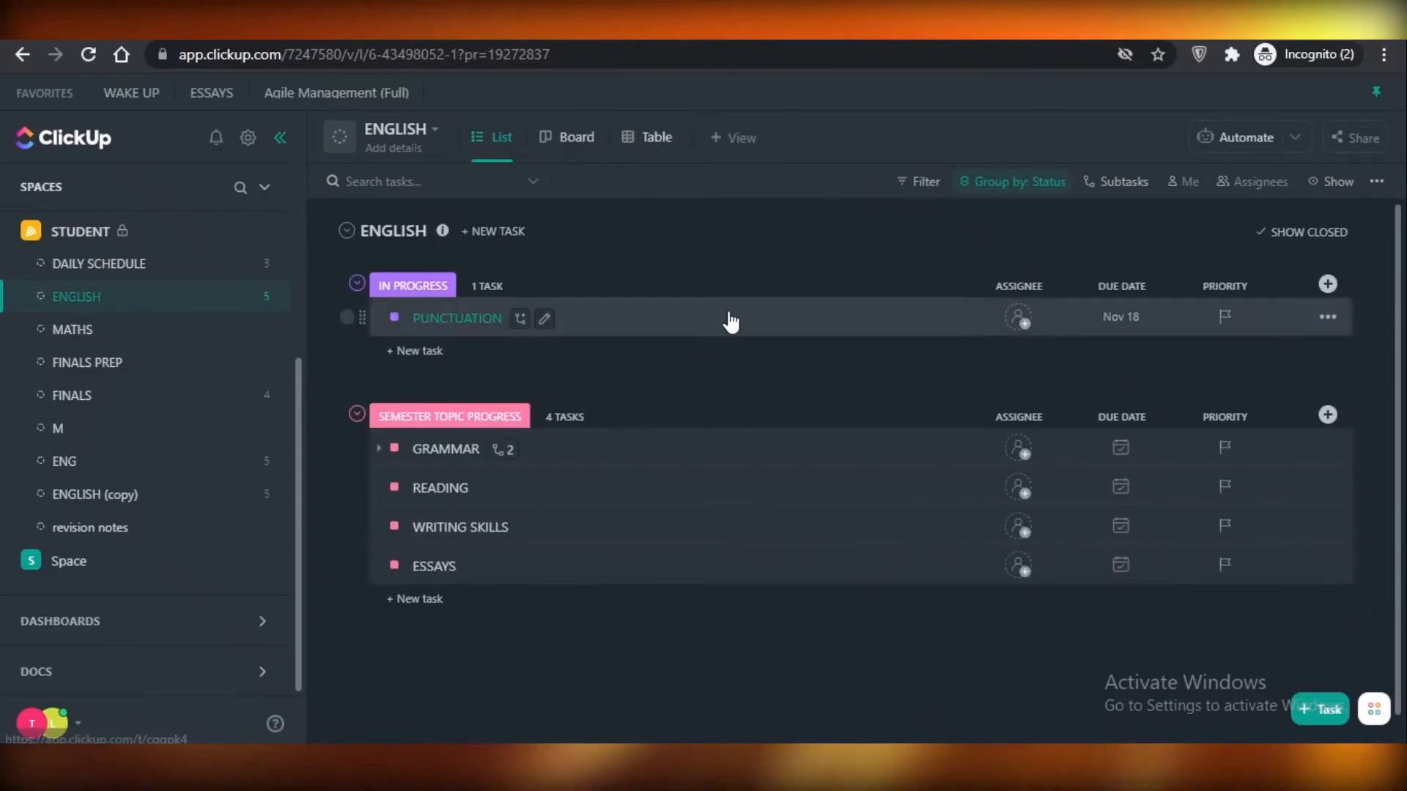
click(609, 498)
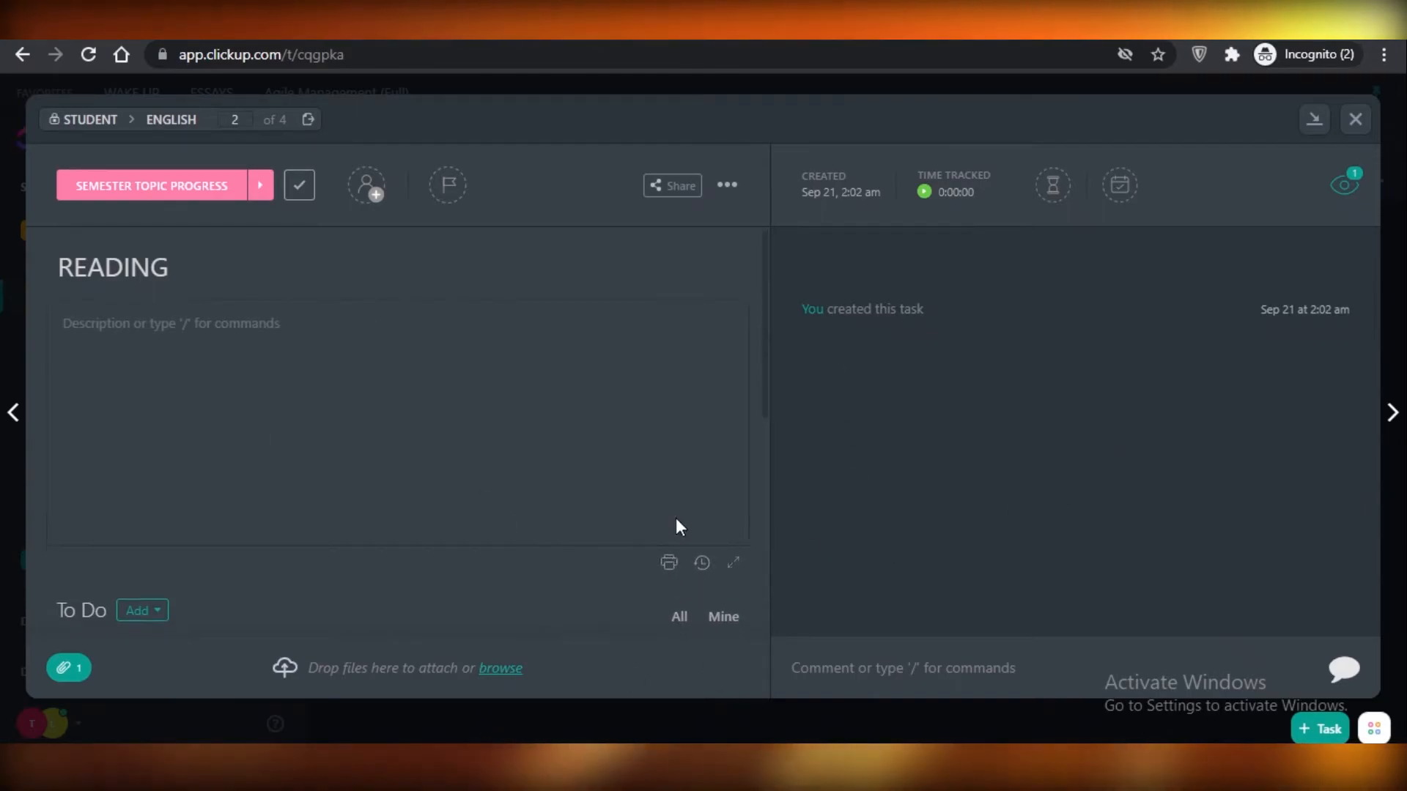
scroll(714, 518, down, 5)
scroll(836, 590, up, 5)
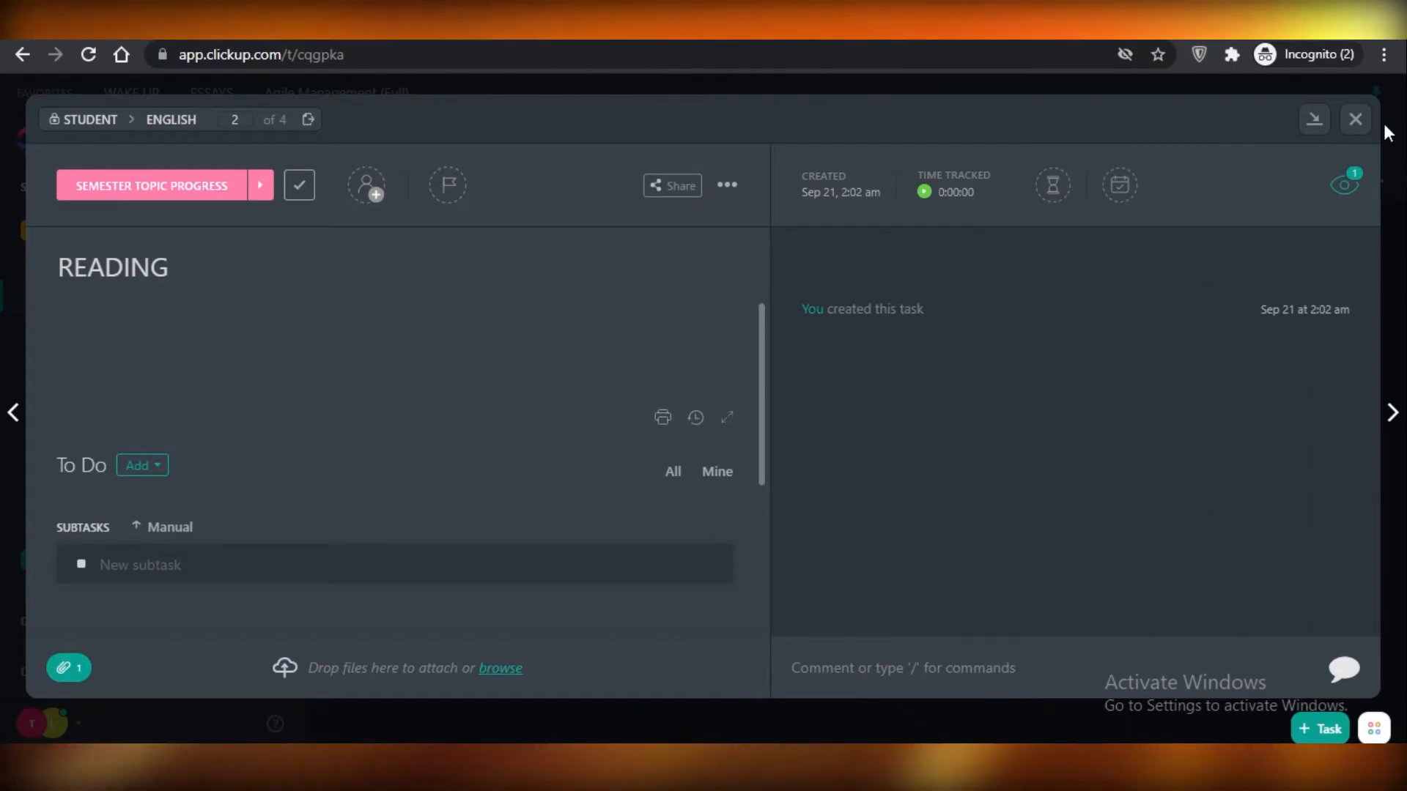
click(1355, 119)
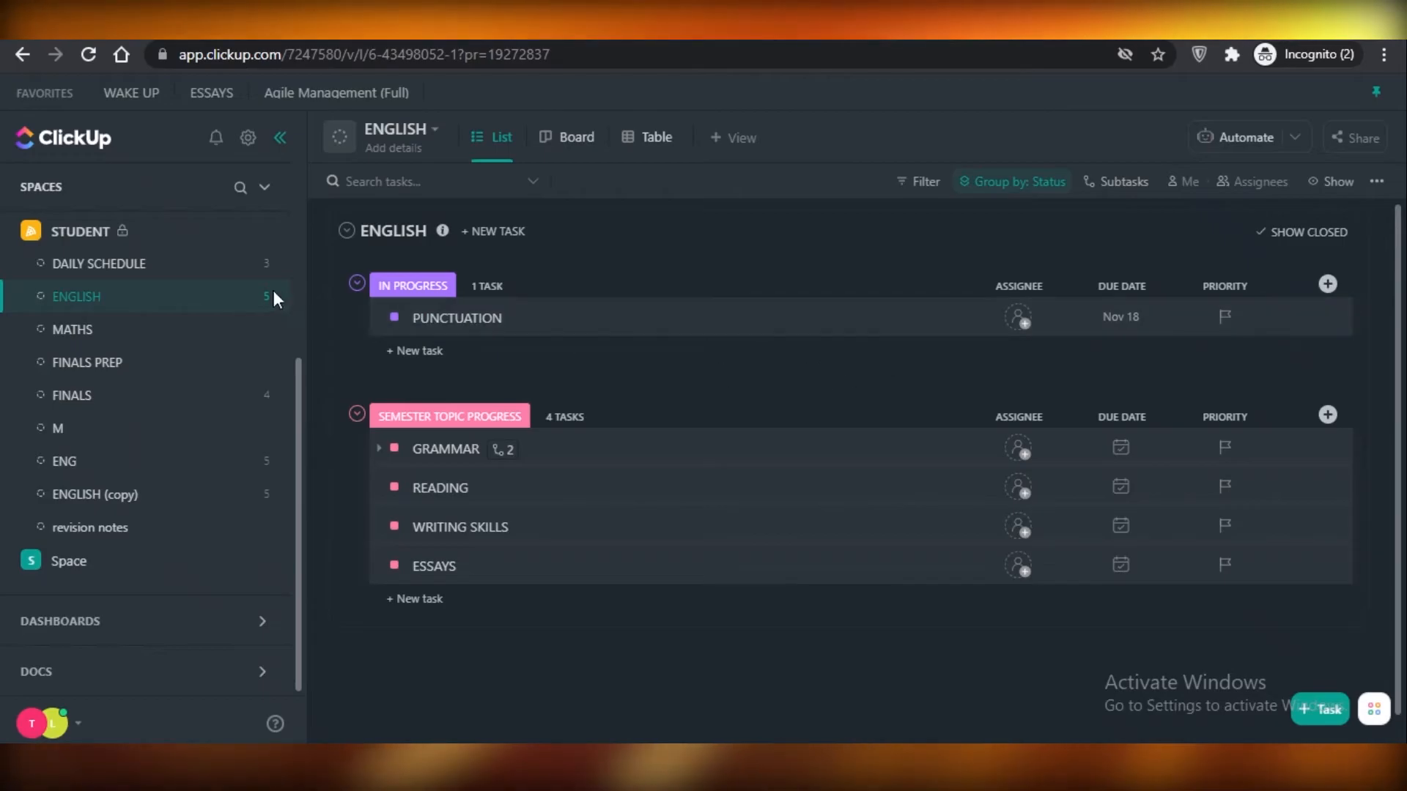
Add an "urgent" tag to the Profiles epic in the Agile Management (Full) space and close the task.
scroll(110, 330, up, 3)
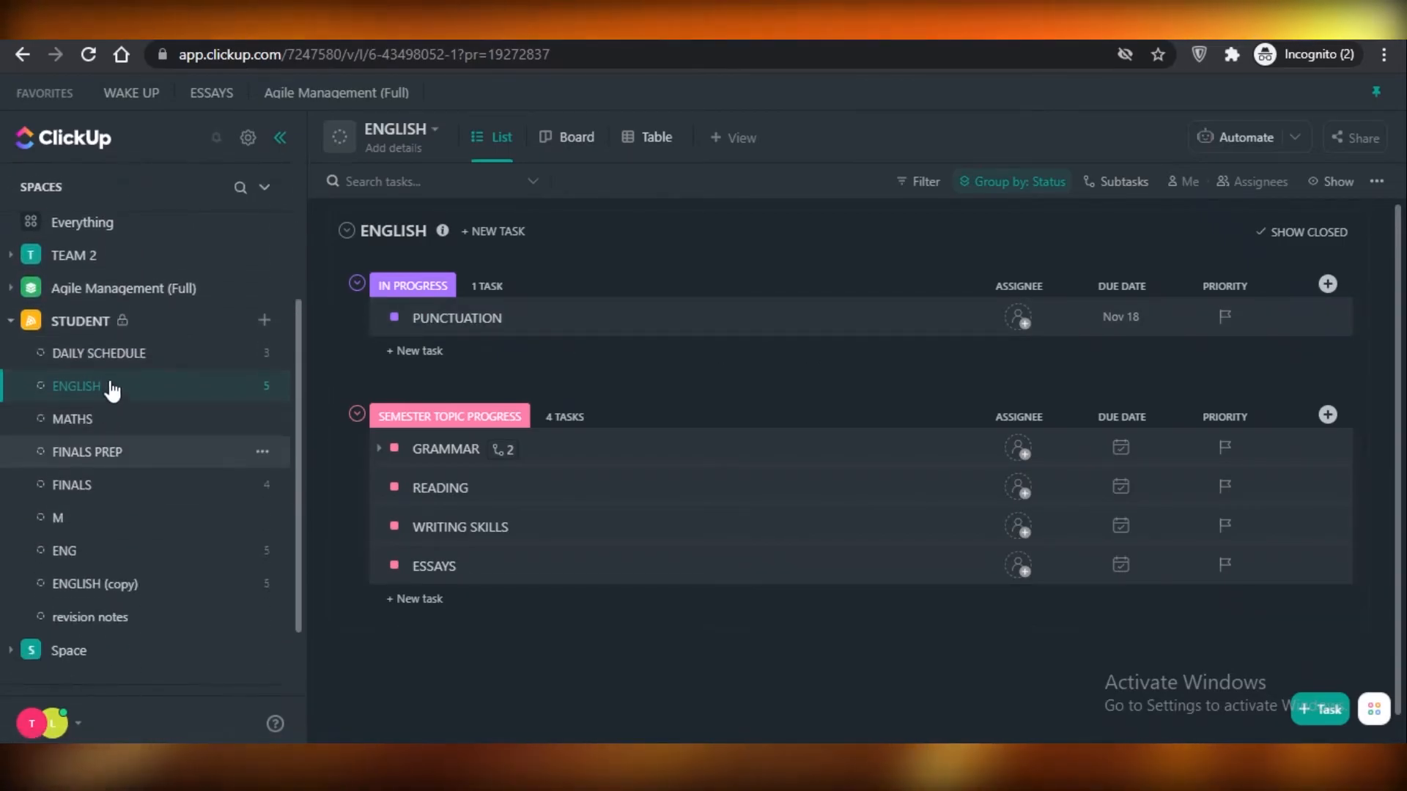
click(44, 287)
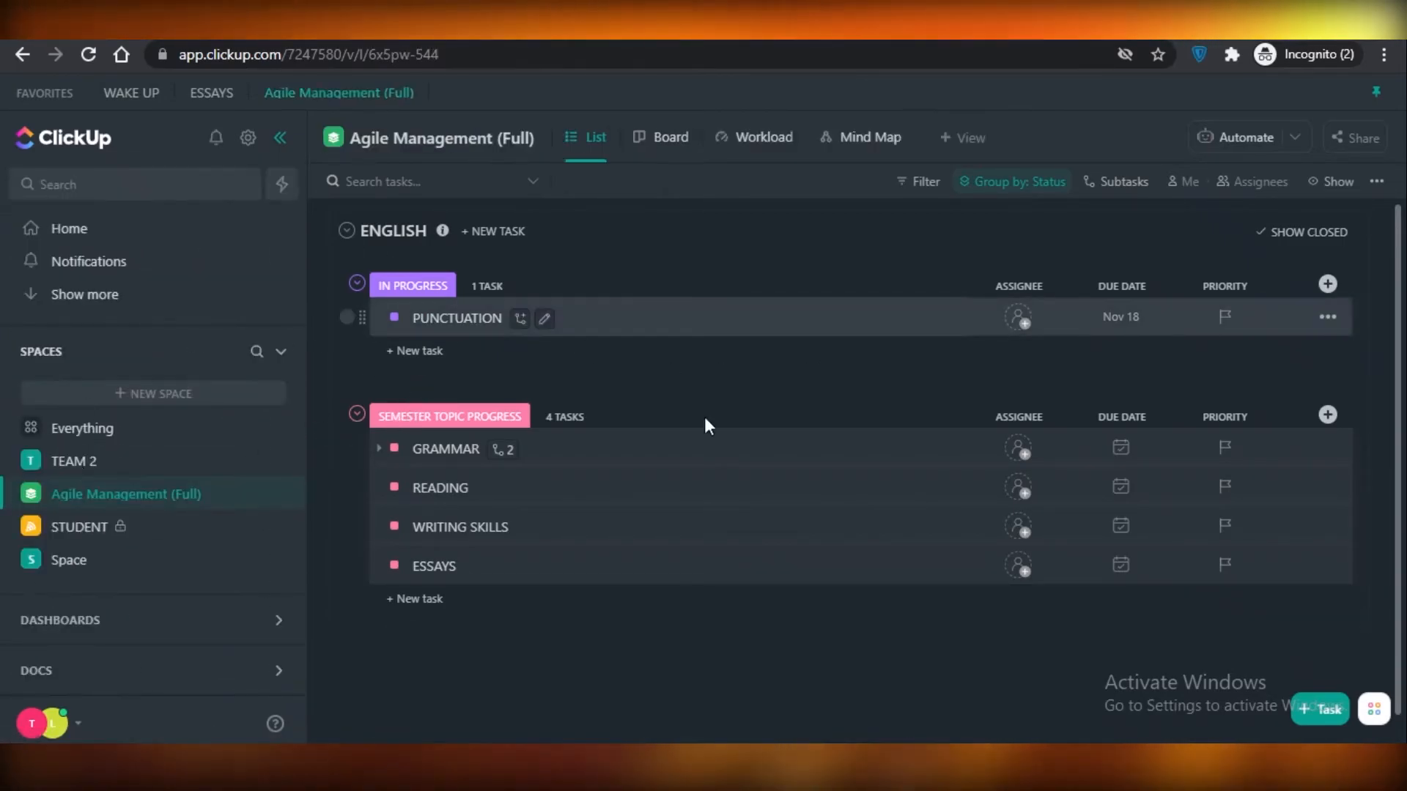
scroll(722, 527, down, 3)
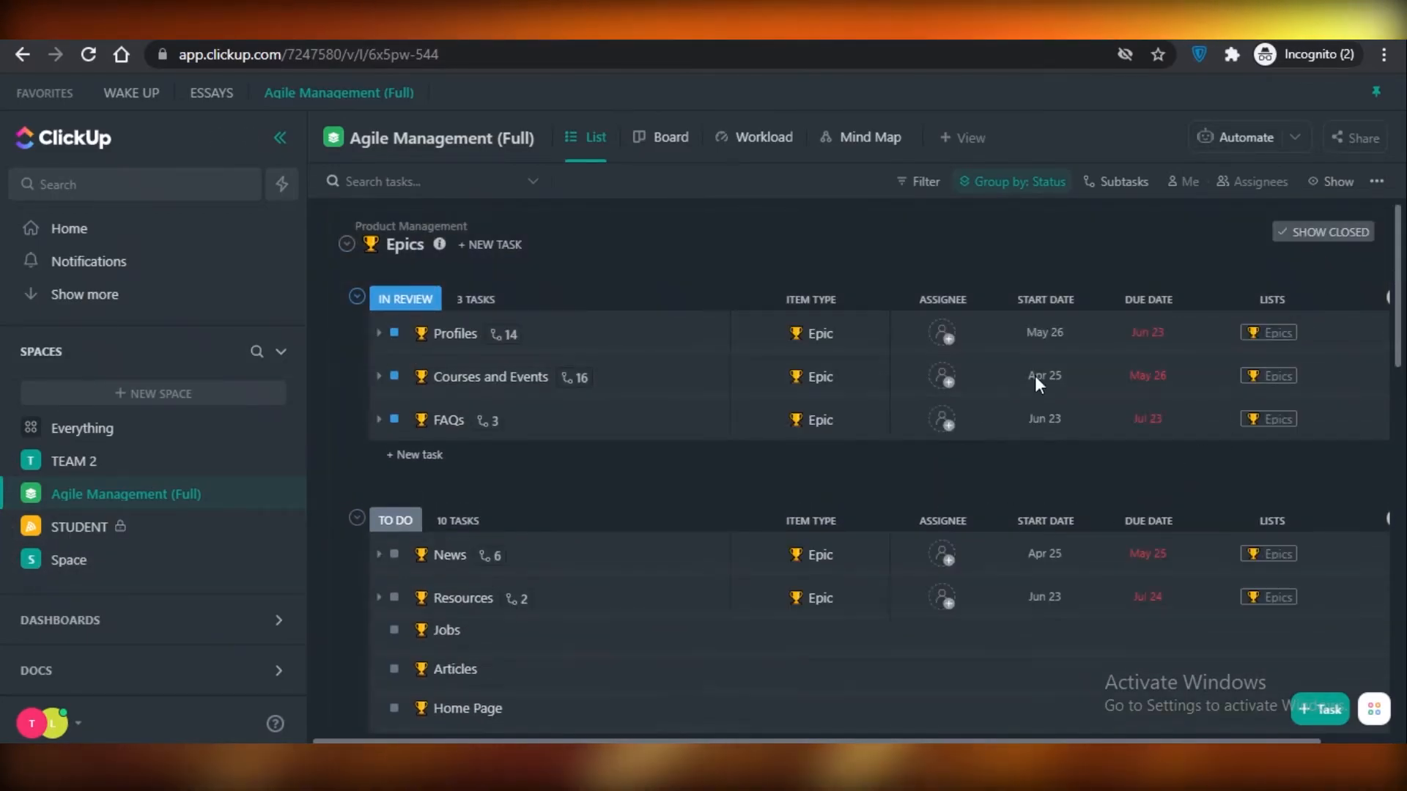
click(454, 333)
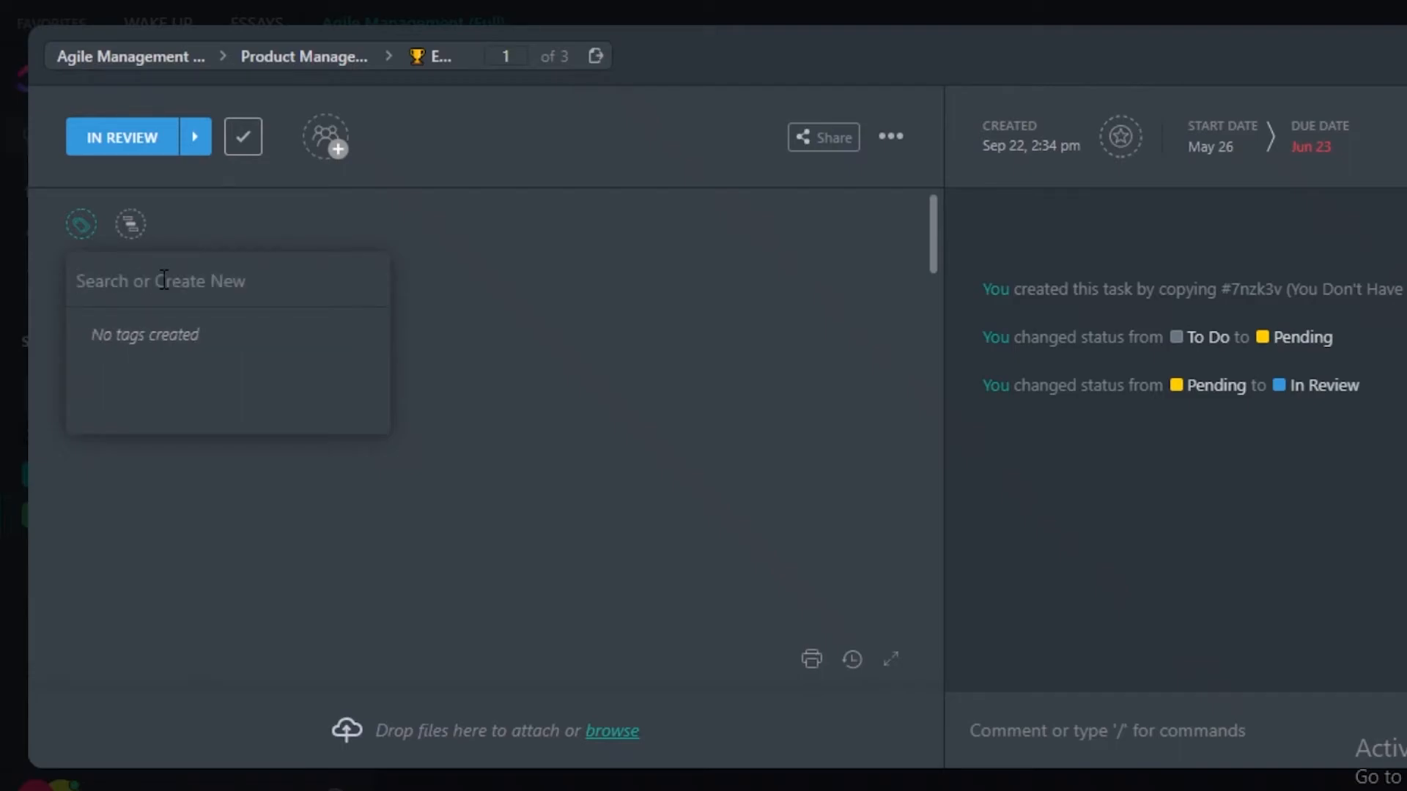
click(478, 428)
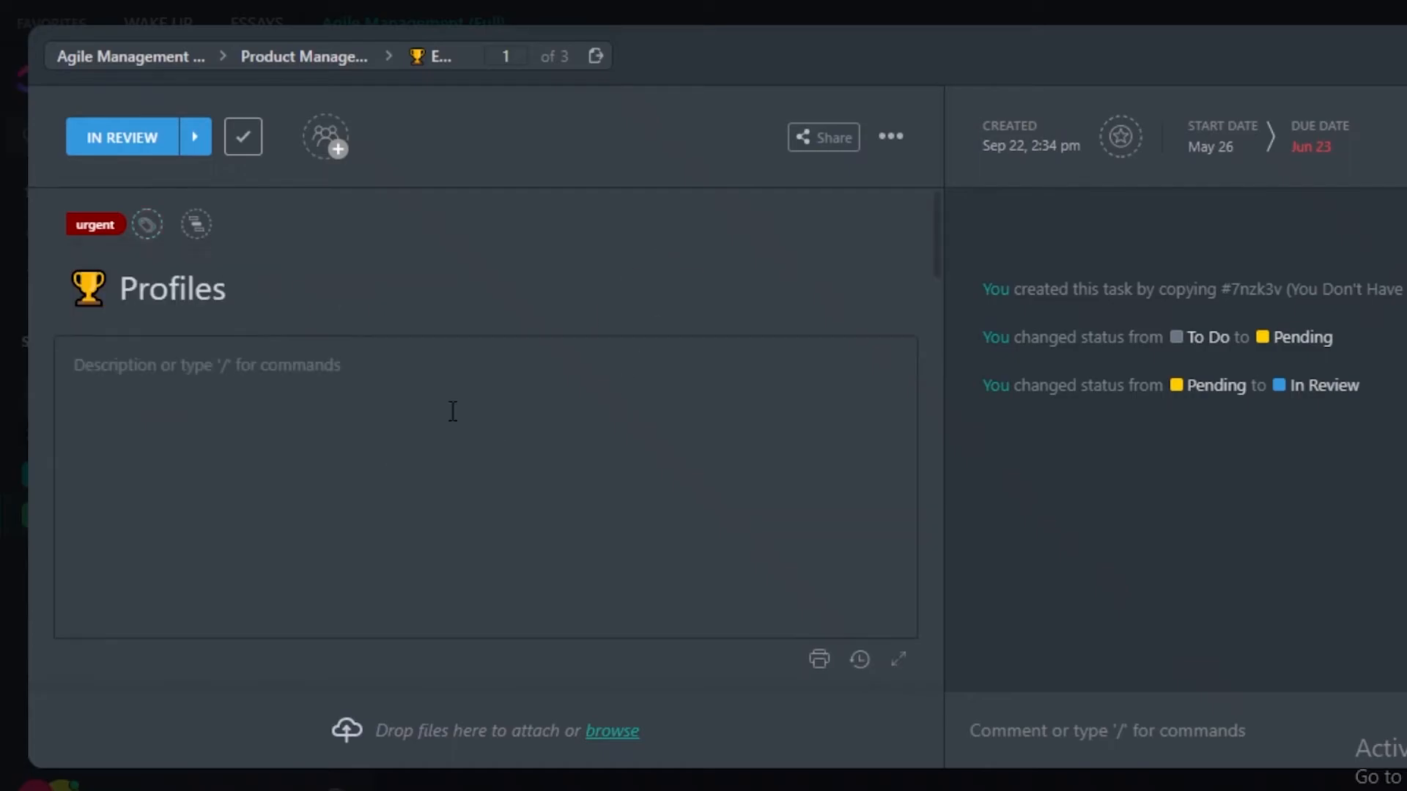
key(Escape)
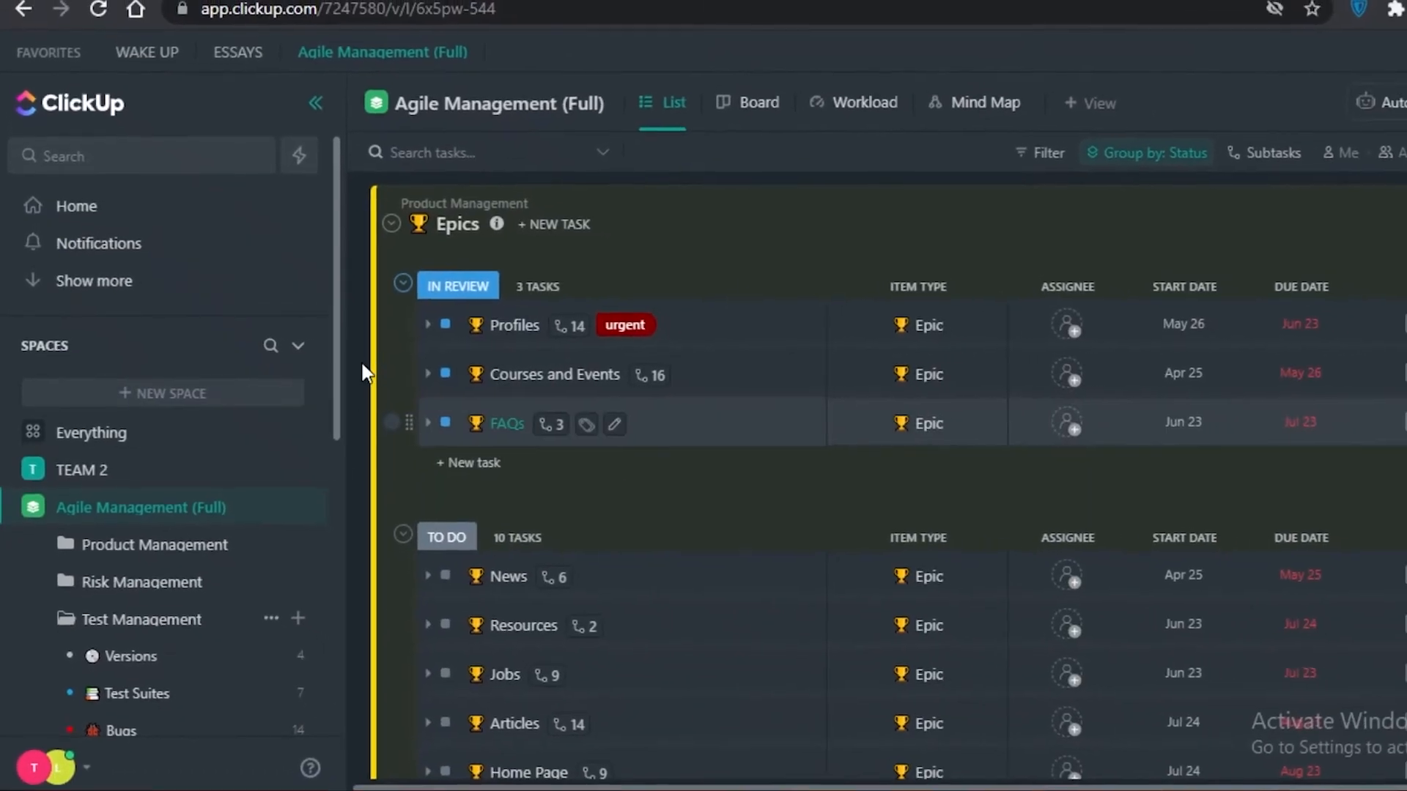
Apply the urgent tag in bulk to the three In Review epics, Profiles, Courses and Events, and FAQs.
click(391, 325)
click(391, 374)
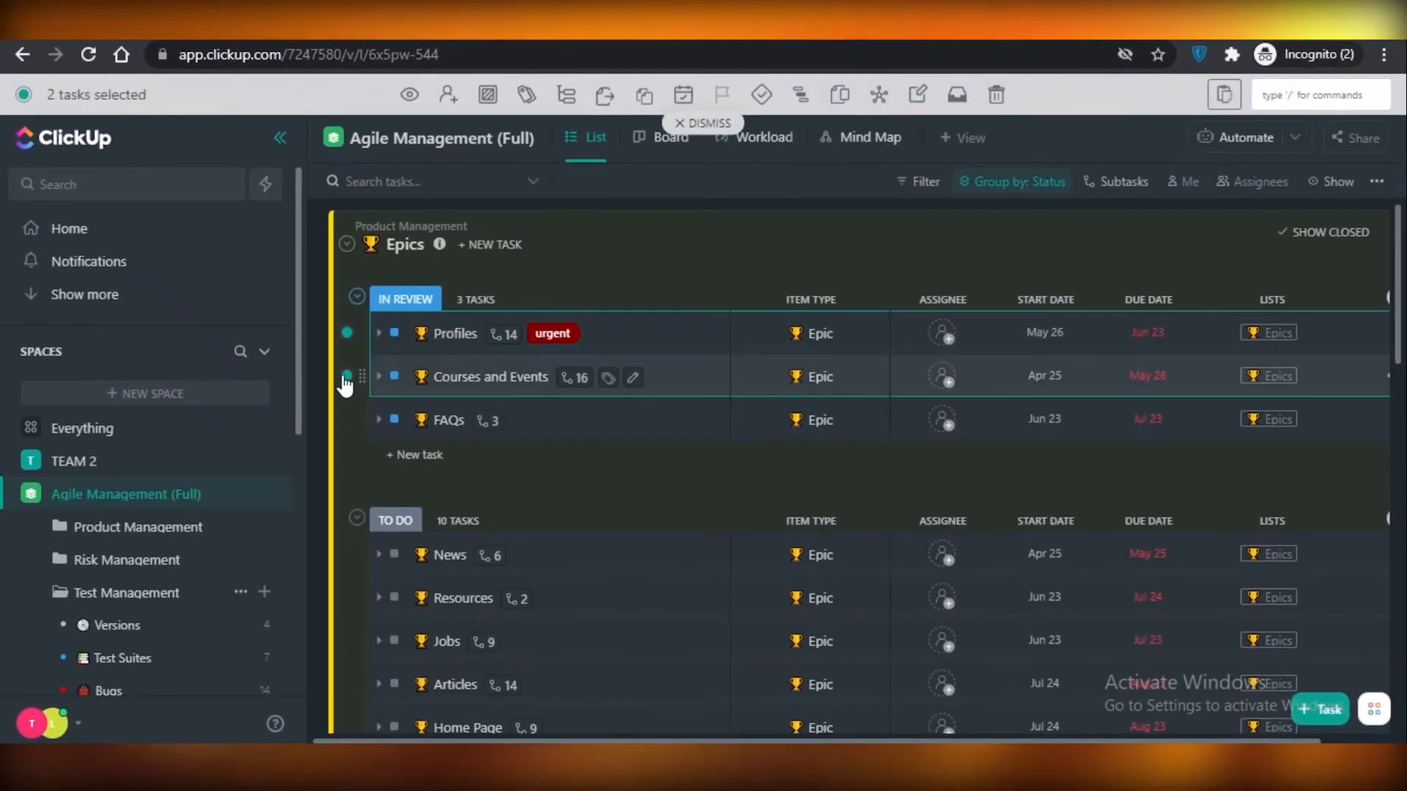
click(346, 418)
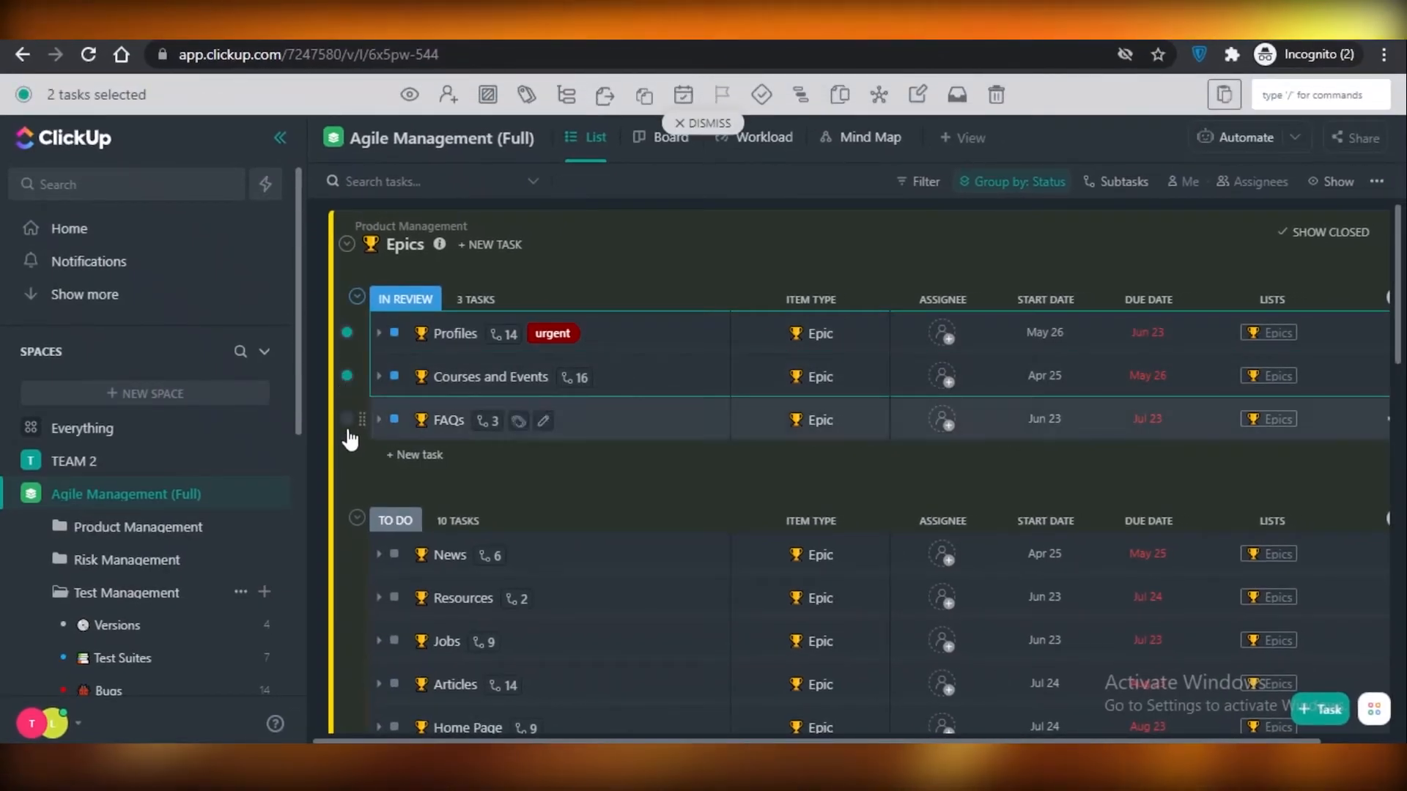
click(528, 95)
click(560, 195)
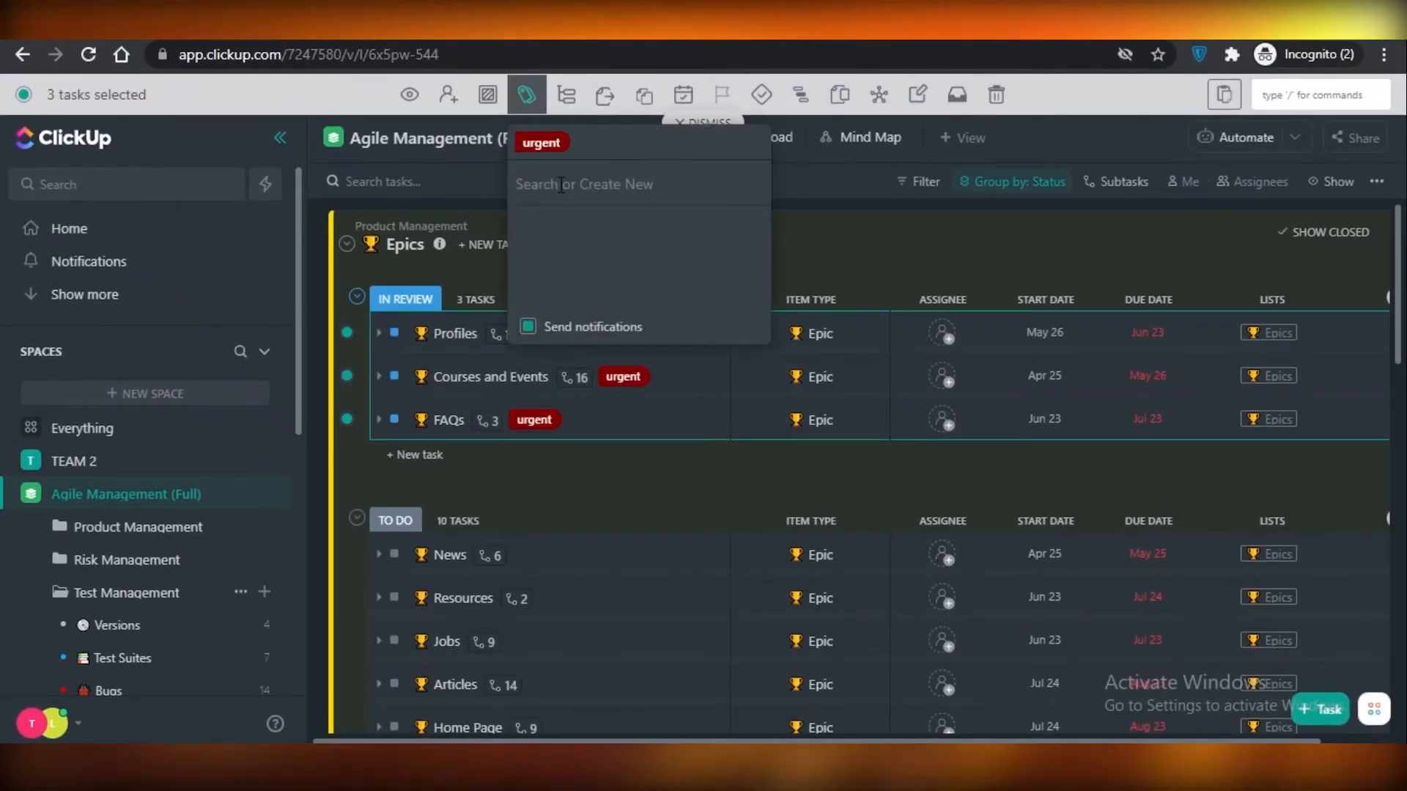
click(932, 352)
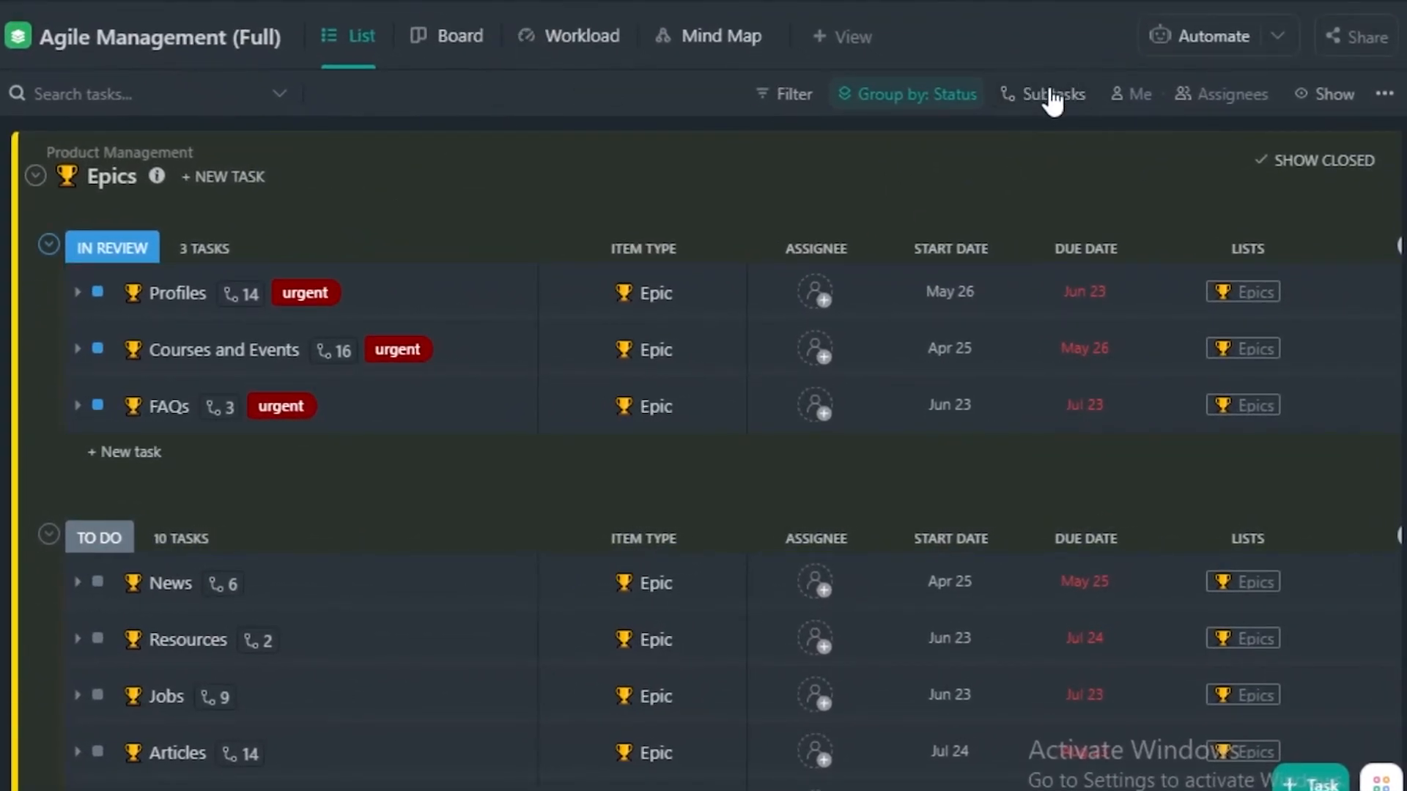
Set the subtasks to Expand all in the Agile Management list and look through the expanded tasks.
click(1037, 103)
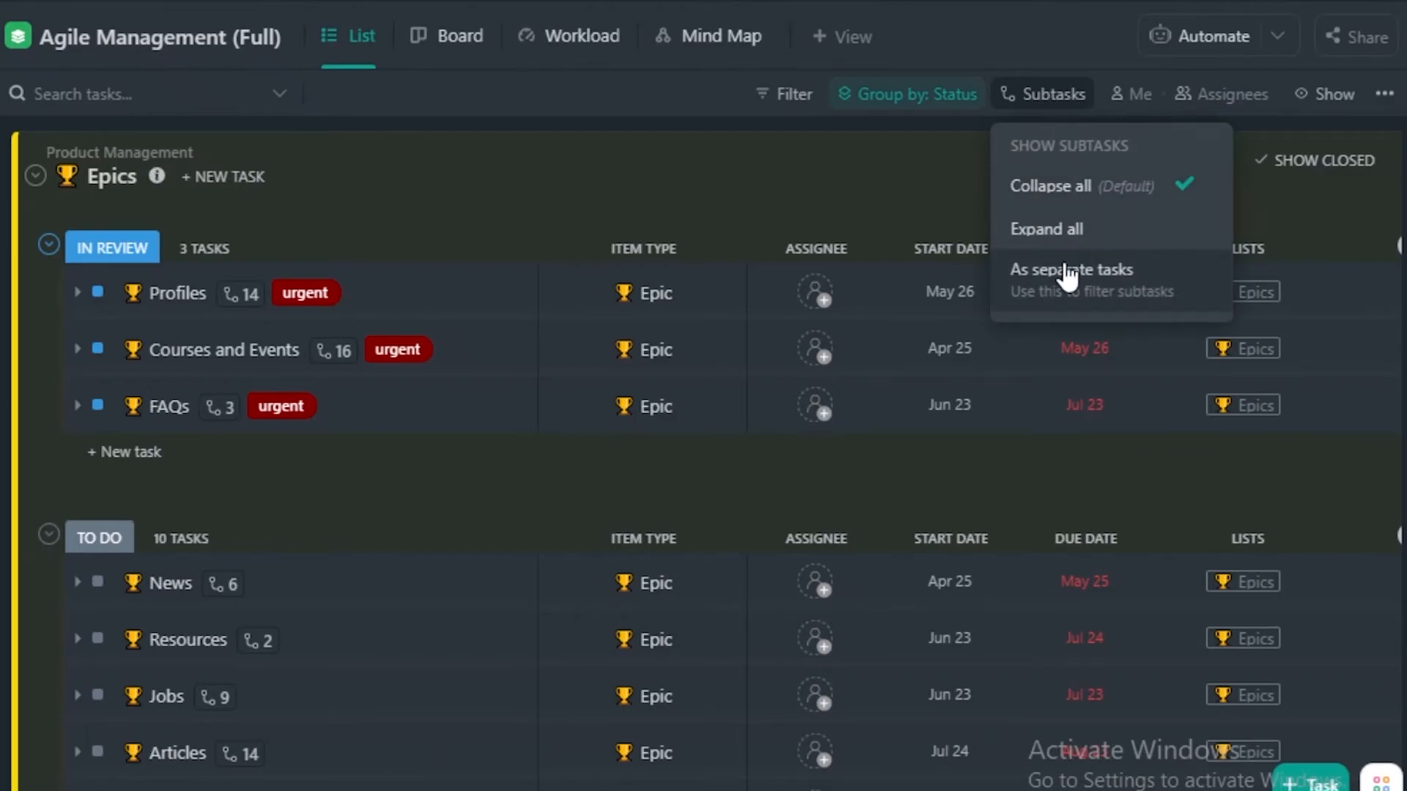
click(1059, 231)
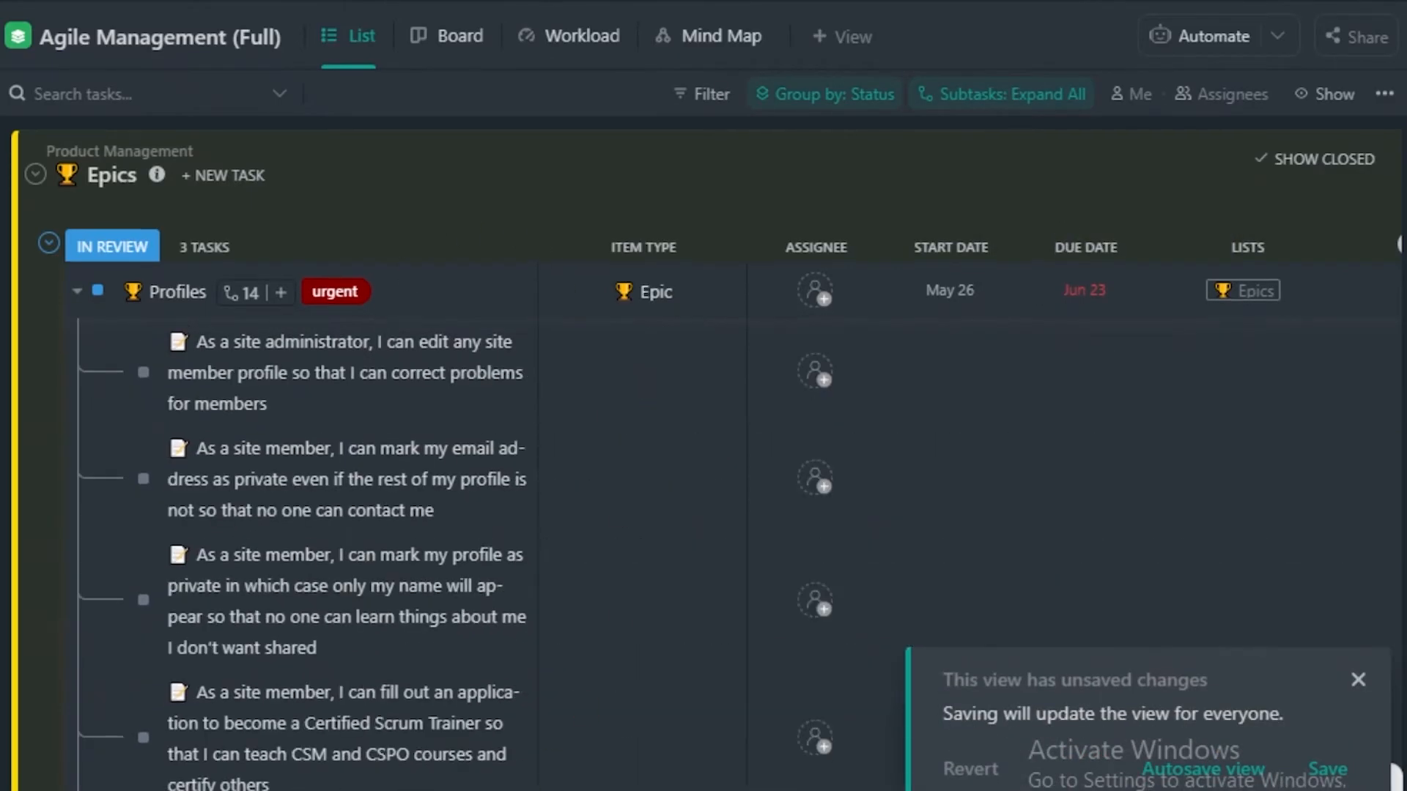
scroll(267, 732, down, 3)
scroll(271, 784, down, 1)
scroll(449, 468, up, 4)
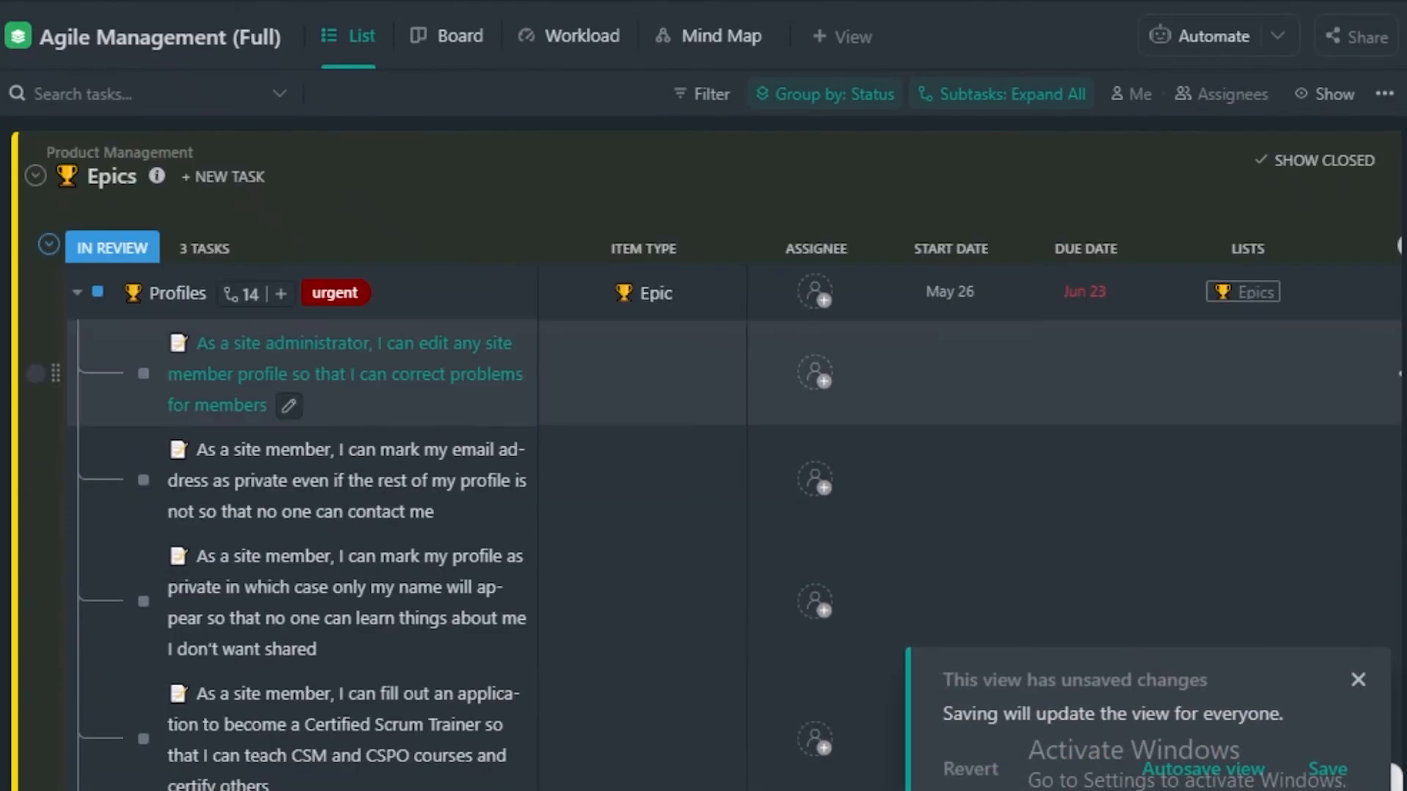
scroll(331, 251, down, 9)
scroll(440, 477, down, 10)
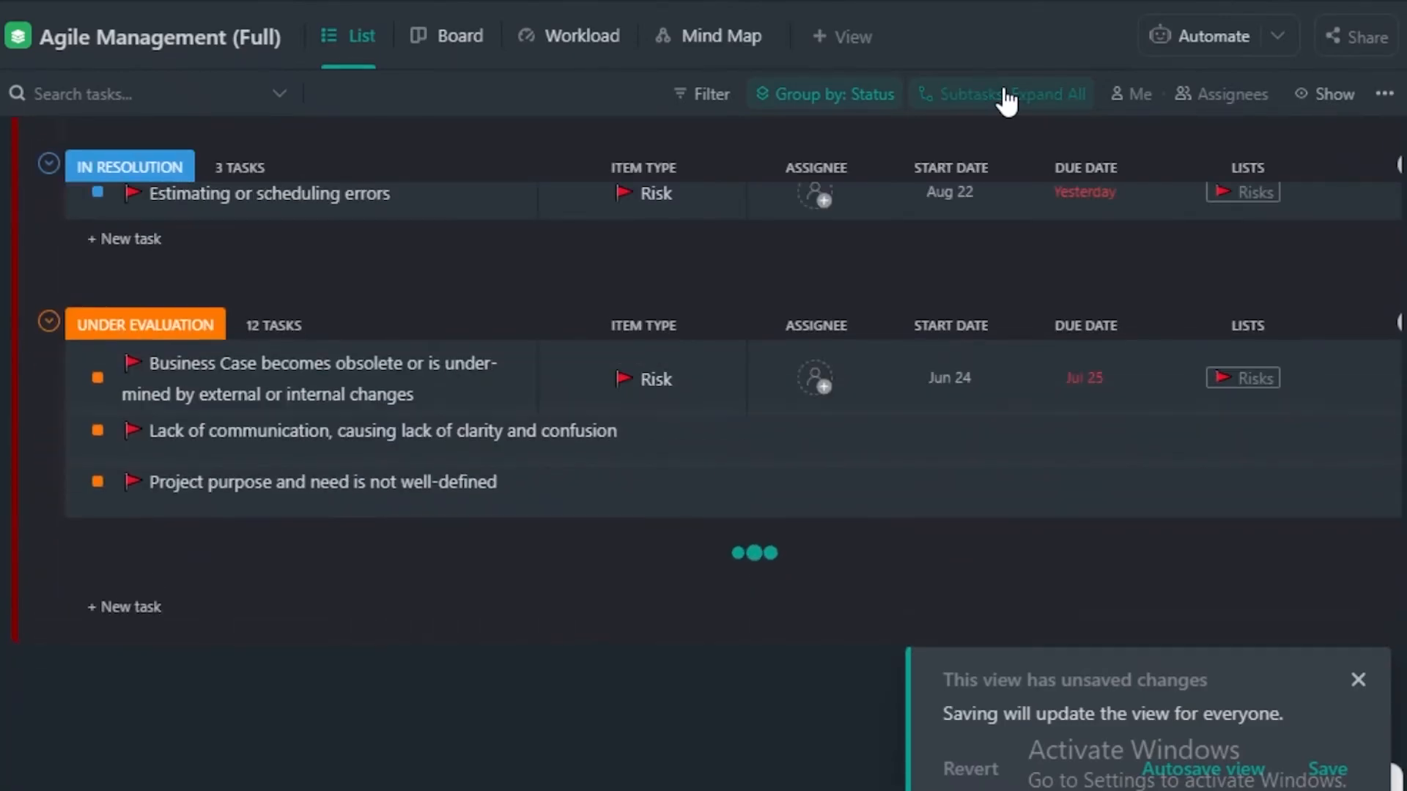
Return the list's subtasks to the default collapsed display and look over the To Do epics.
click(1092, 91)
scroll(409, 276, up, 10)
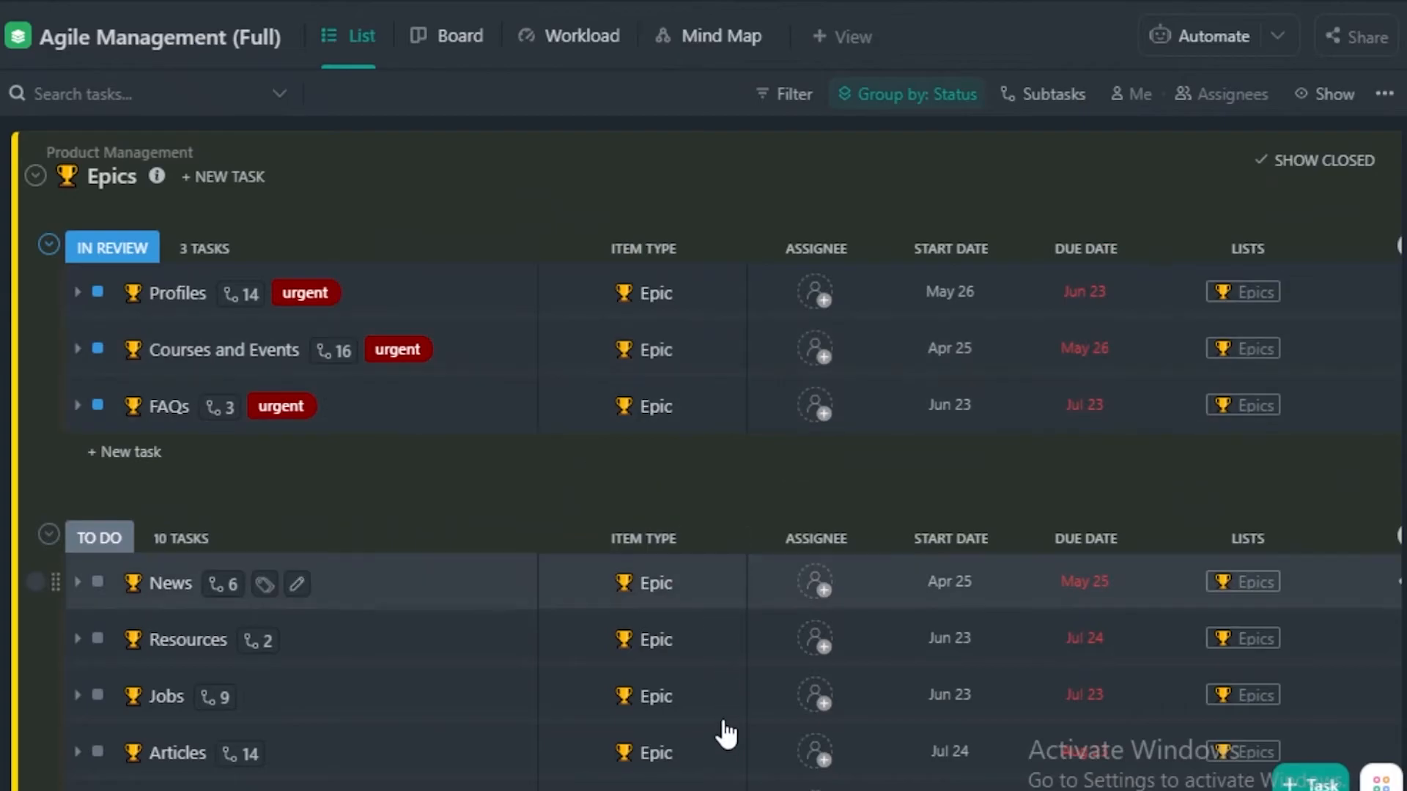
scroll(513, 400, down, 3)
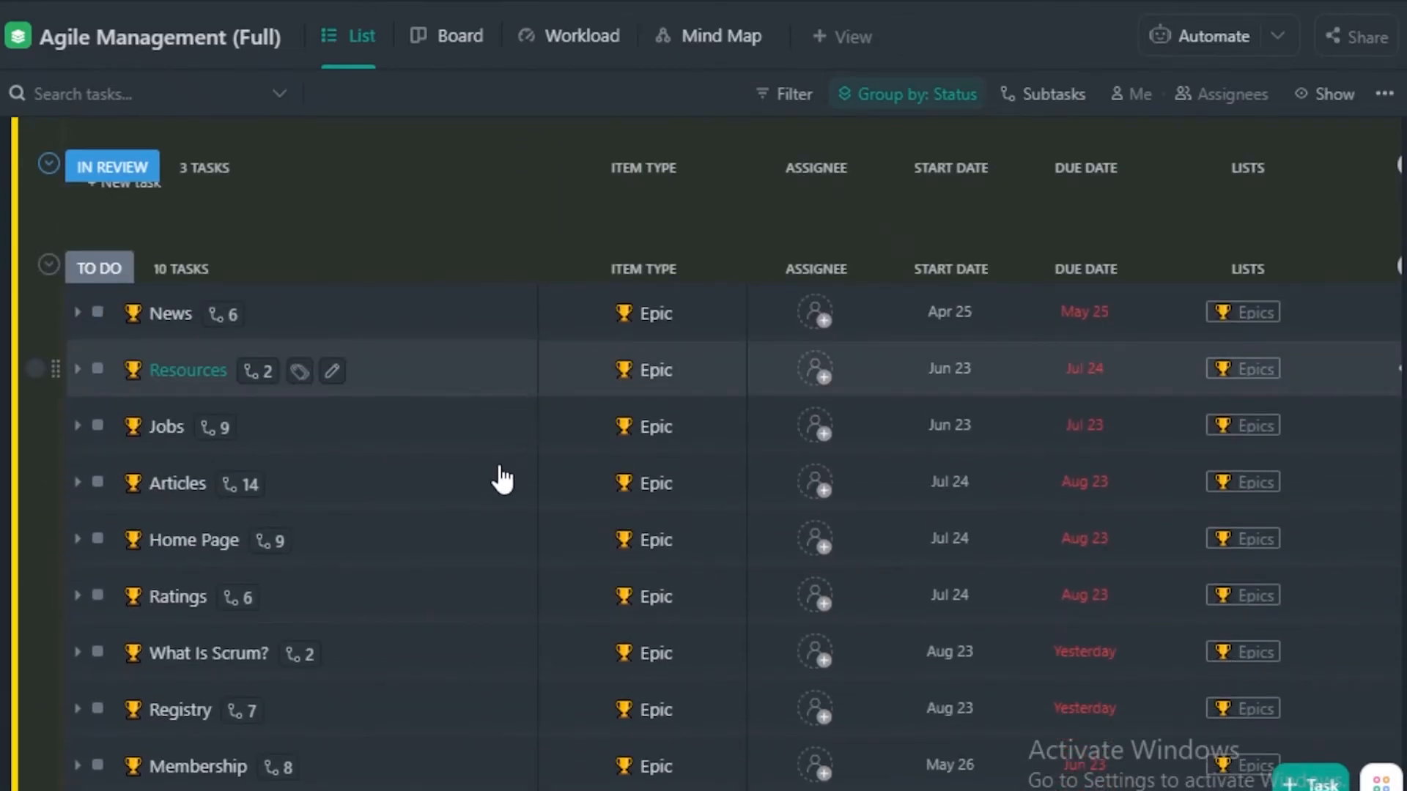
Review the personal settings, the TEAM 1 workspace settings and the other settings categories, and return to the space.
click(4, 744)
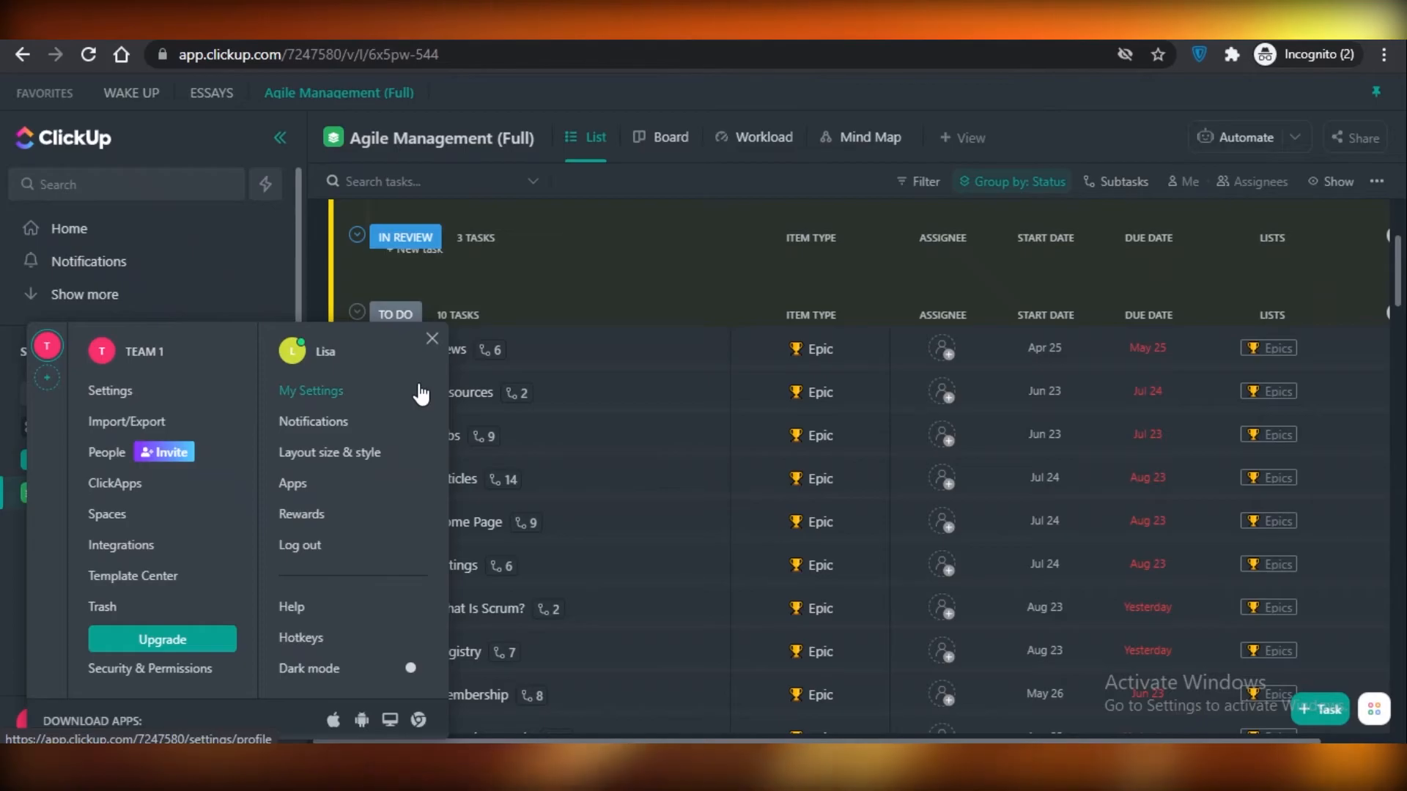
click(315, 361)
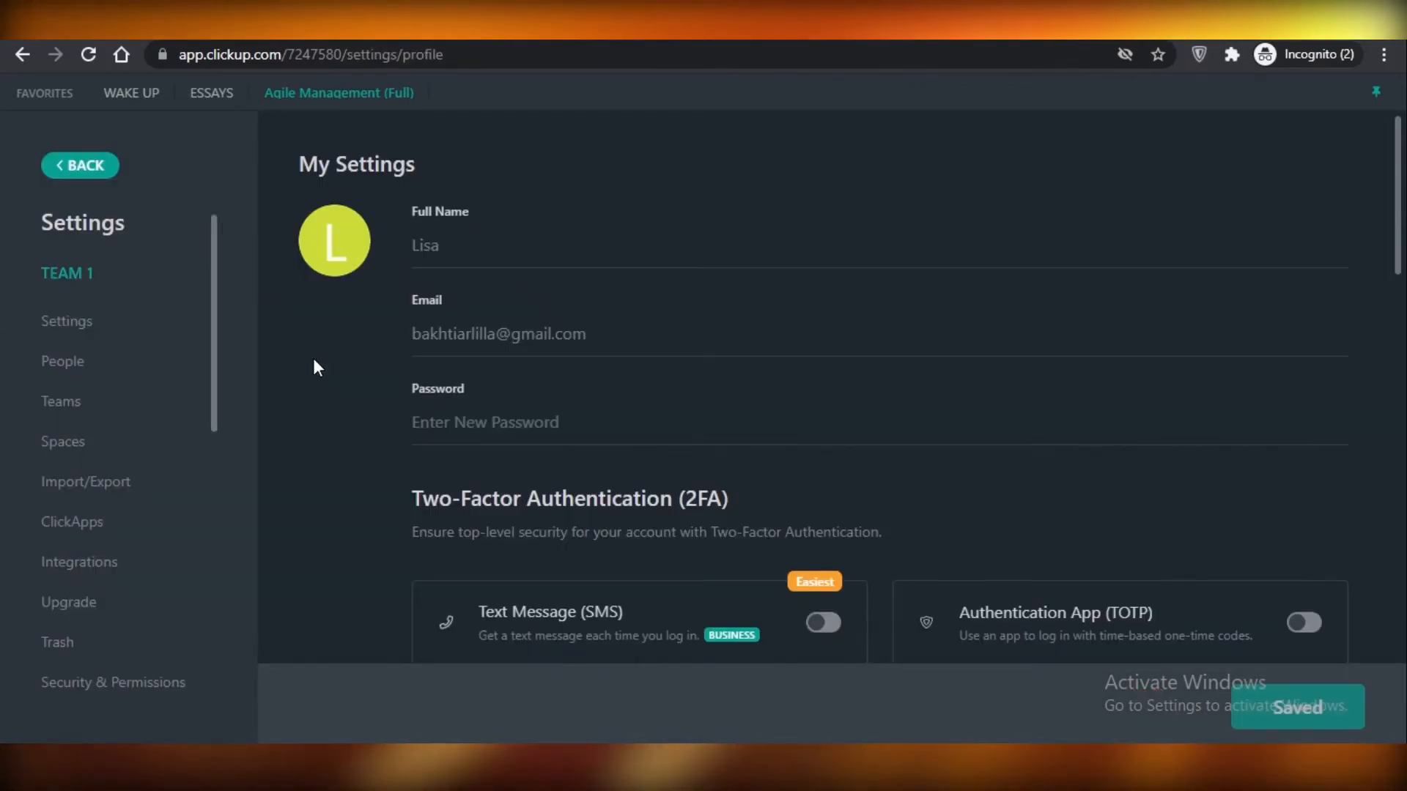
click(80, 168)
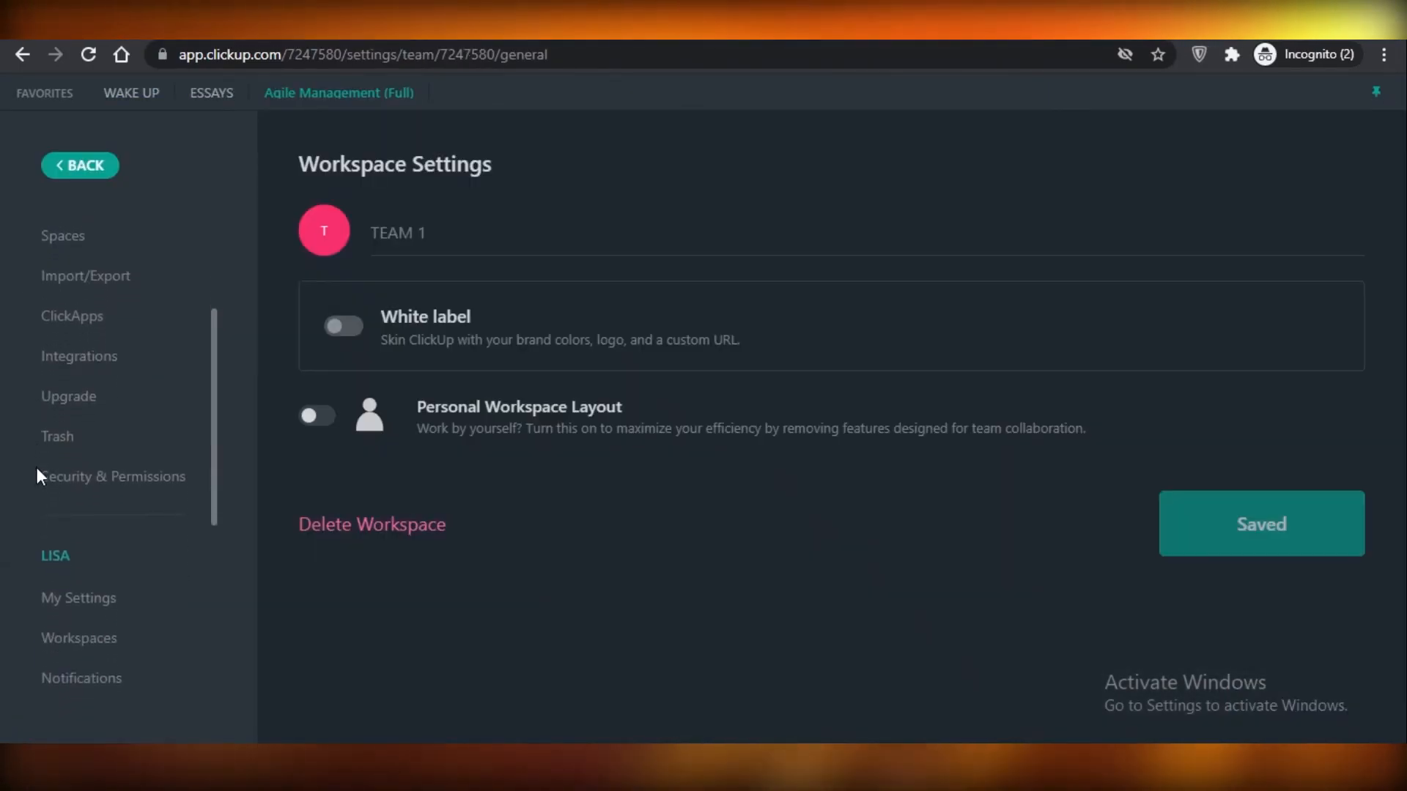
scroll(116, 486, down, 5)
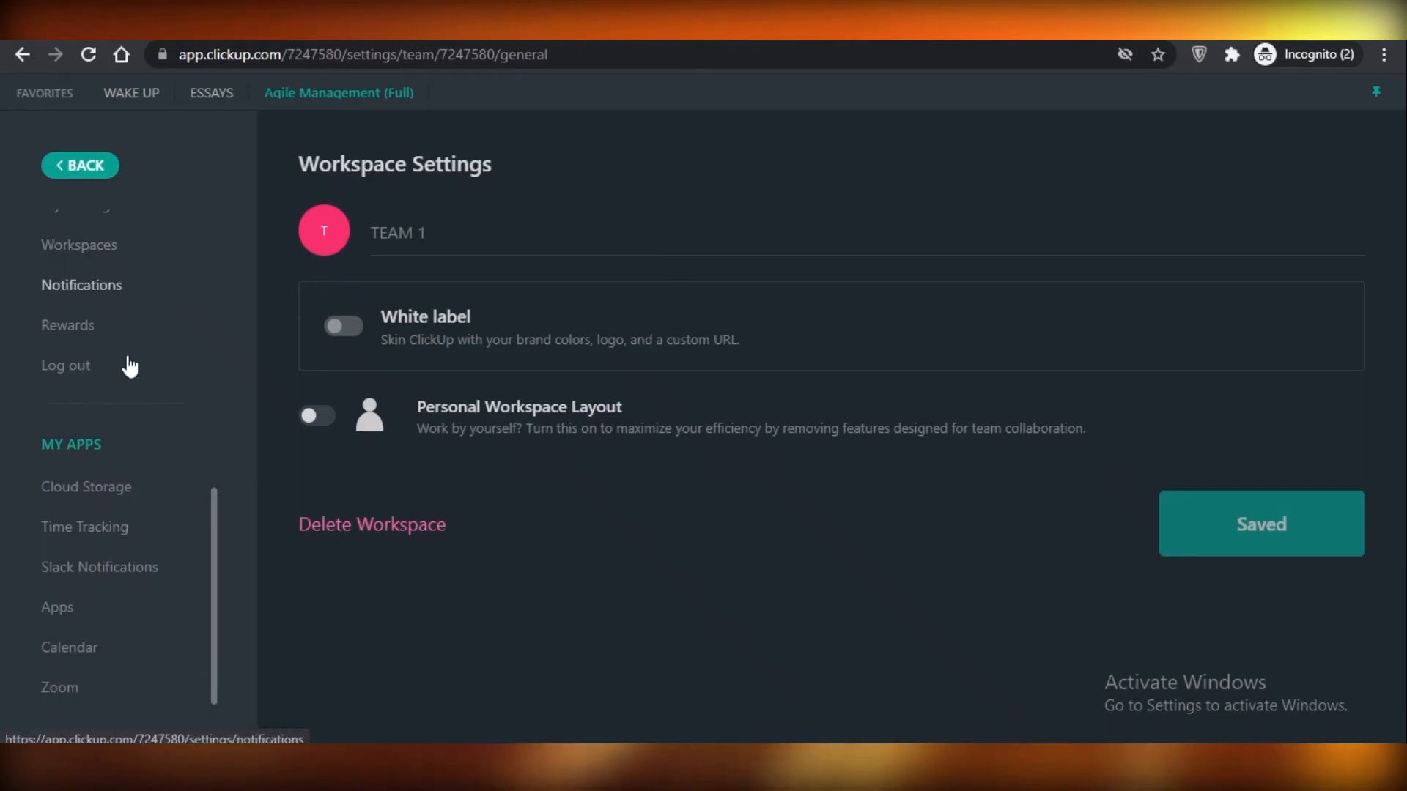
scroll(119, 328, up, 3)
scroll(88, 477, down, 3)
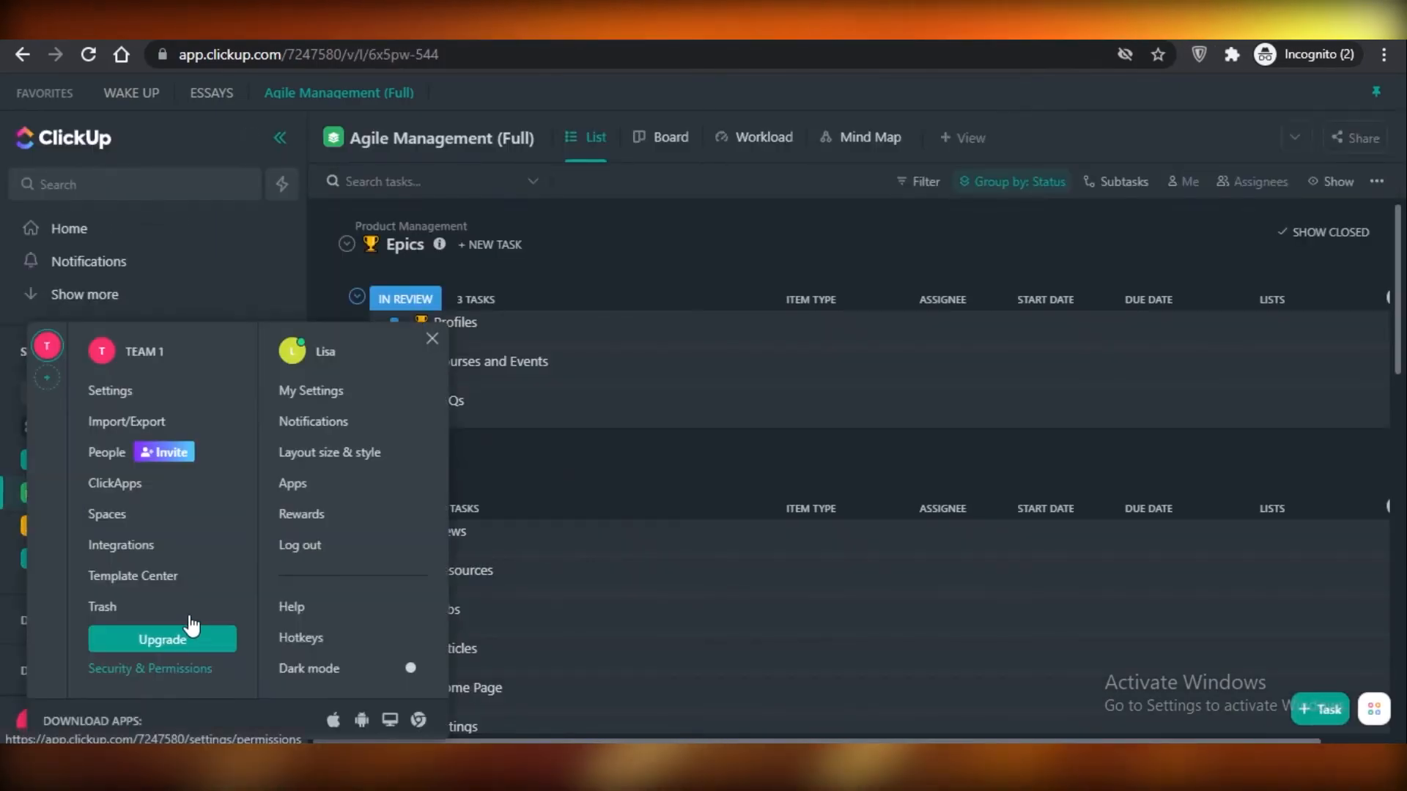
Open the Home page to view My Work and the agenda.
click(51, 229)
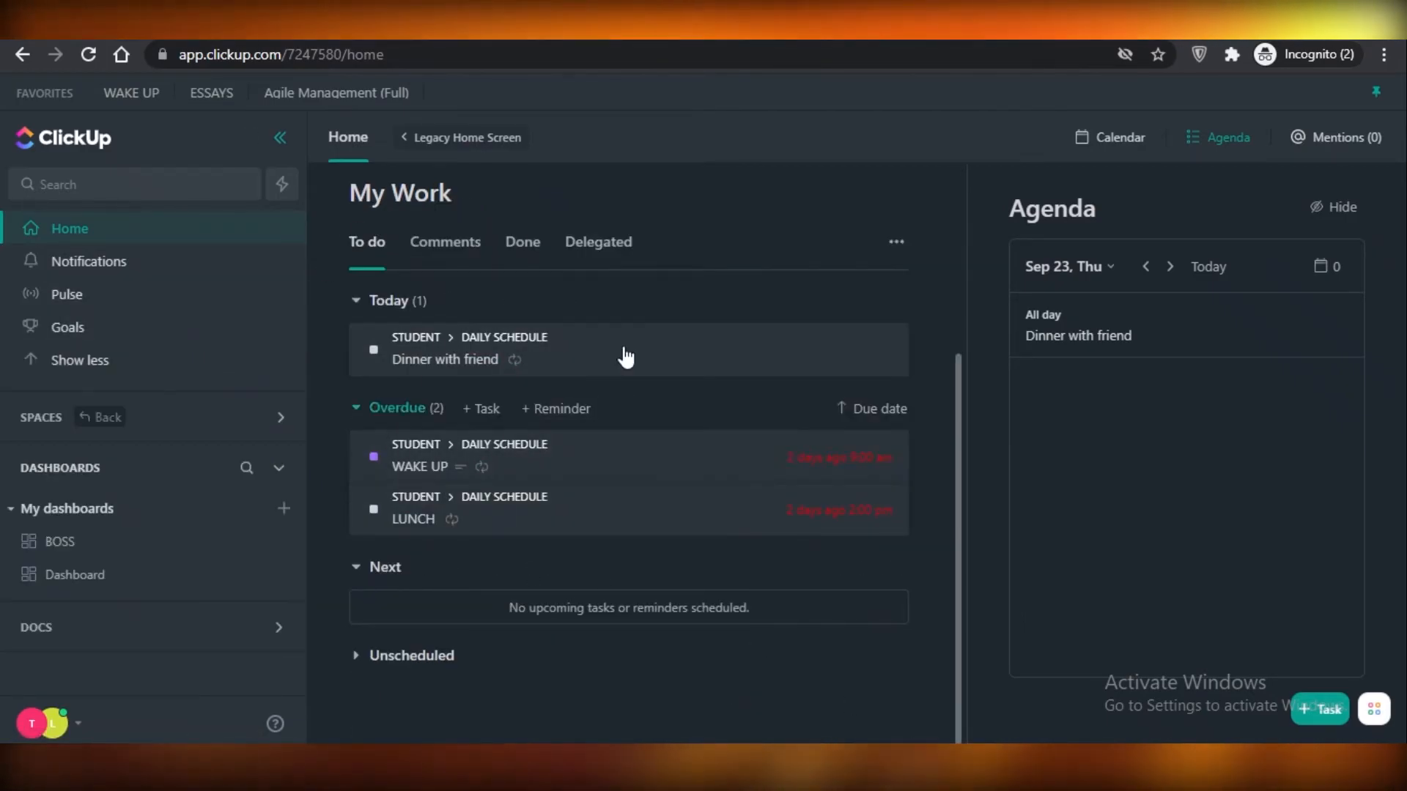
Jump from Home to the Everything location using QuickSwitch.
scroll(513, 484, up, 1)
scroll(519, 607, down, 1)
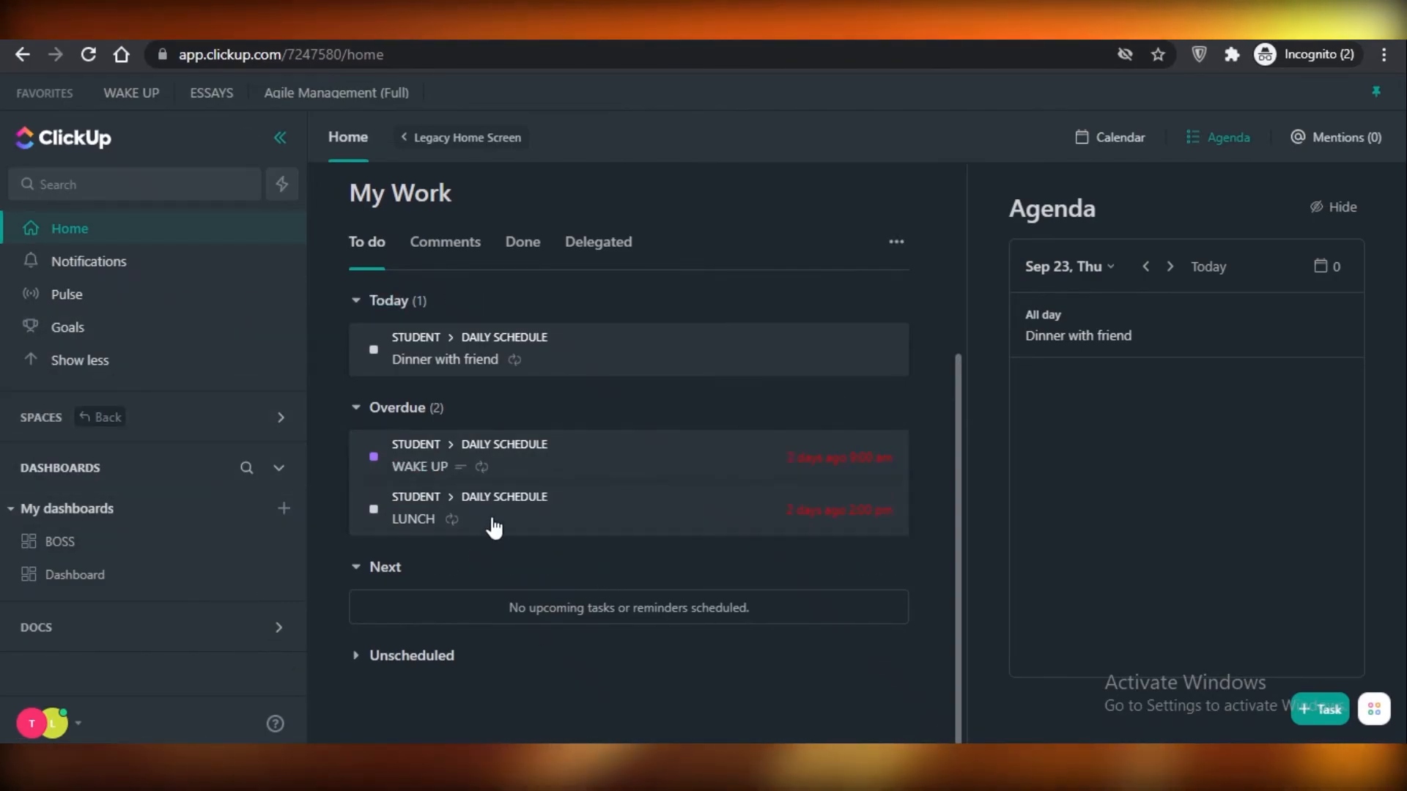
click(142, 183)
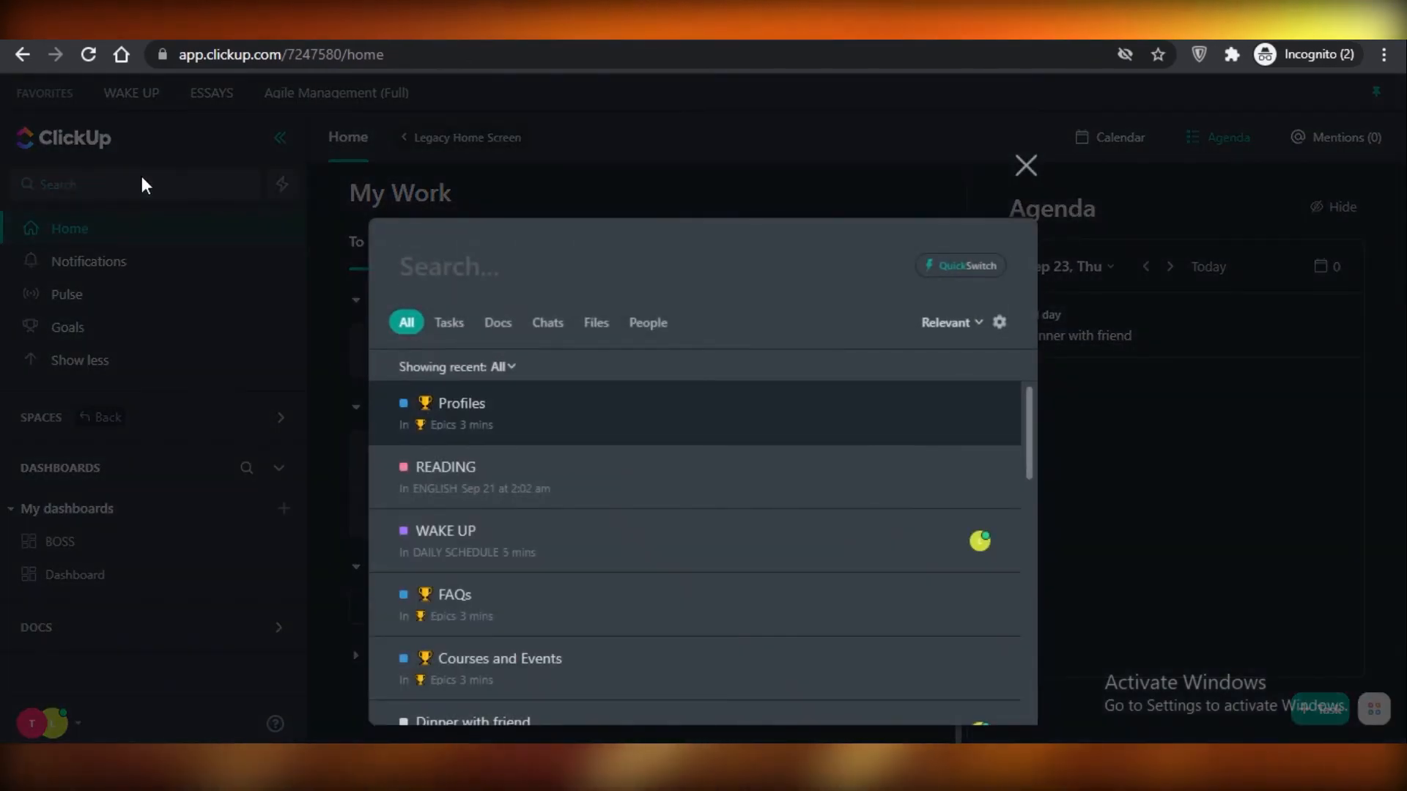
click(989, 271)
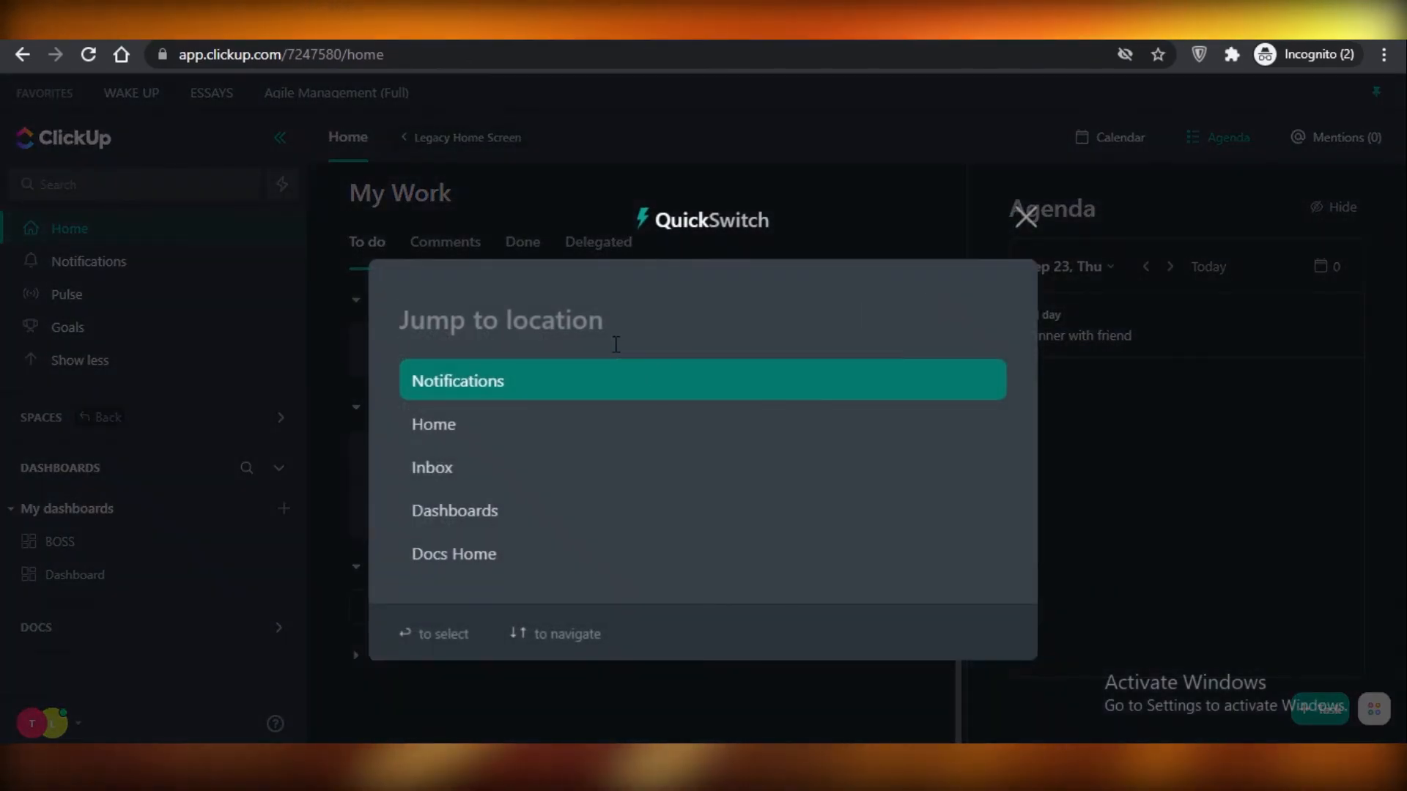
text(everythi)
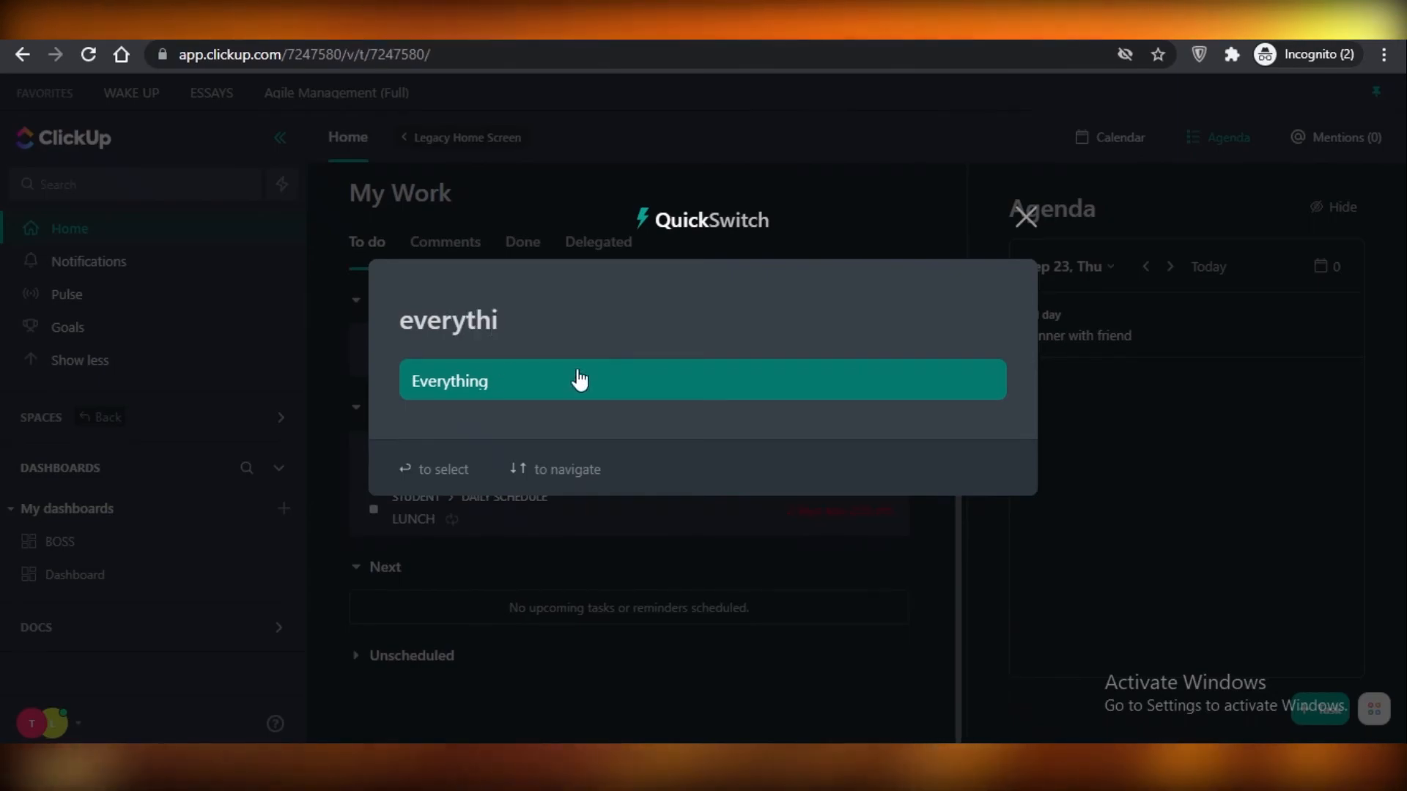
click(579, 379)
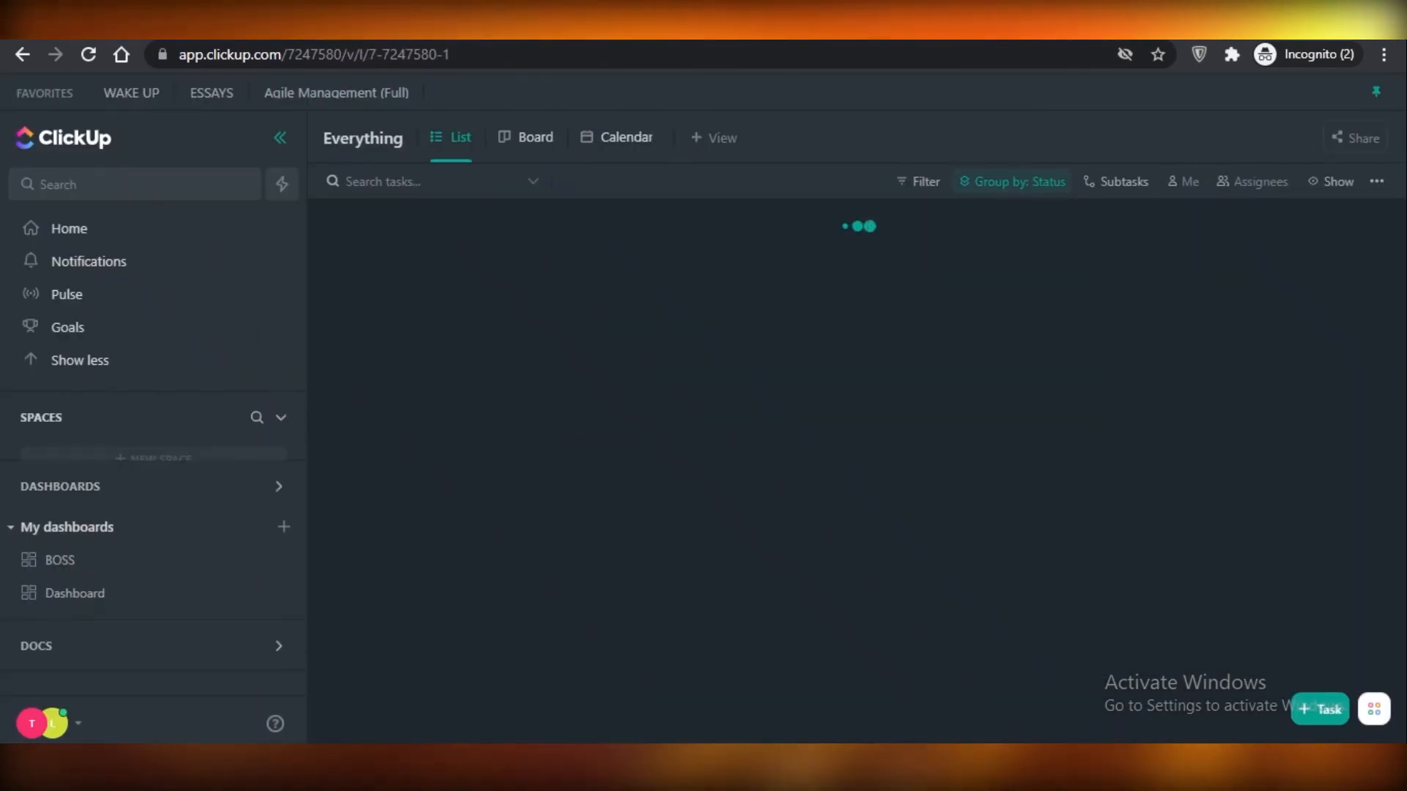
Look through the tasks of all spaces in the Everything list, including Risks, Test Suites, Bugs and Epics.
scroll(518, 481, down, 10)
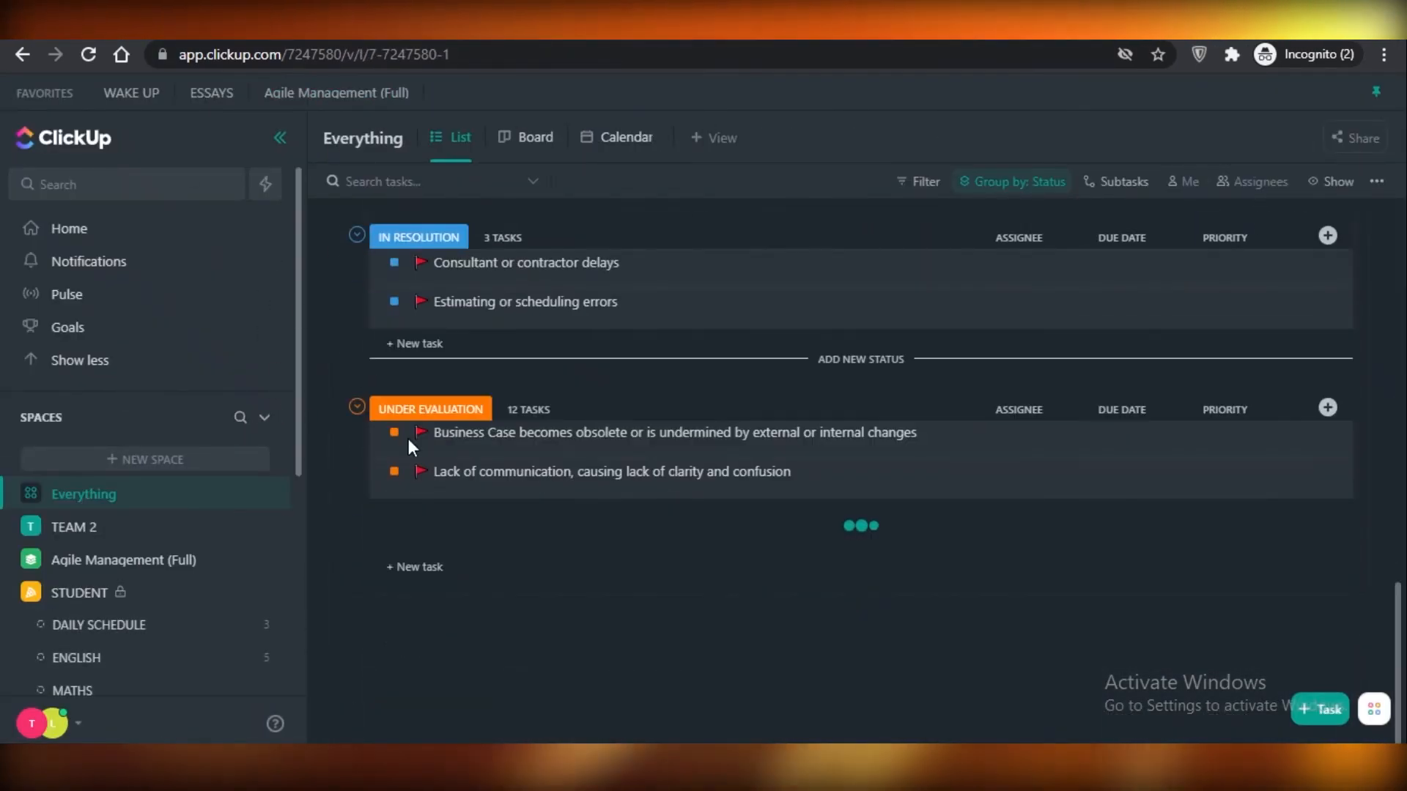
scroll(183, 534, down, 5)
scroll(81, 513, up, 5)
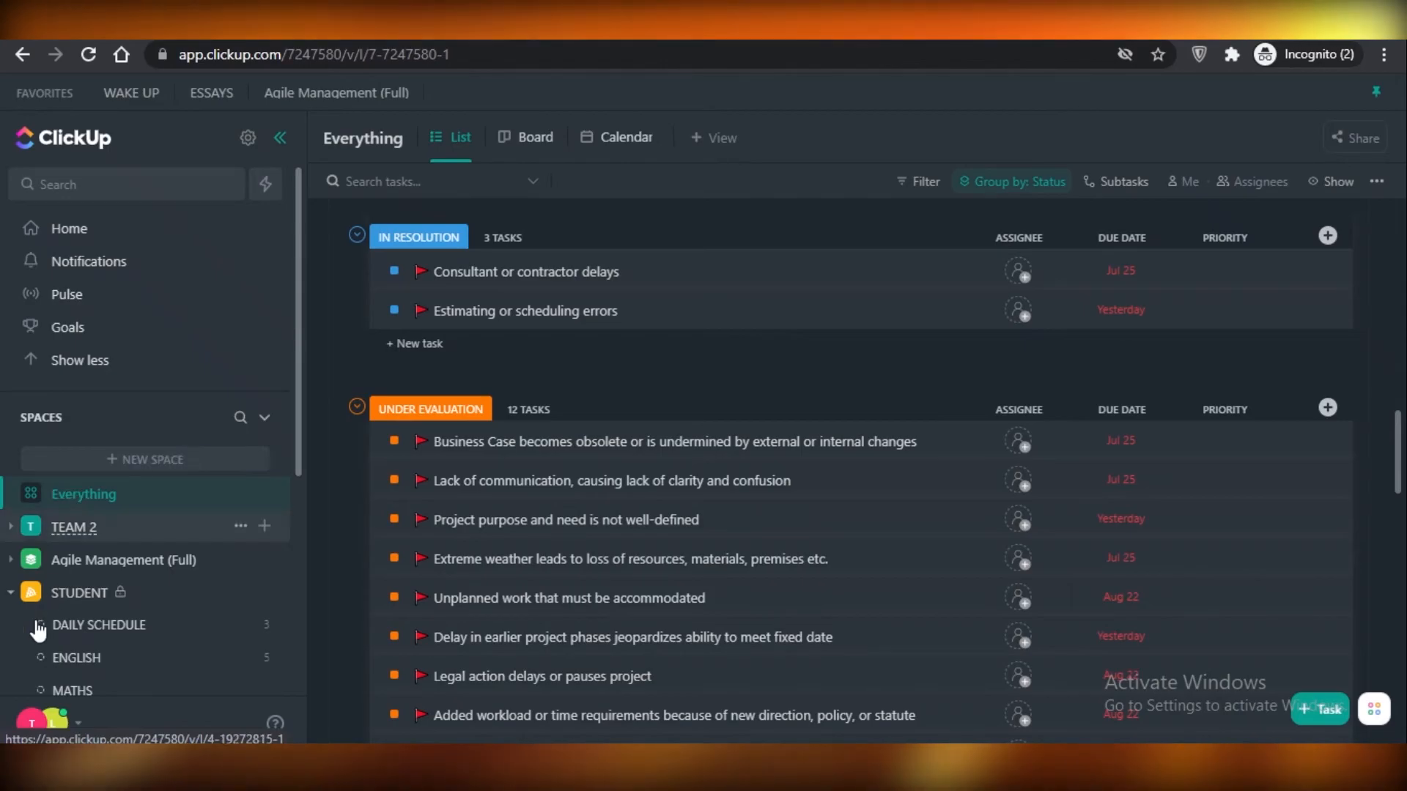
scroll(70, 698, down, 5)
scroll(605, 528, down, 15)
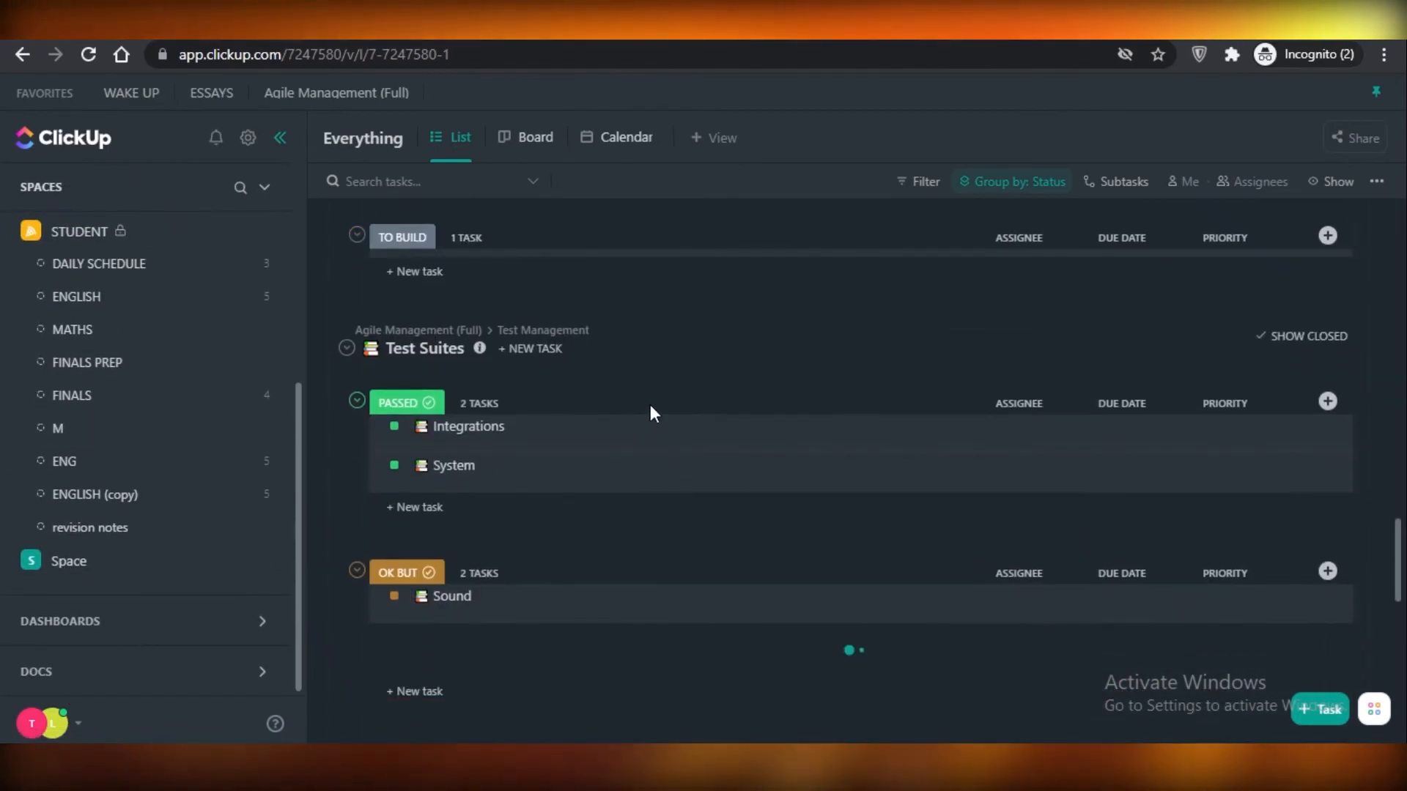
scroll(48, 605, up, 2)
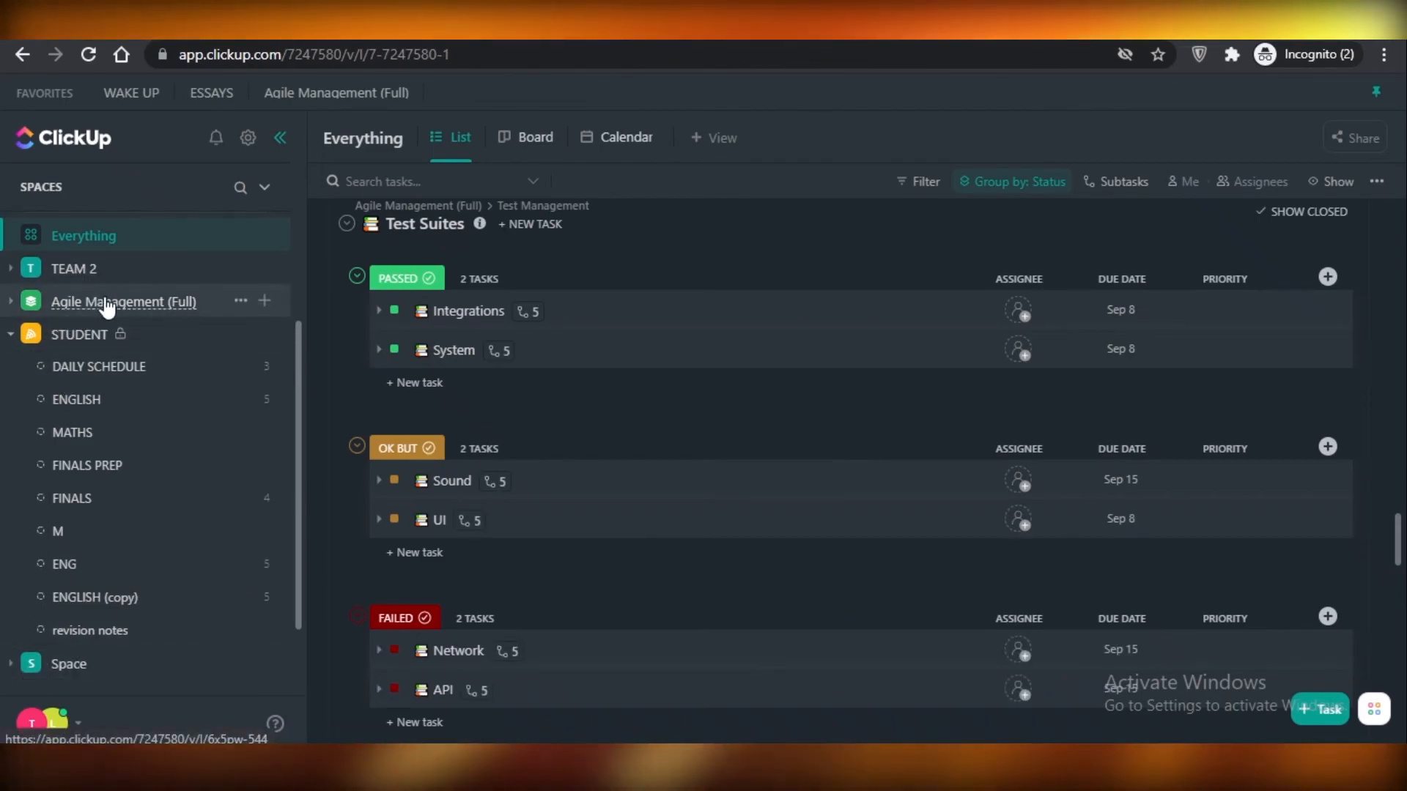
scroll(535, 512, down, 10)
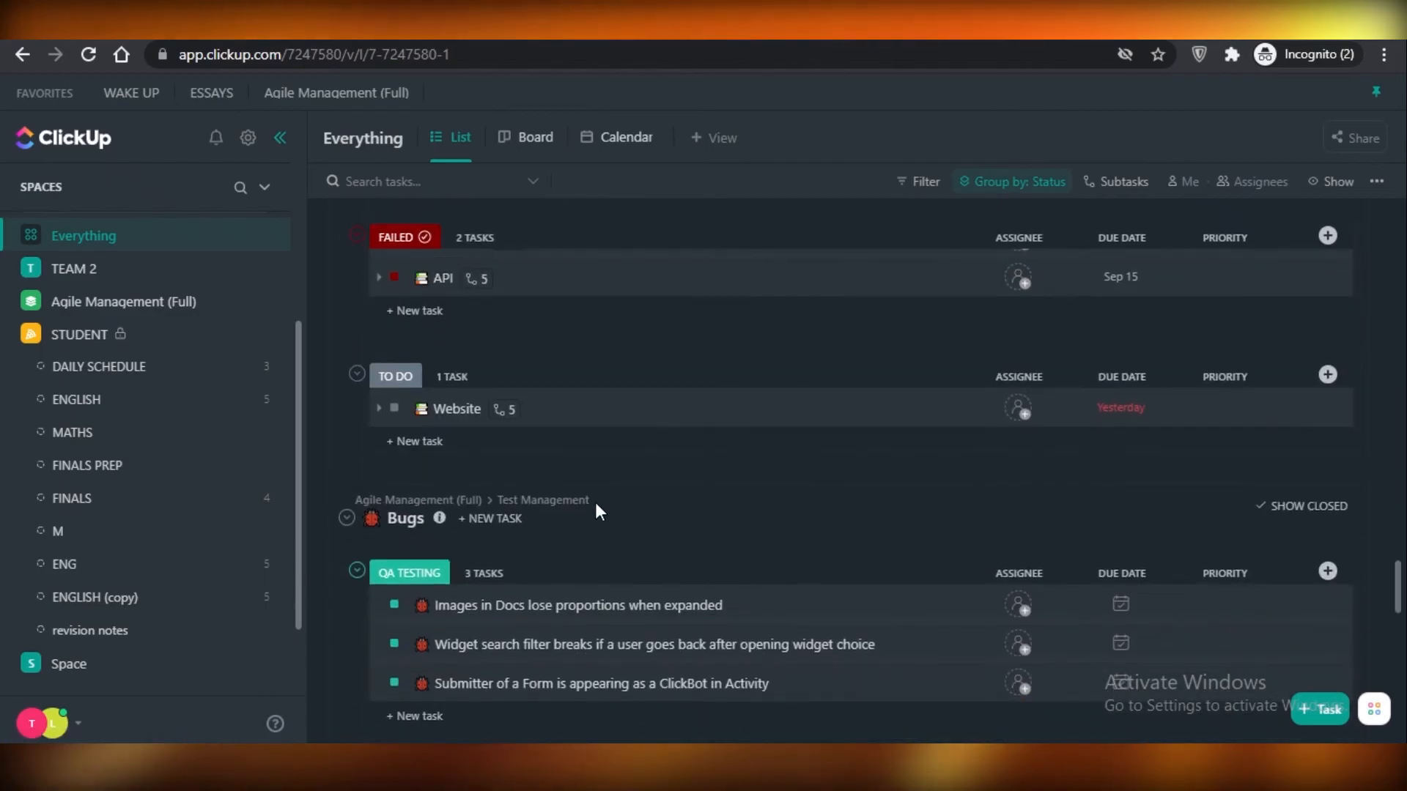
scroll(251, 436, up, 4)
scroll(806, 476, up, 2)
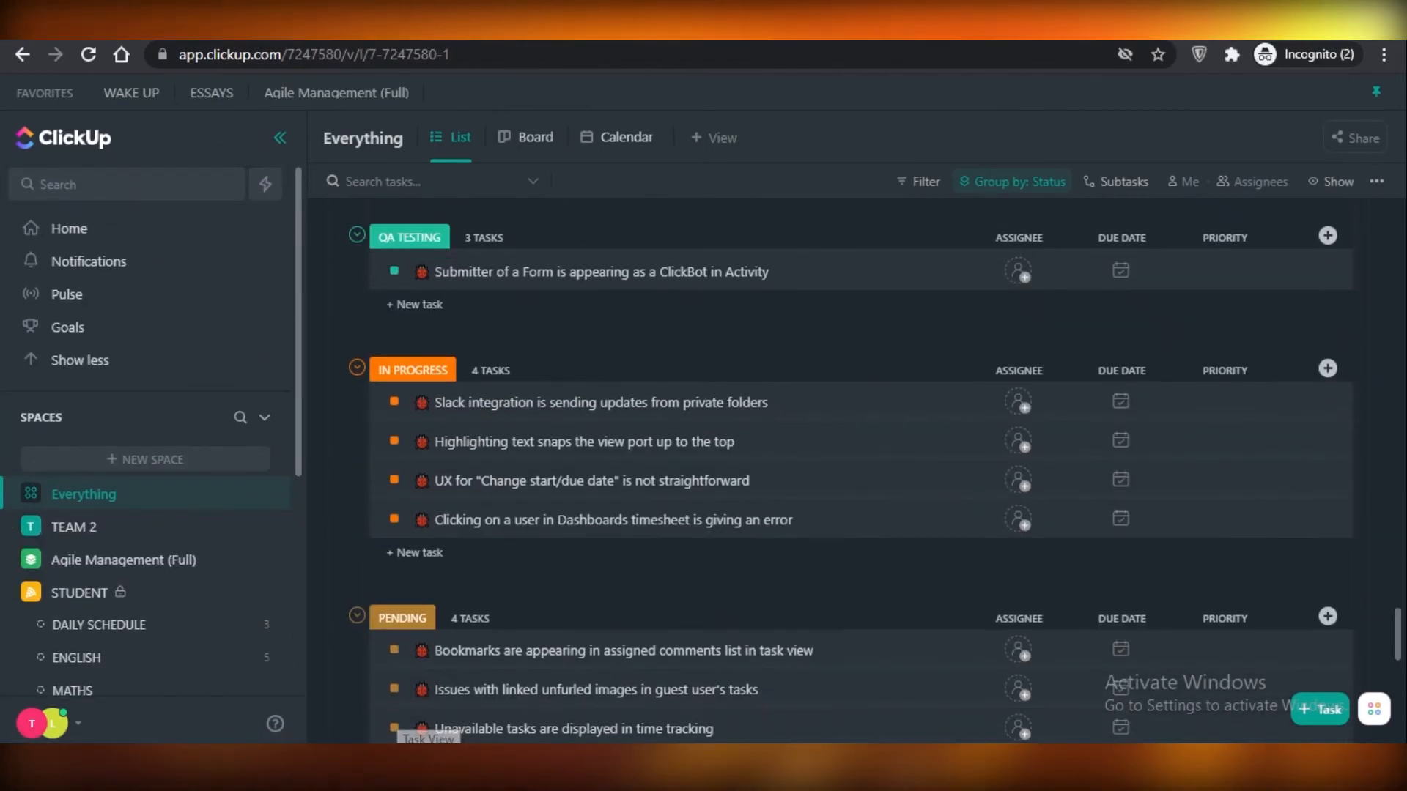
scroll(1400, 535, up, 8)
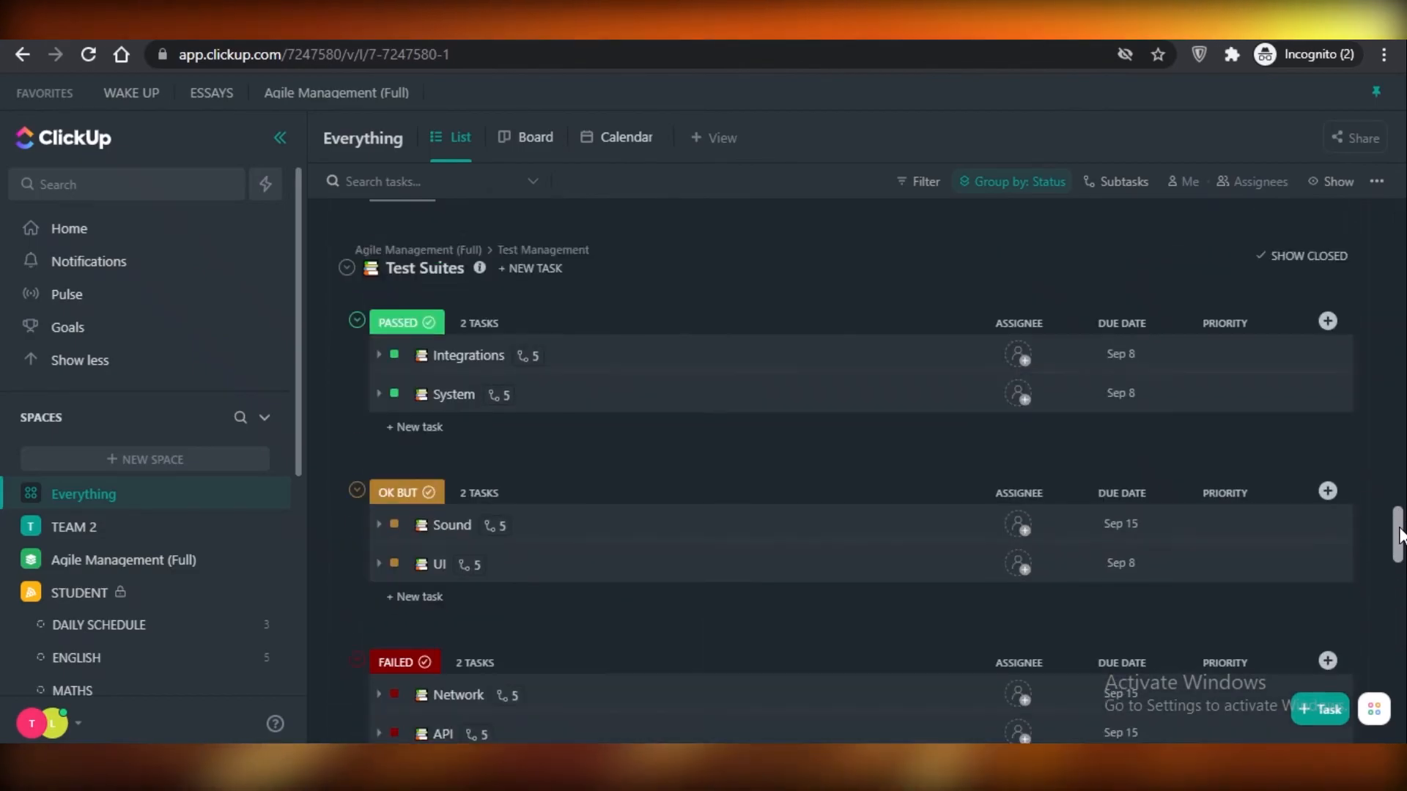
drag(1400, 535, 1400, 297)
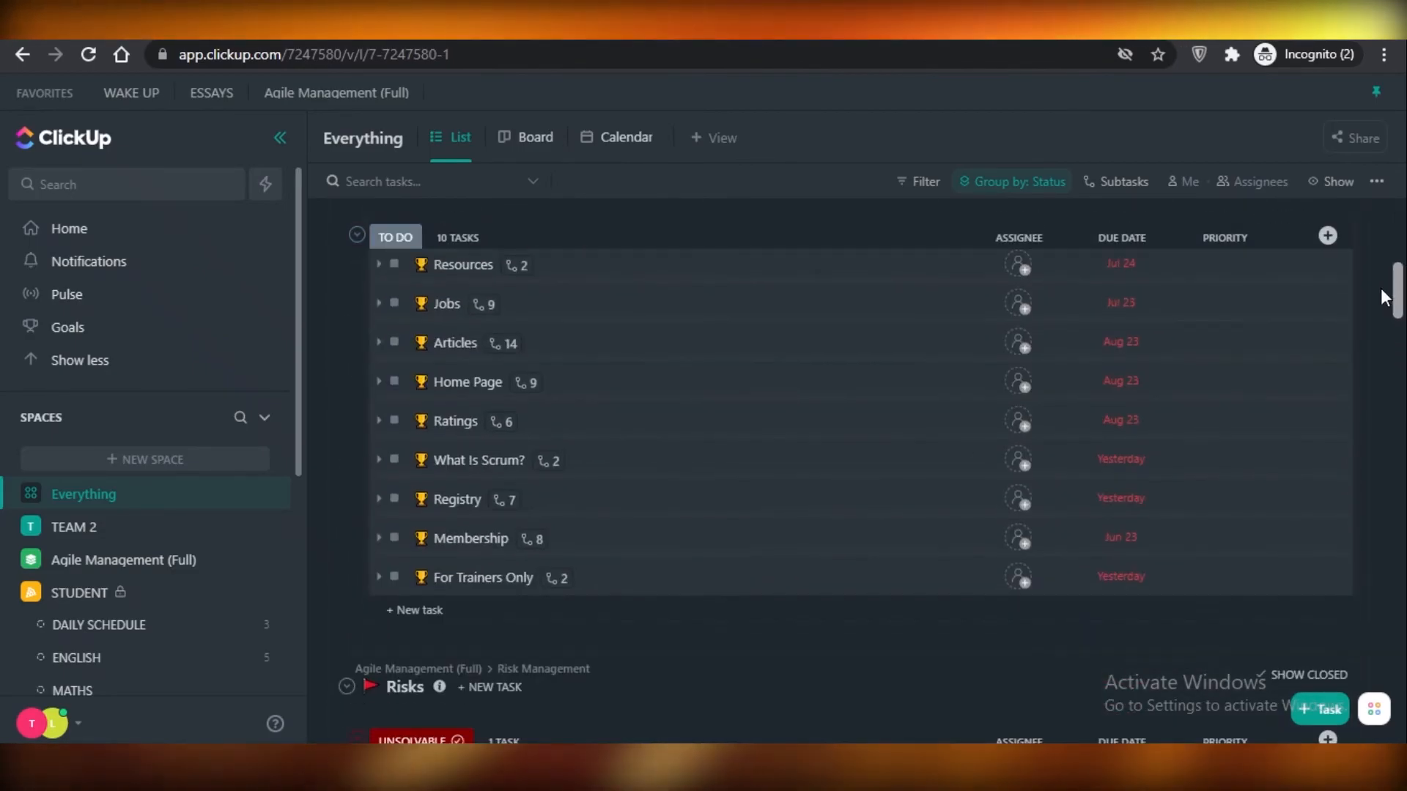
Start a new goal on the Goals page and name it "Finish week 1 work".
click(62, 329)
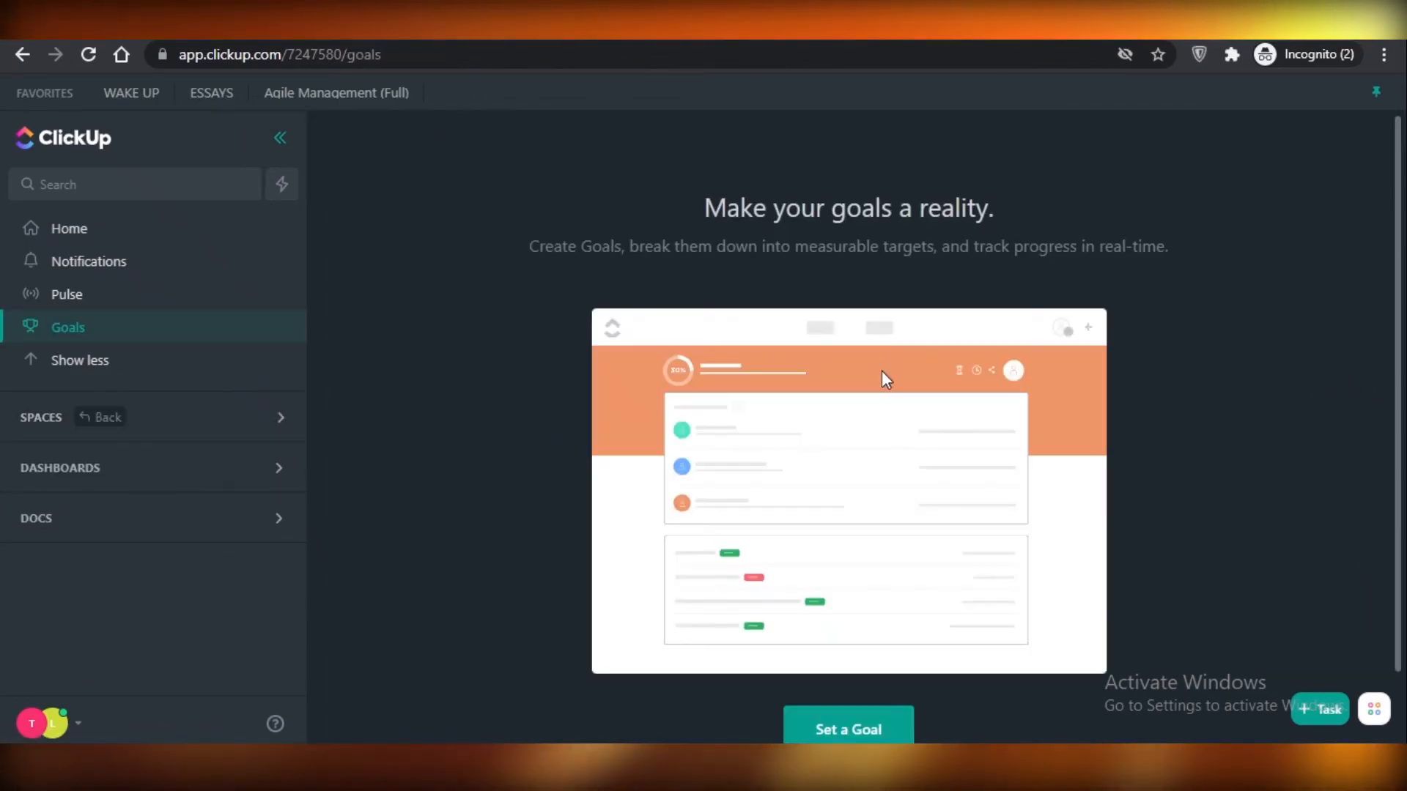
click(890, 730)
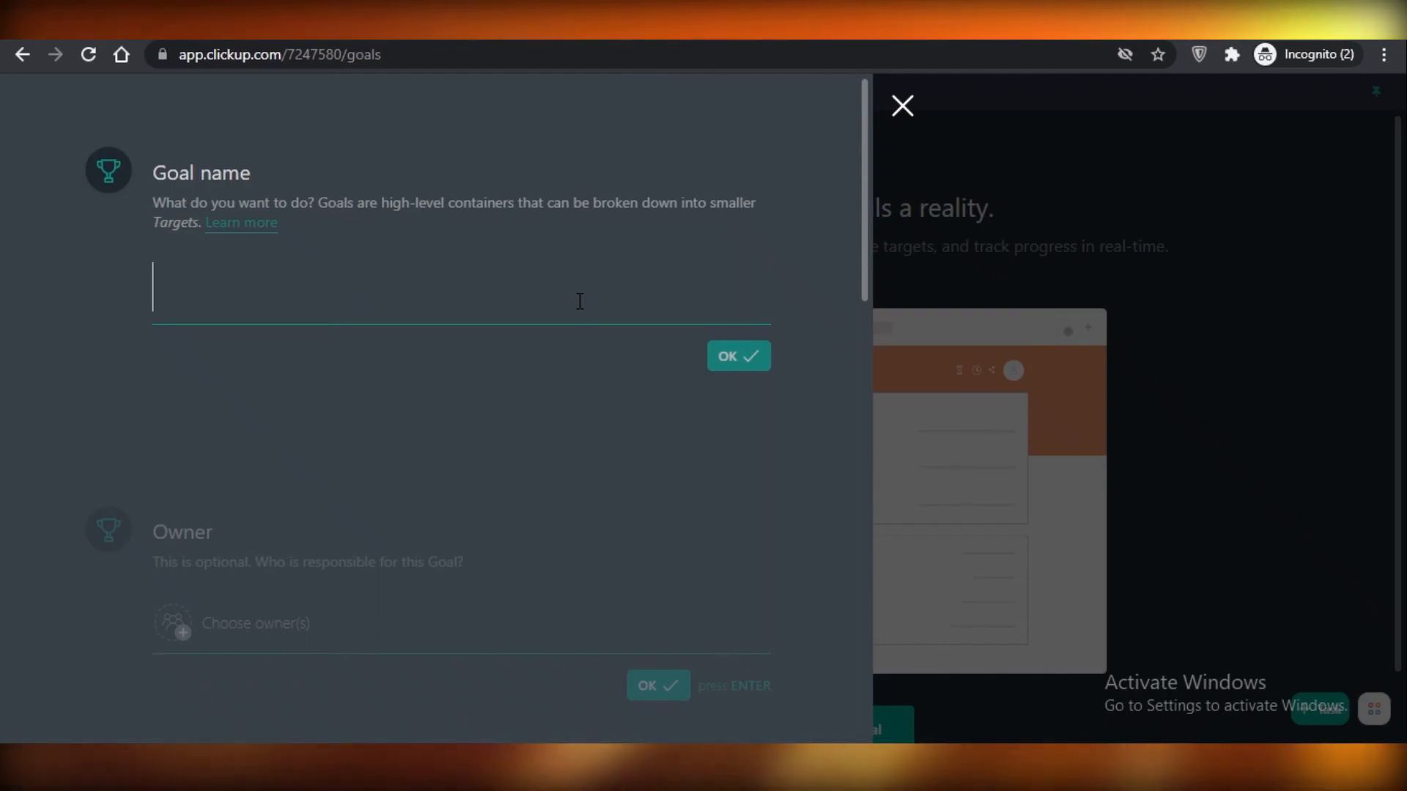
text(Finidh)
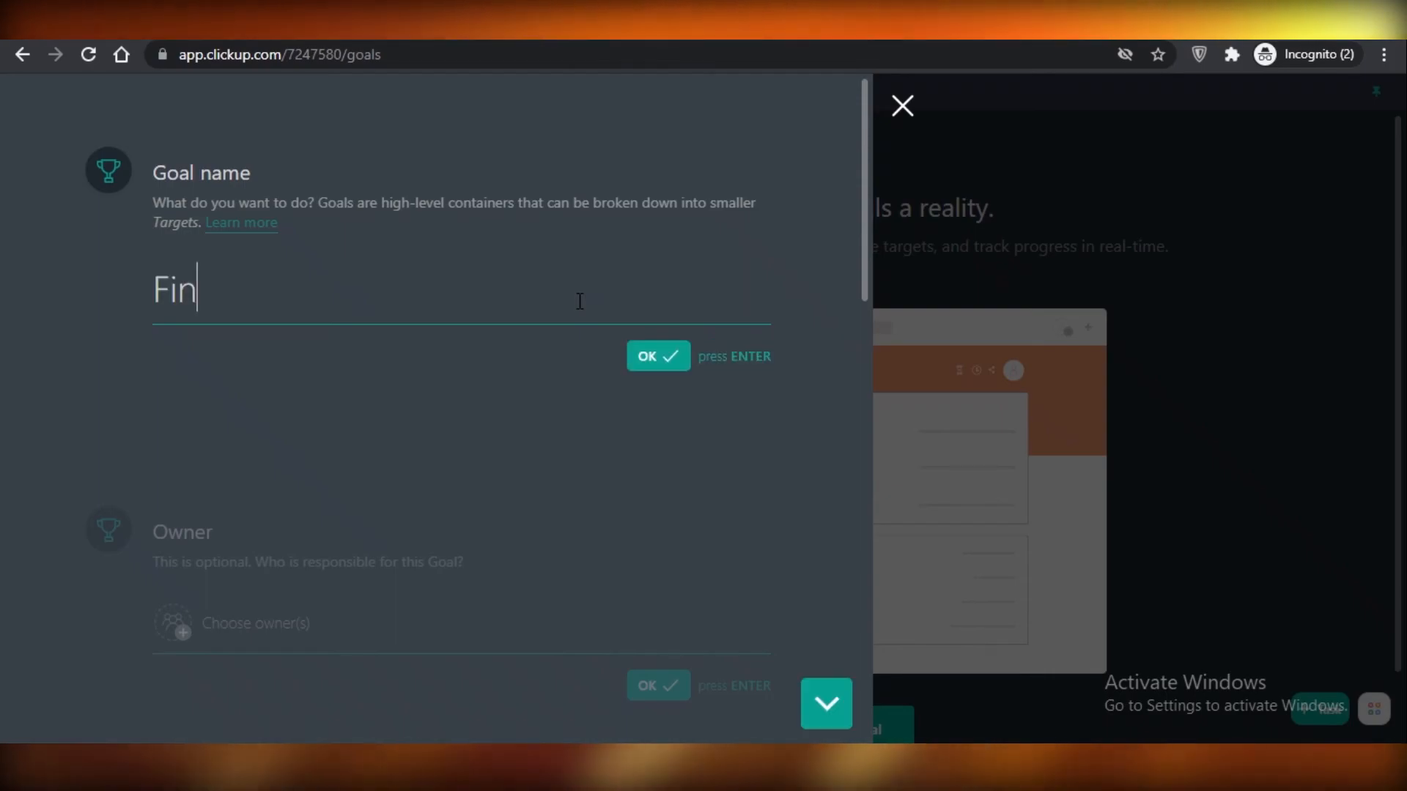
key(BackSpace)
key(BackSpace)
text(sh week 1 work)
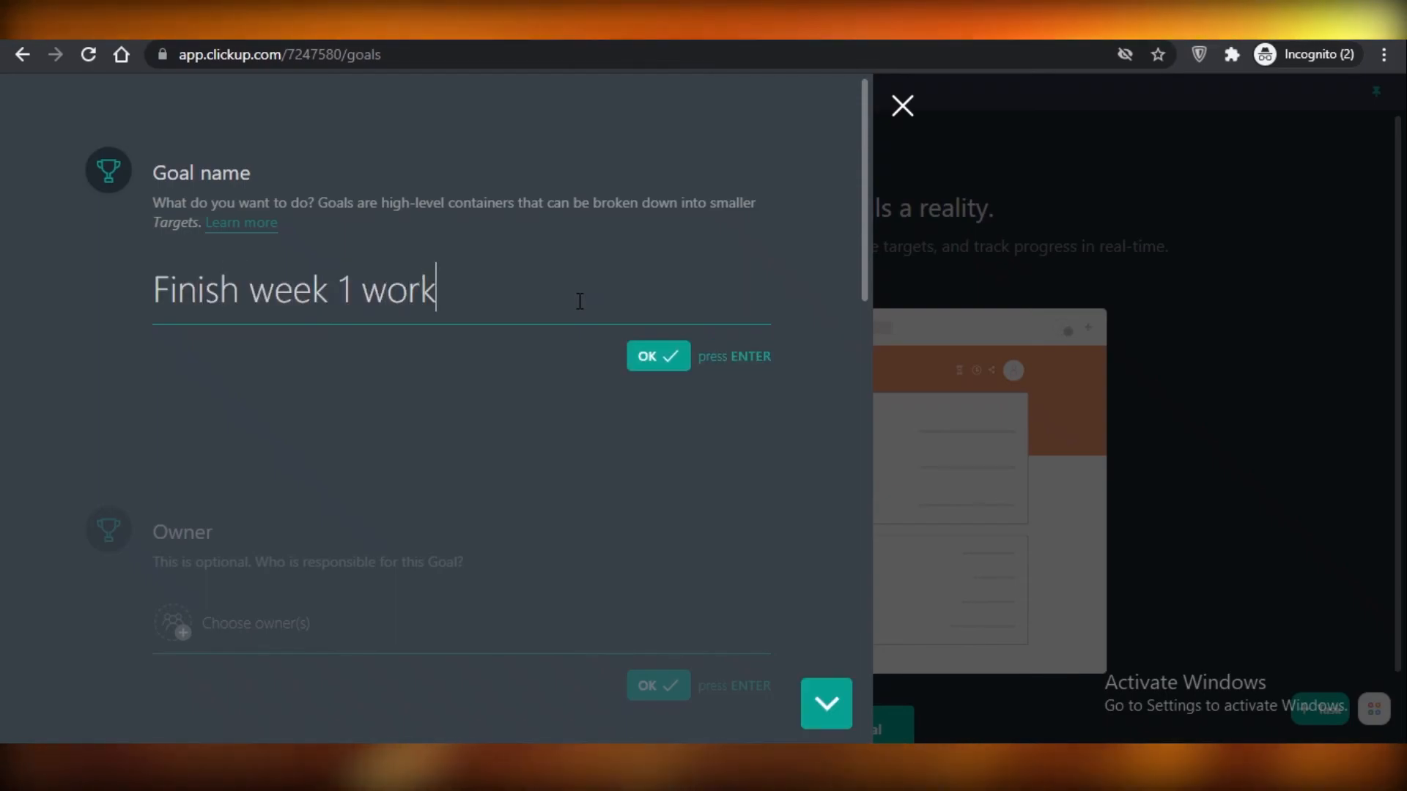
key(Return)
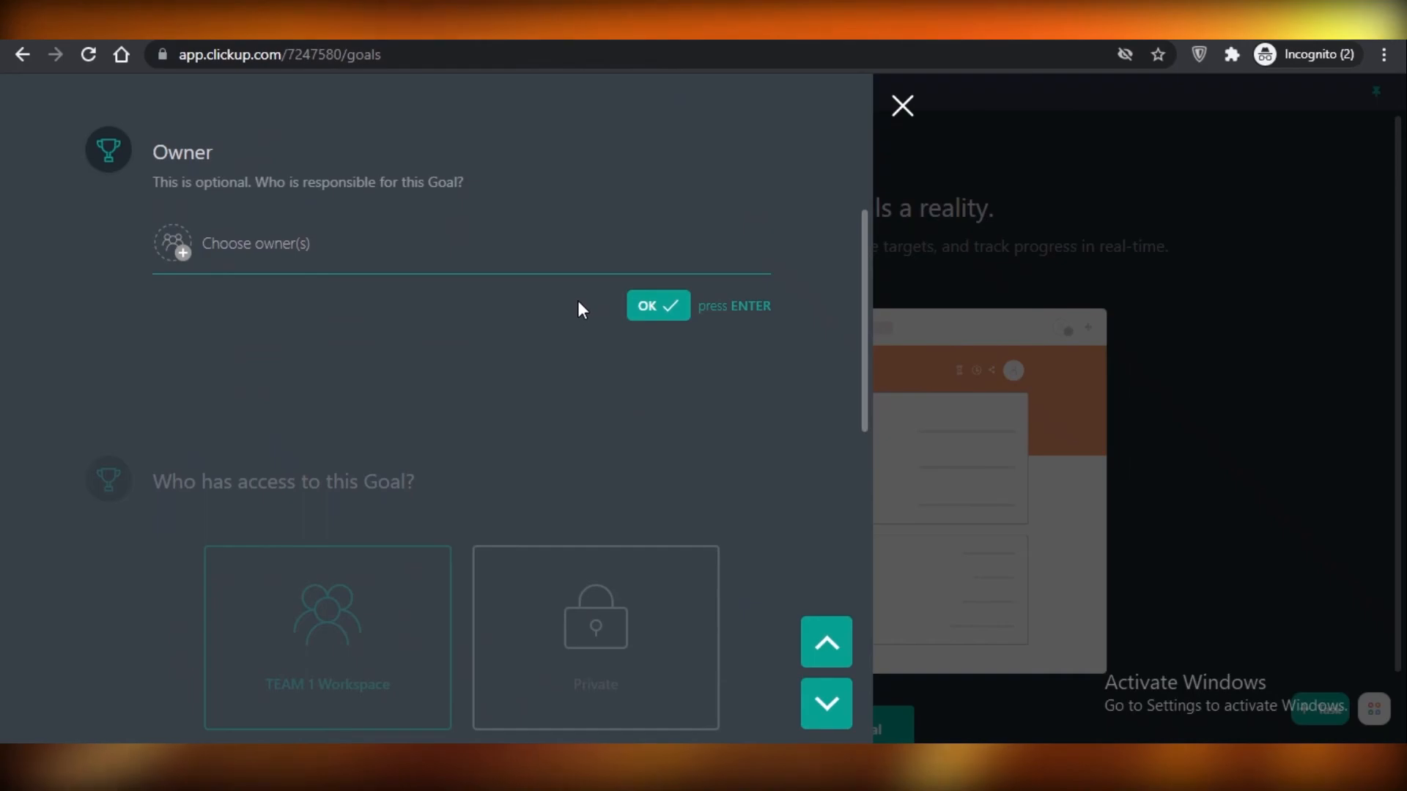
Create the goal with TEAM 1 Workspace access and no owner, end date or description, and look over its page.
key(Return)
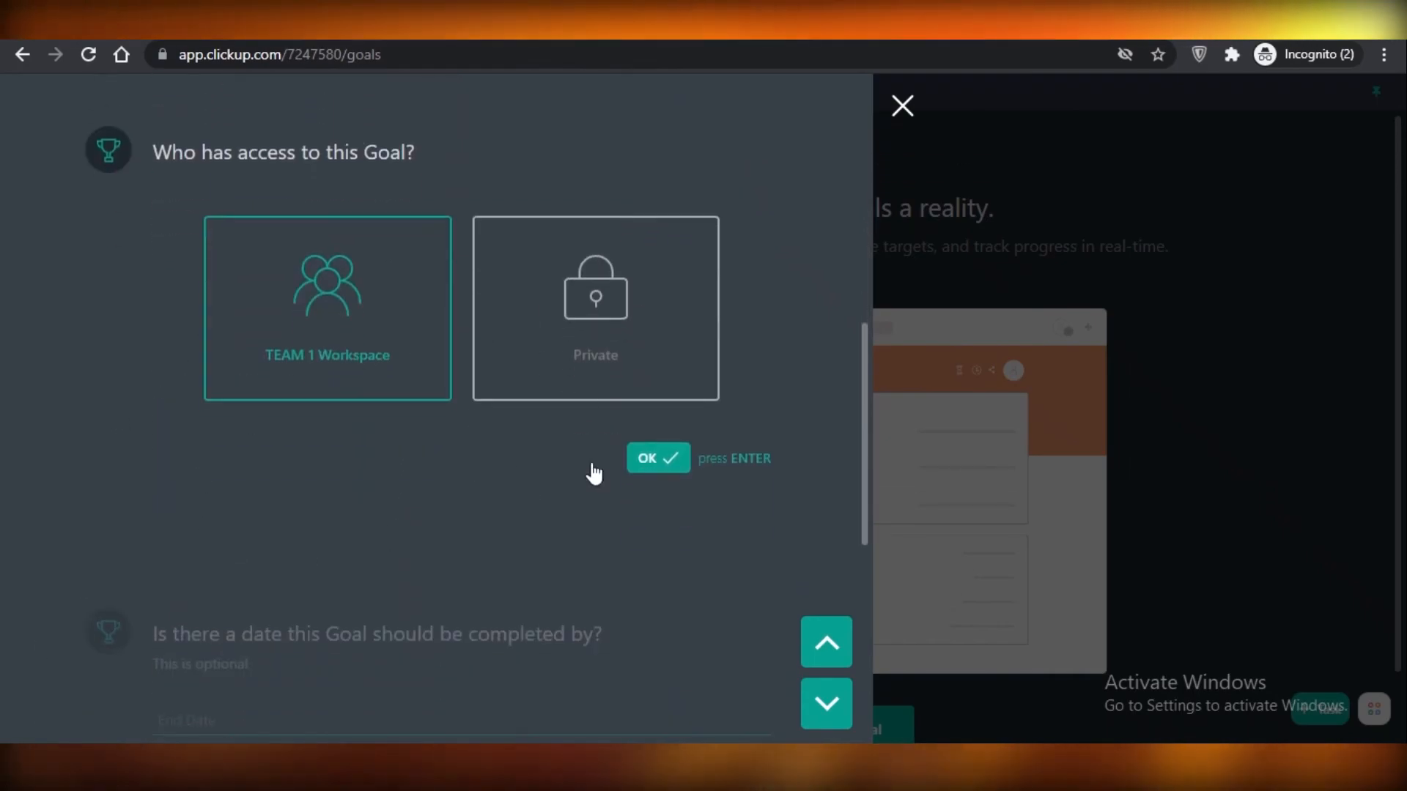
key(Return)
key(Return)
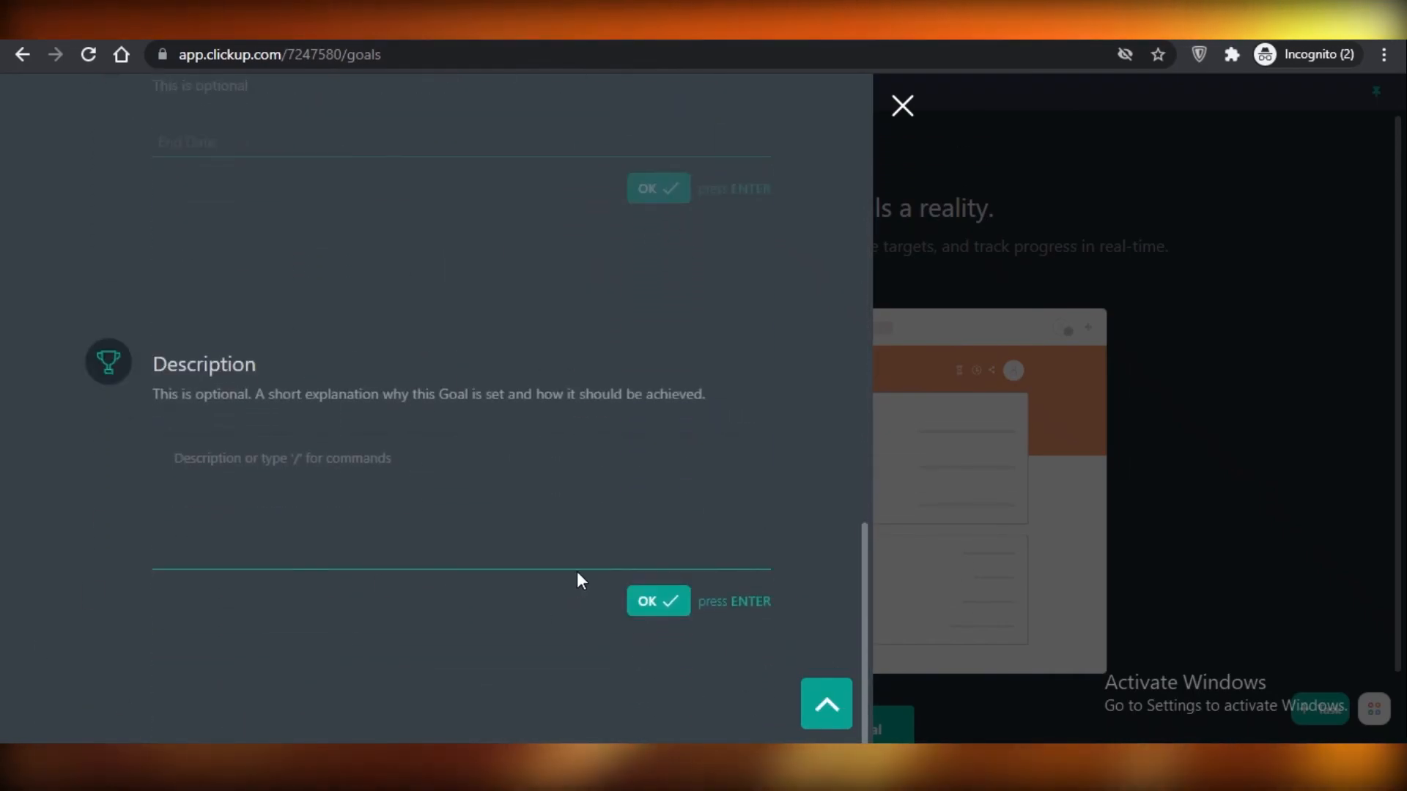
scroll(434, 290, up, 4)
scroll(469, 527, up, 3)
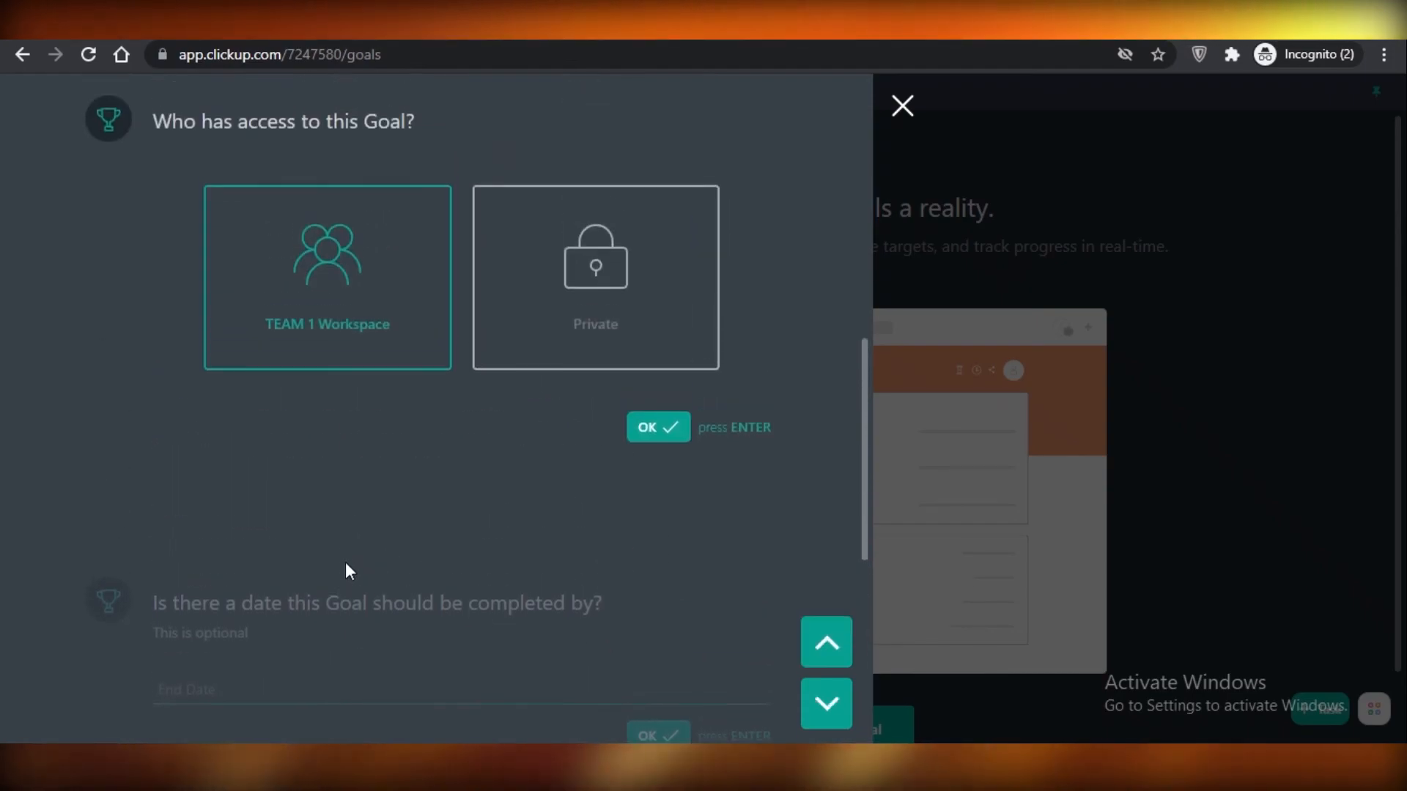
scroll(334, 461, down, 4)
scroll(587, 557, down, 4)
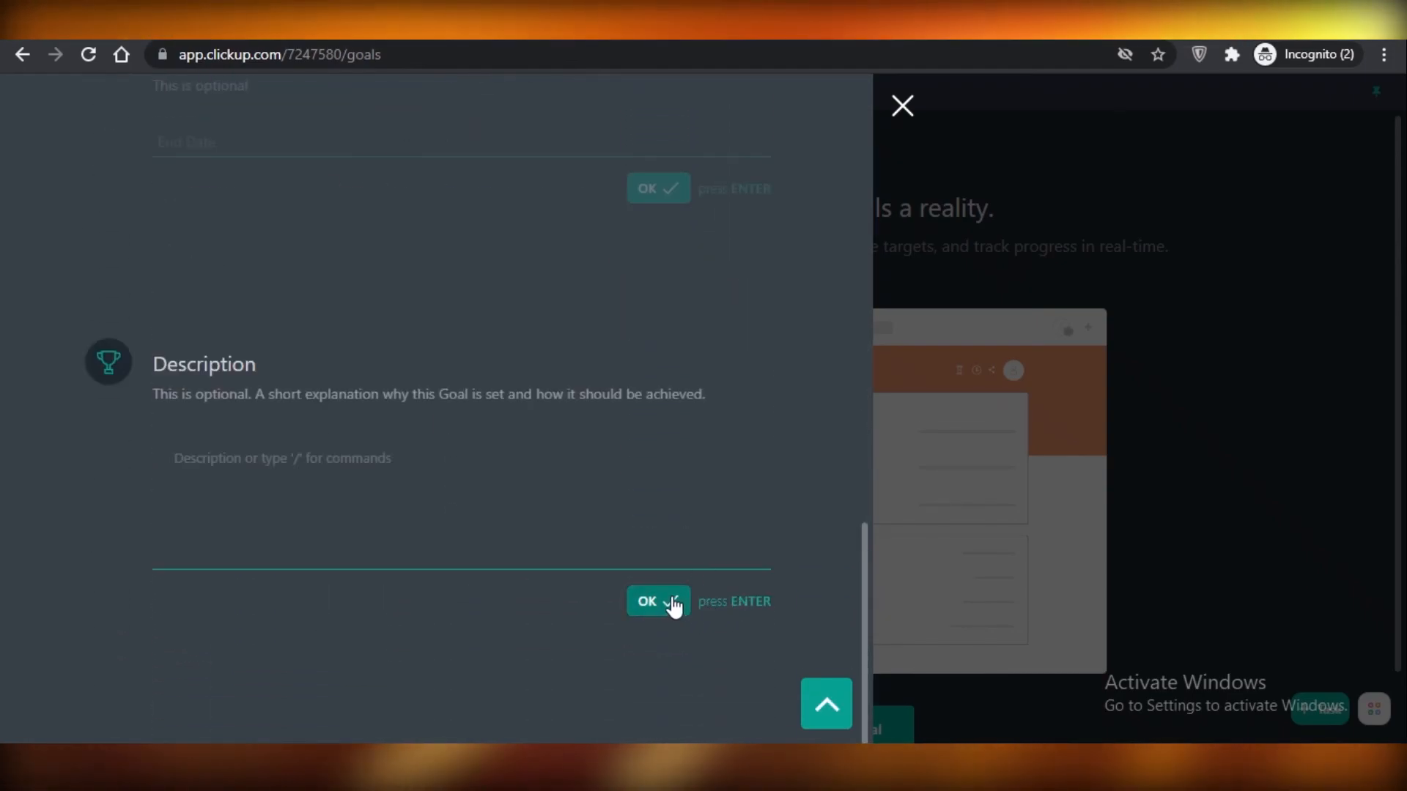
click(667, 602)
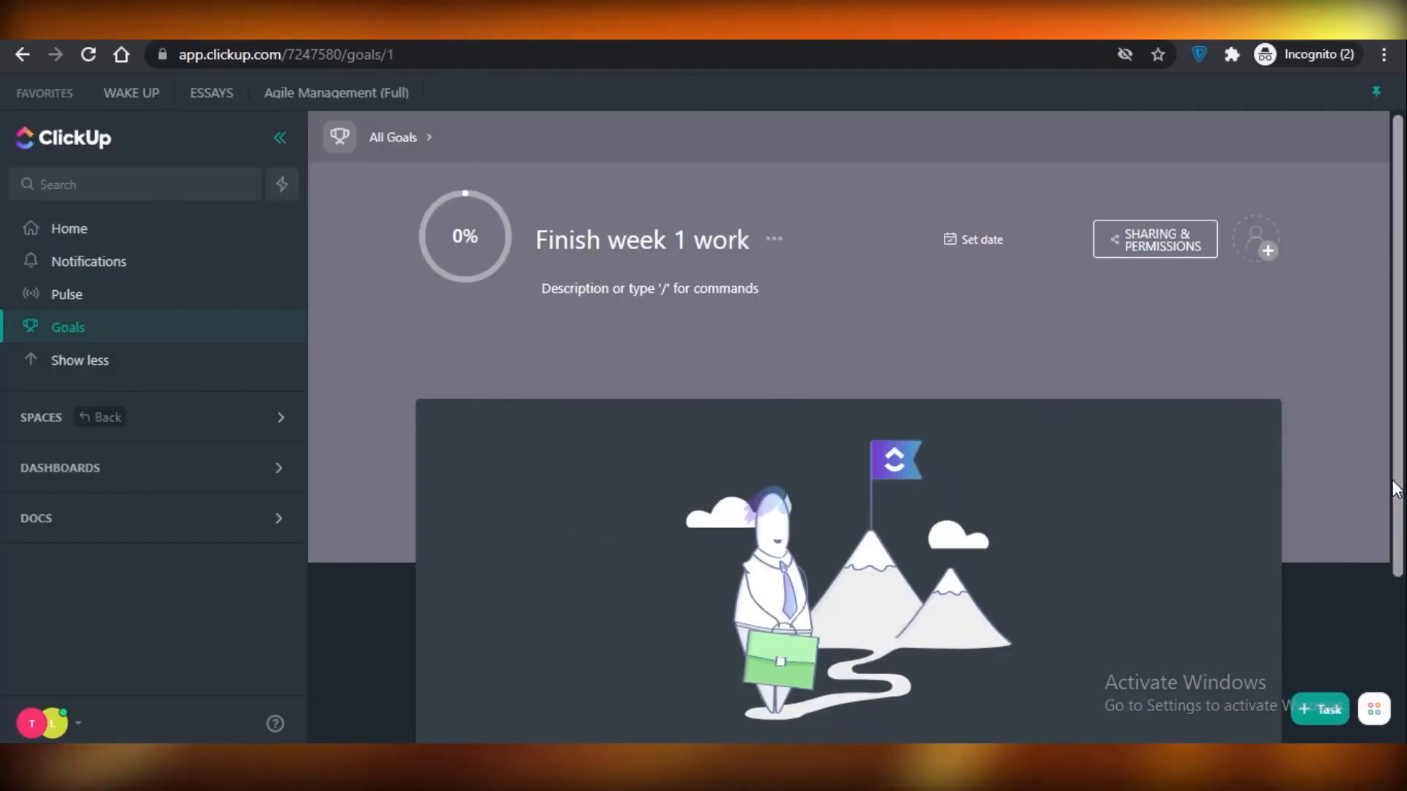
scroll(572, 509, down, 2)
scroll(572, 440, up, 2)
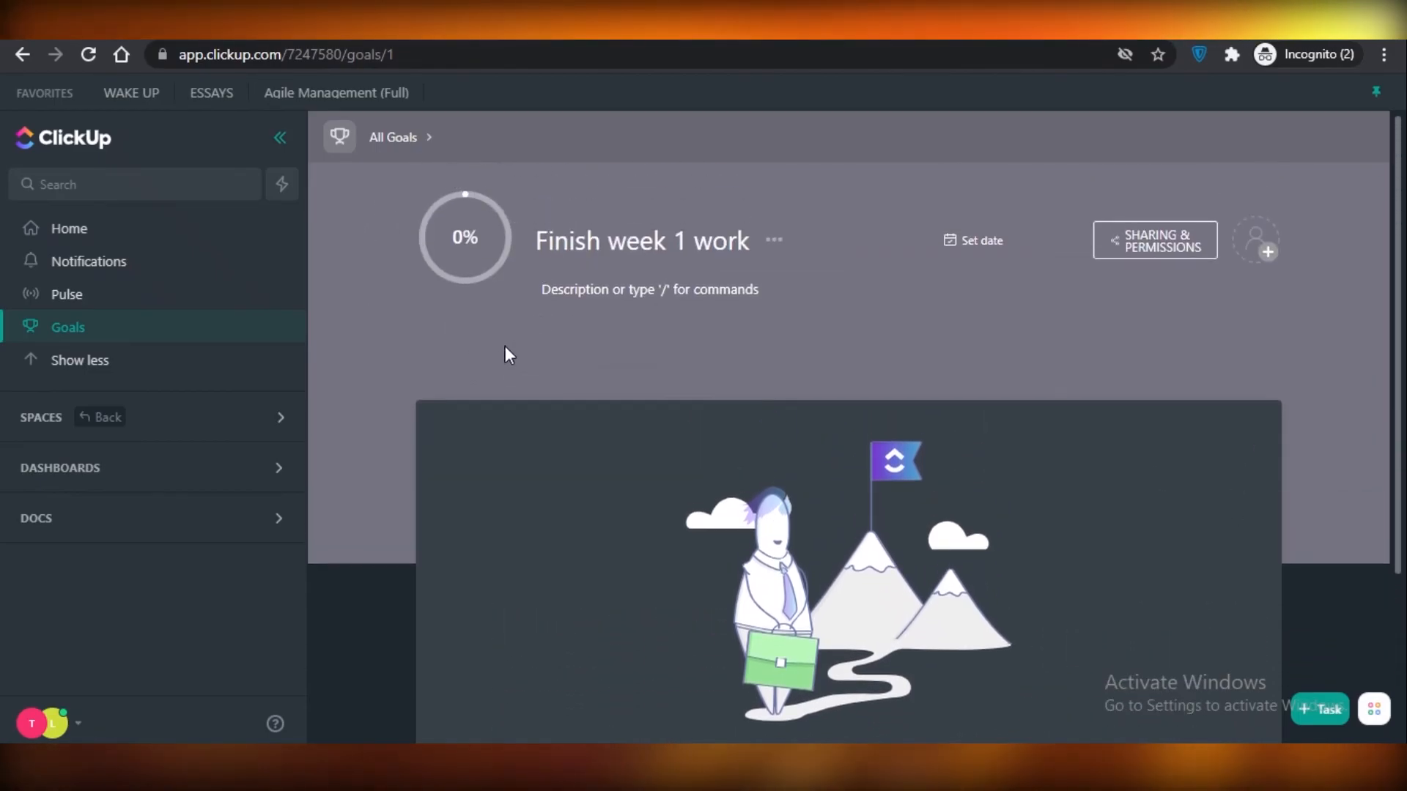
scroll(718, 594, down, 2)
scroll(626, 489, up, 2)
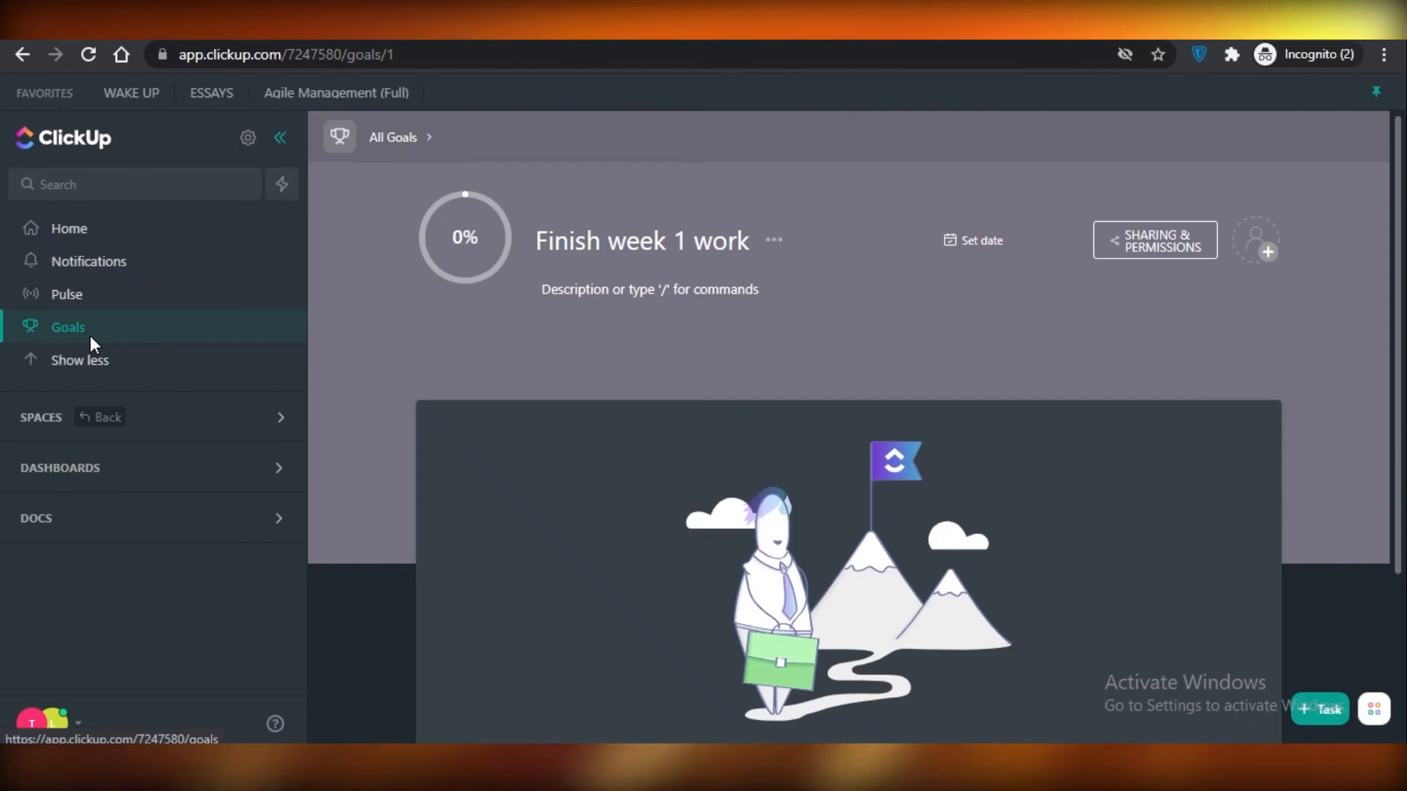
Open the personal settings and review the color theme, language and display preferences such as High Contrast Mode and Dark Mode.
click(48, 724)
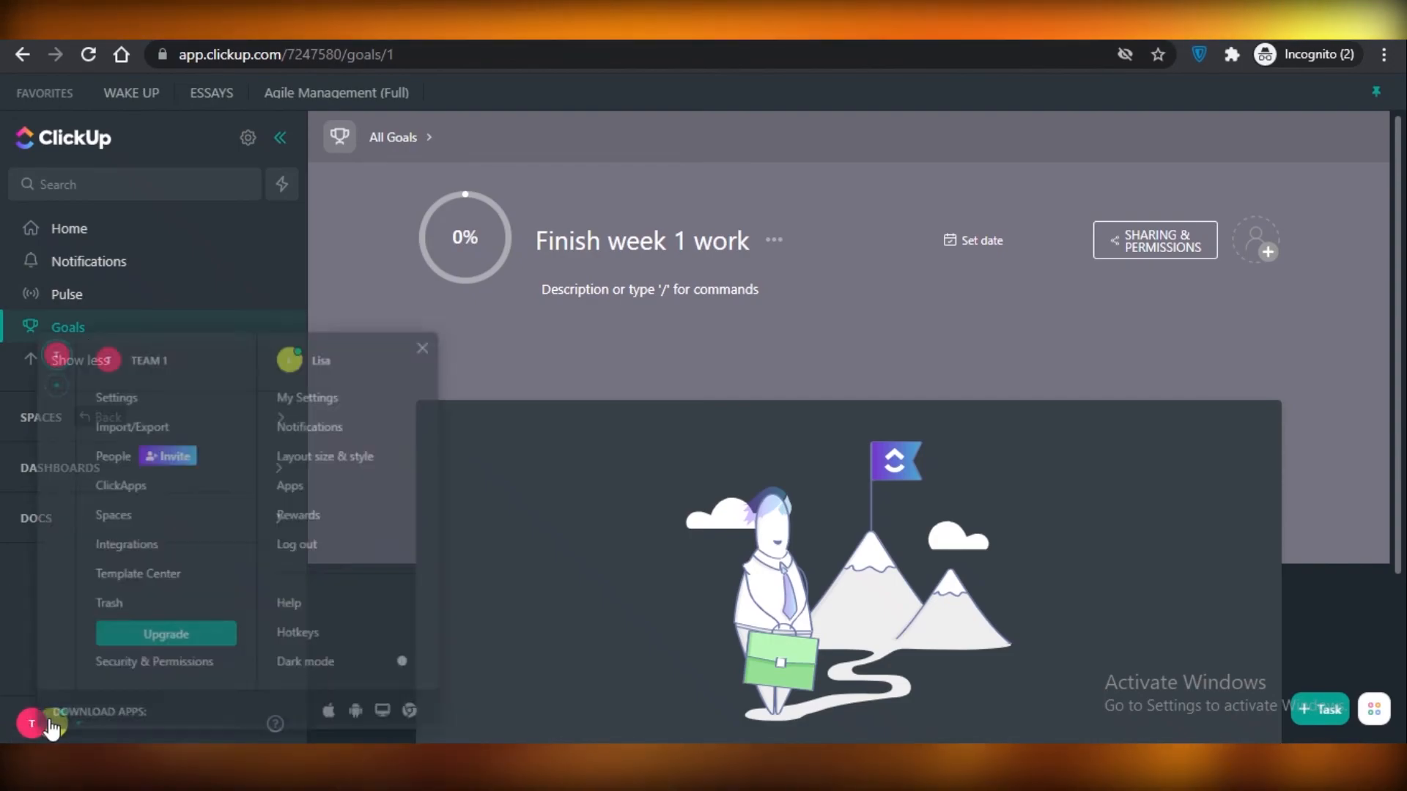
click(324, 402)
scroll(658, 447, down, 10)
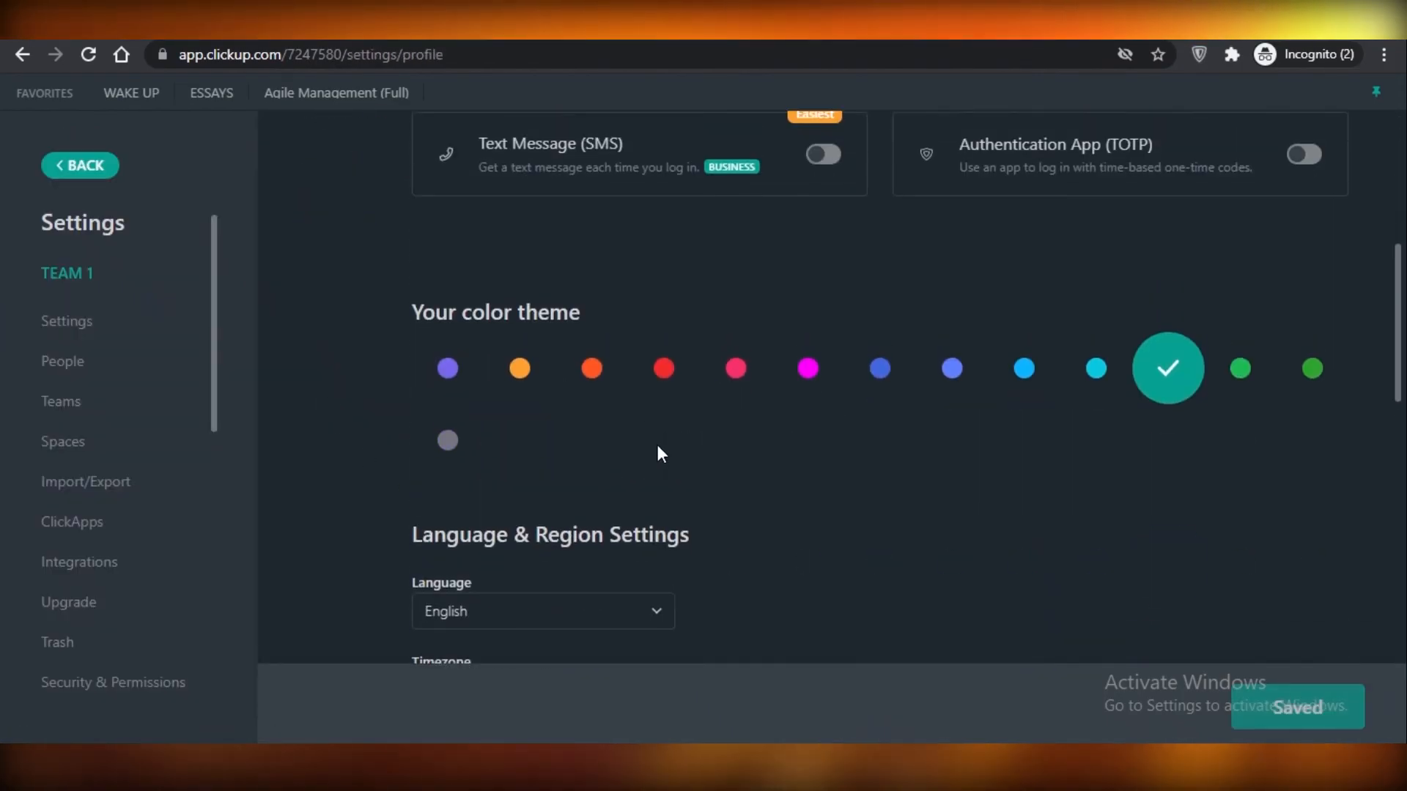
scroll(662, 461, down, 8)
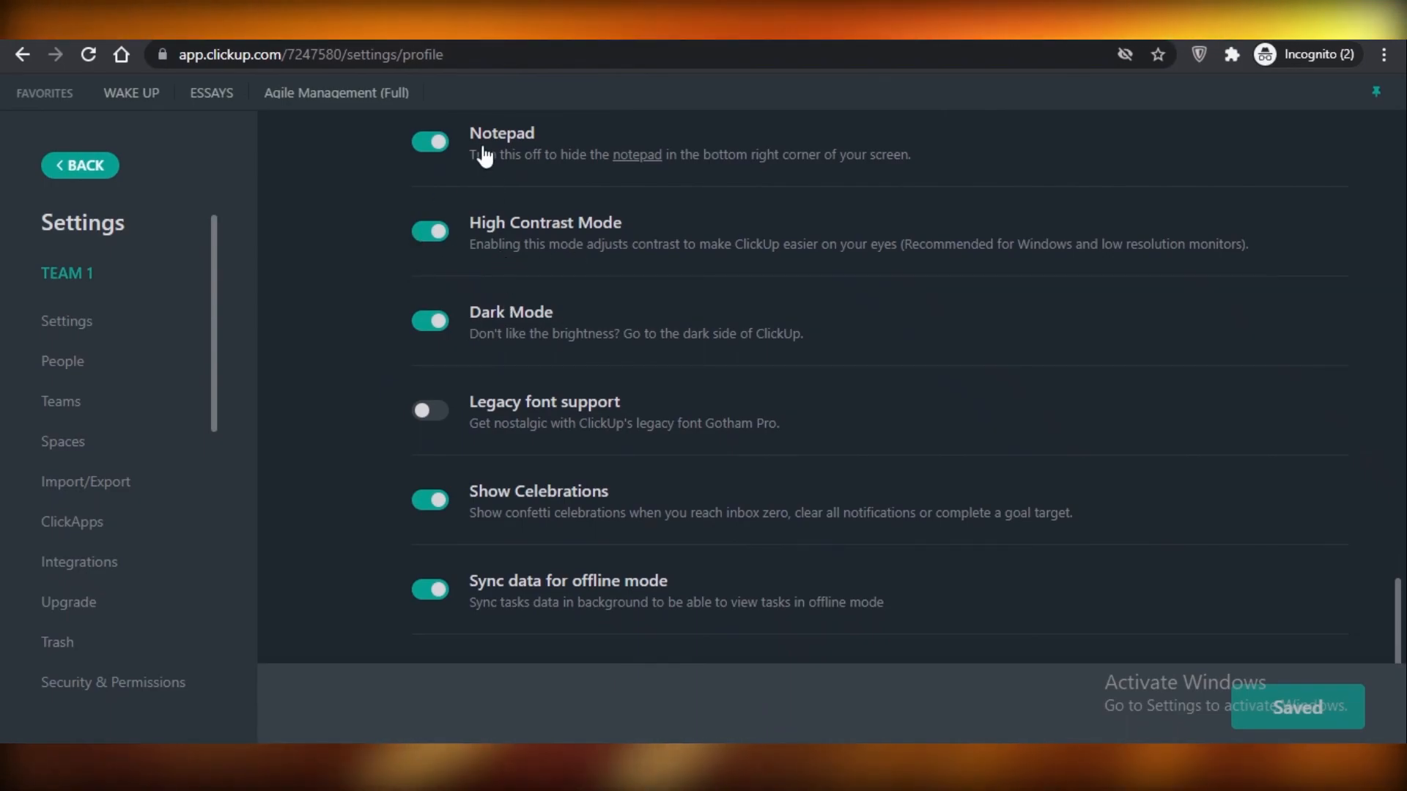
scroll(549, 352, down, 1)
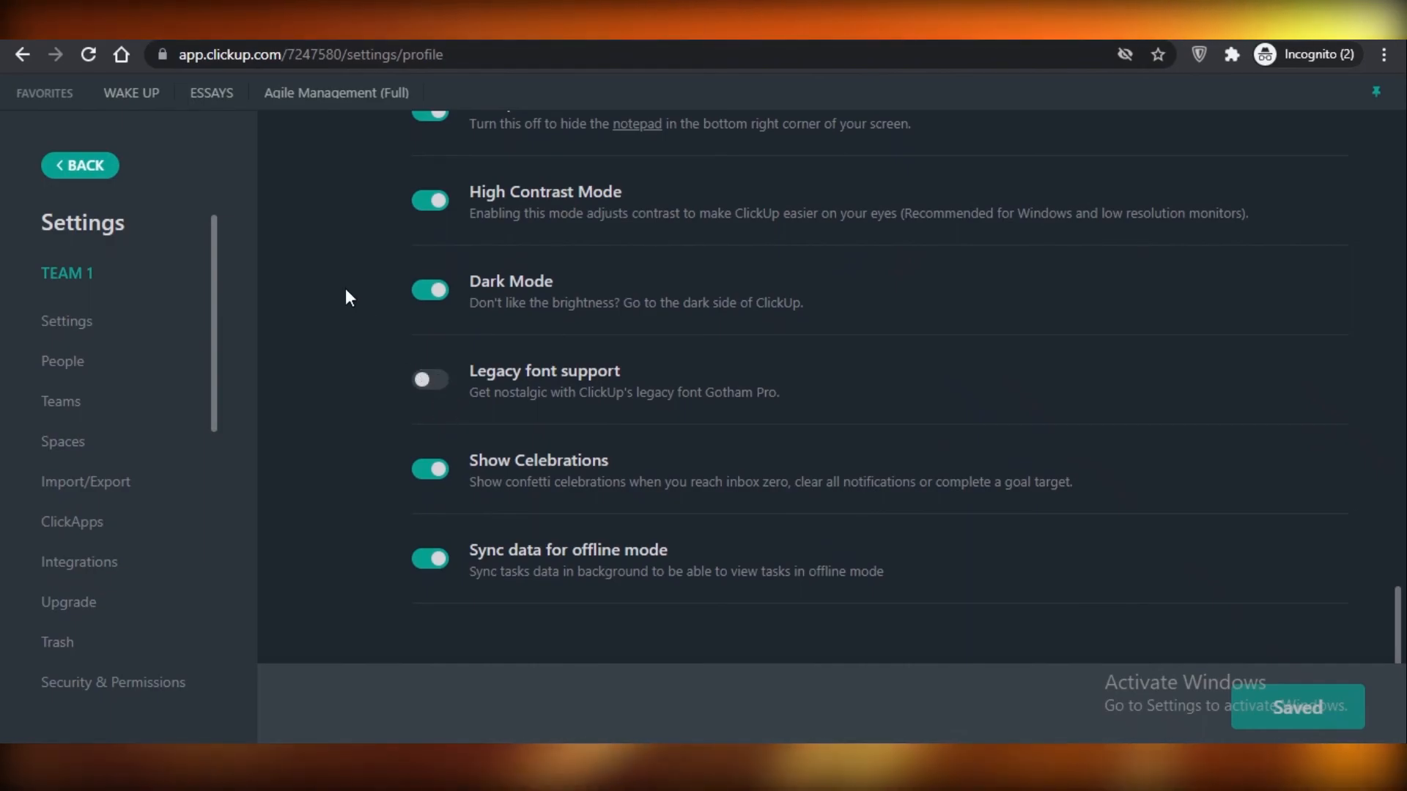
Turn Legacy font support on and back off.
click(436, 383)
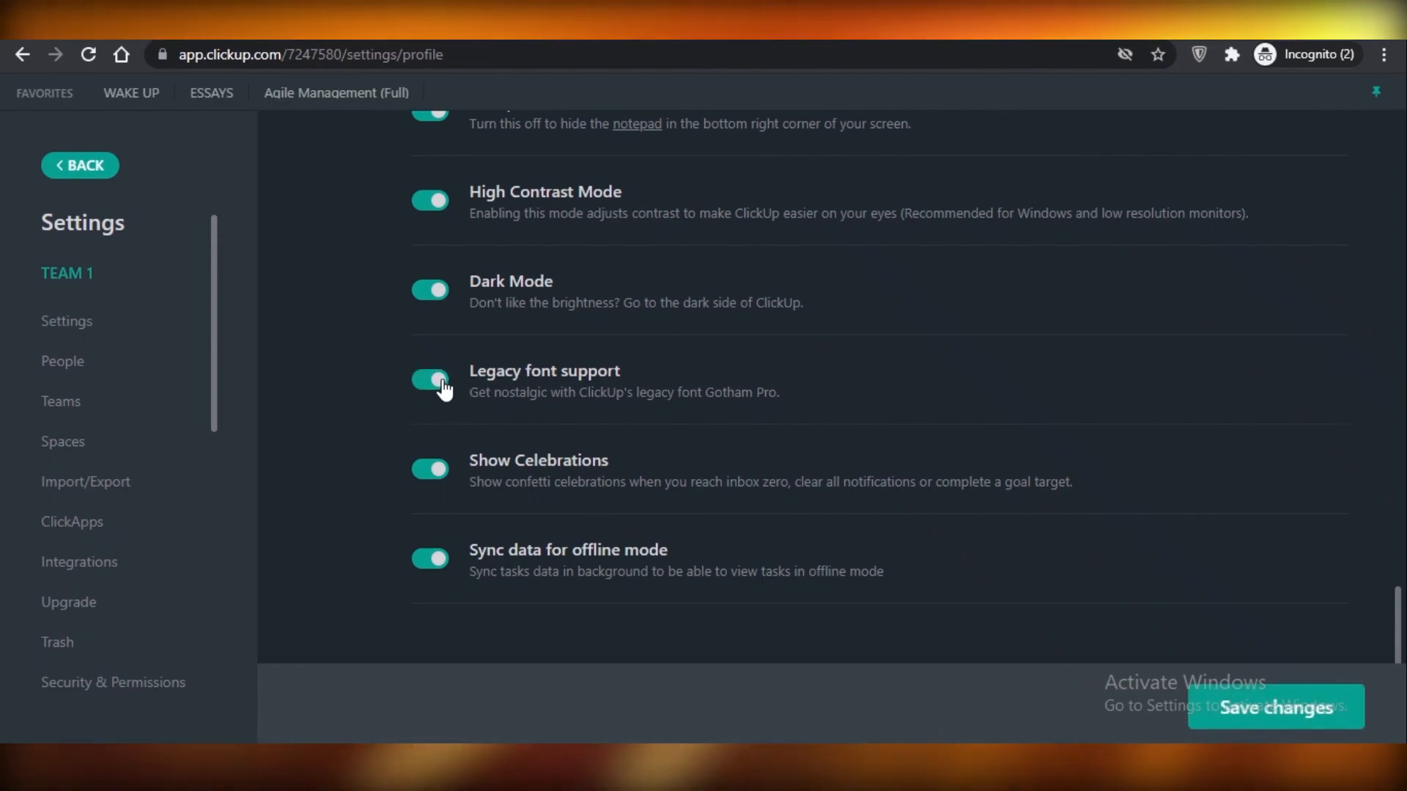
click(442, 383)
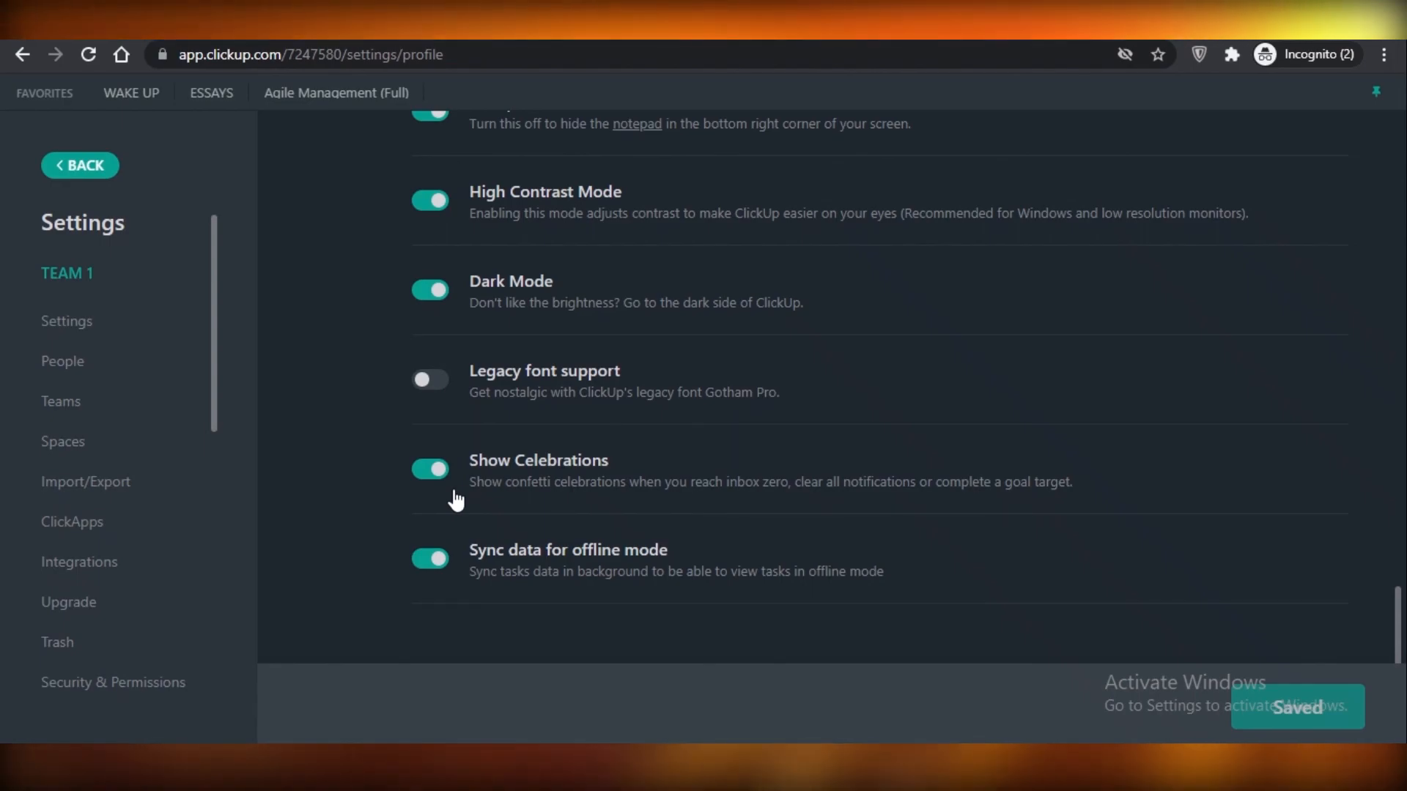
Return from the settings to the Everything list and look over its tasks and the spaces.
click(99, 181)
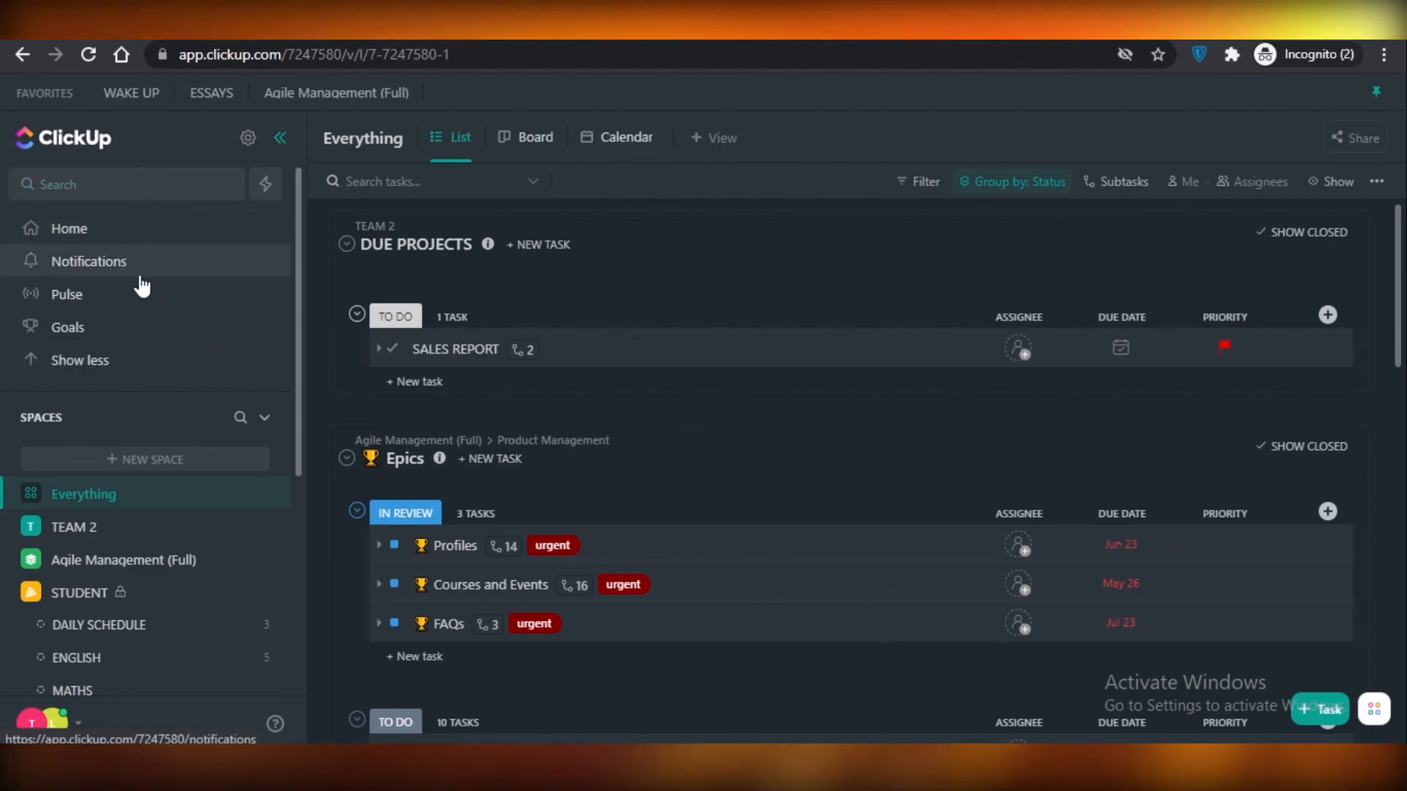
click(117, 365)
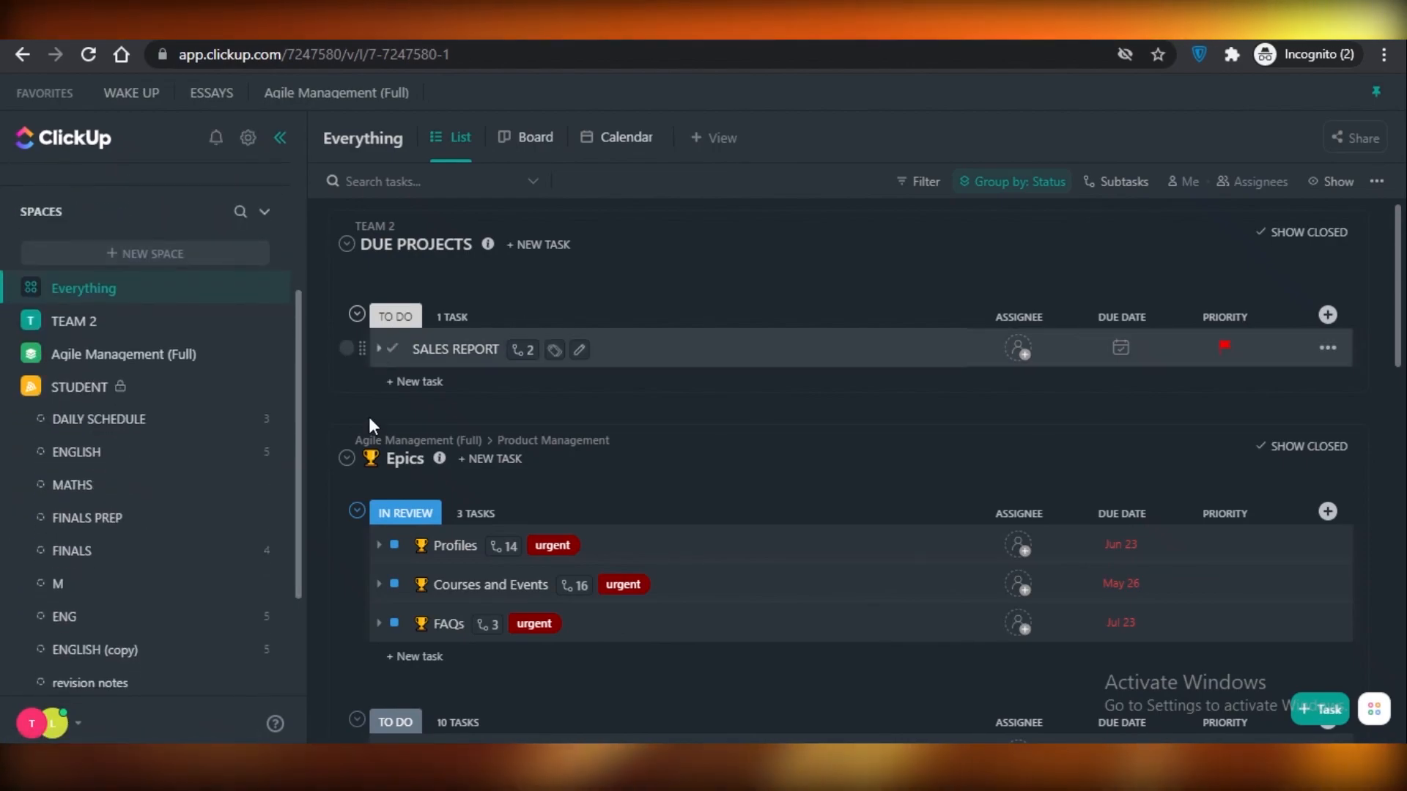
scroll(1351, 334, down, 7)
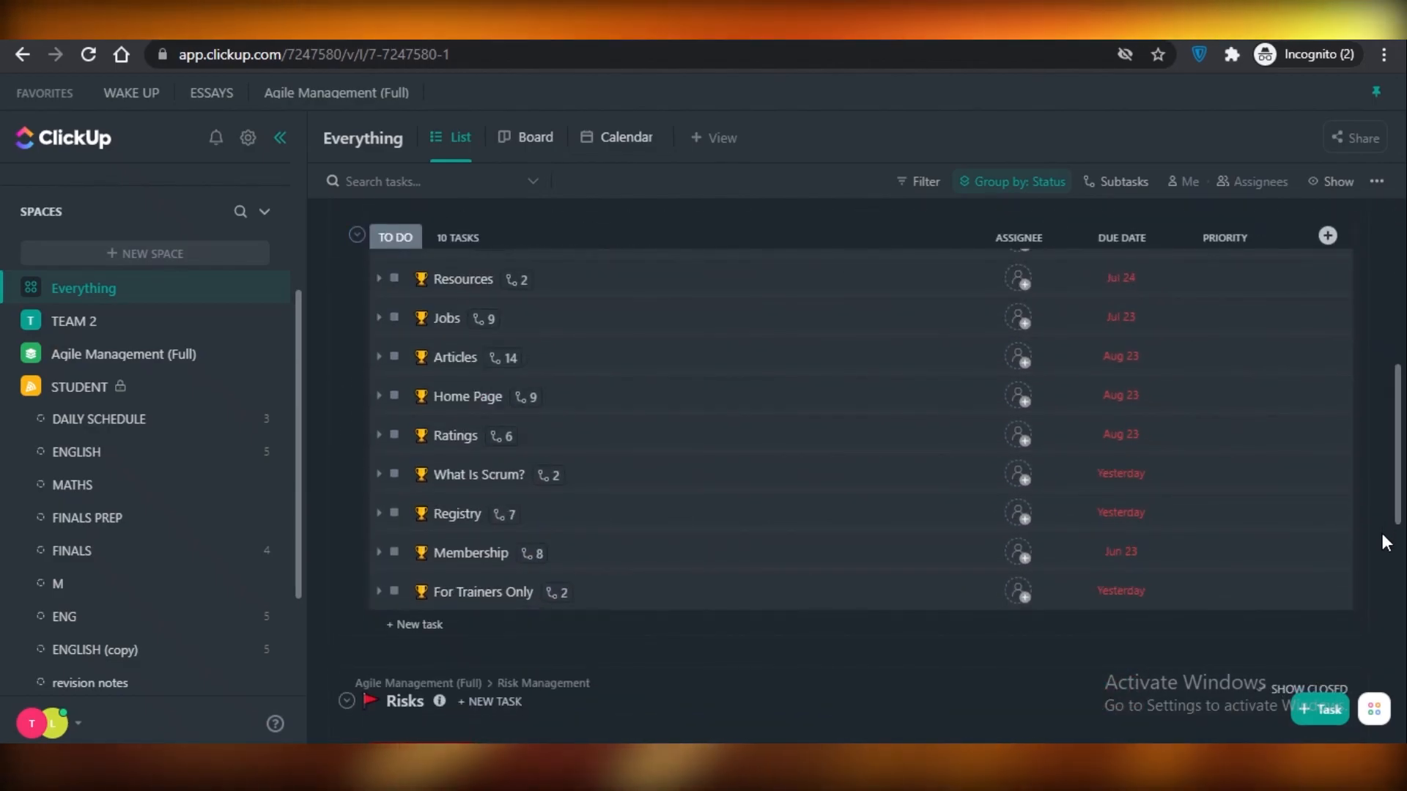
scroll(1380, 530, up, 6)
scroll(1118, 388, up, 1)
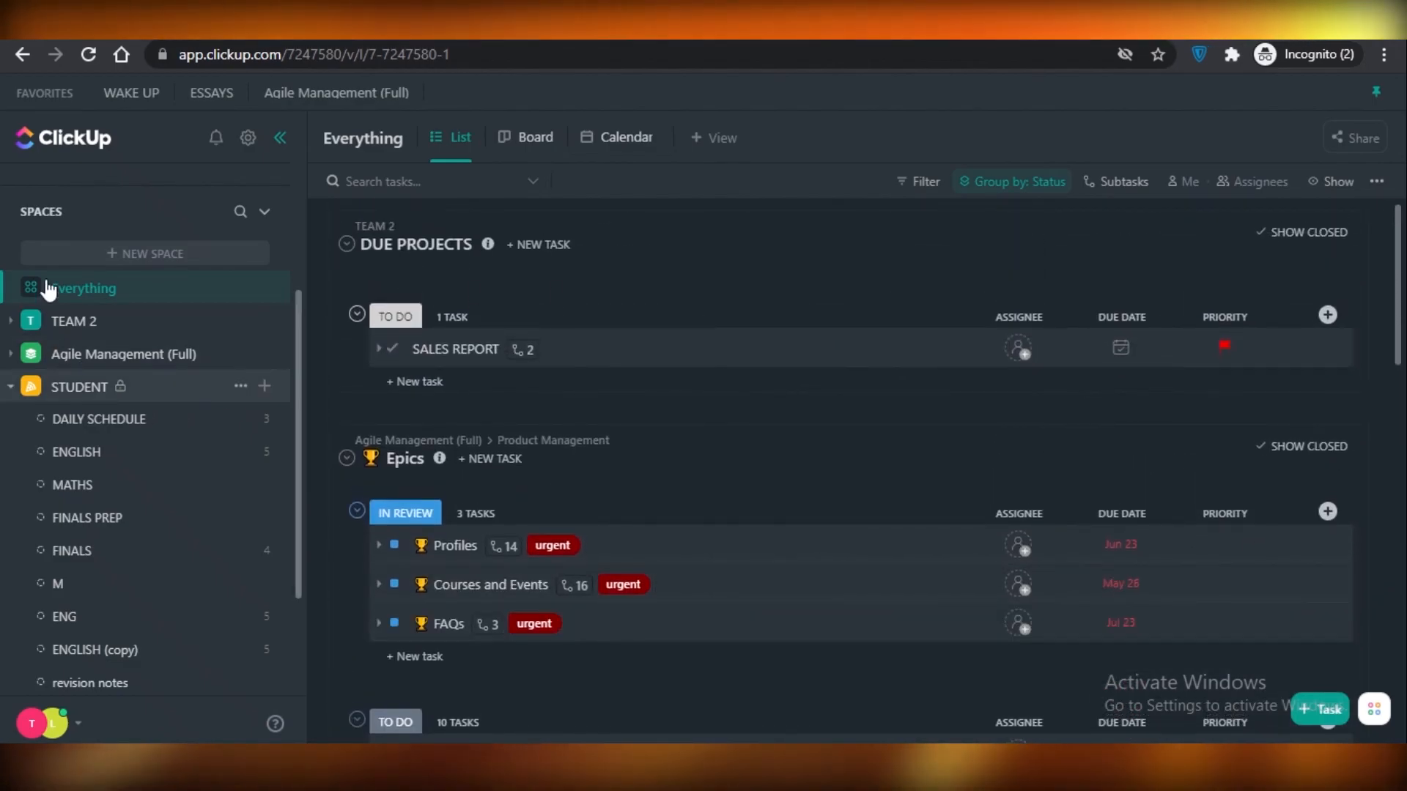